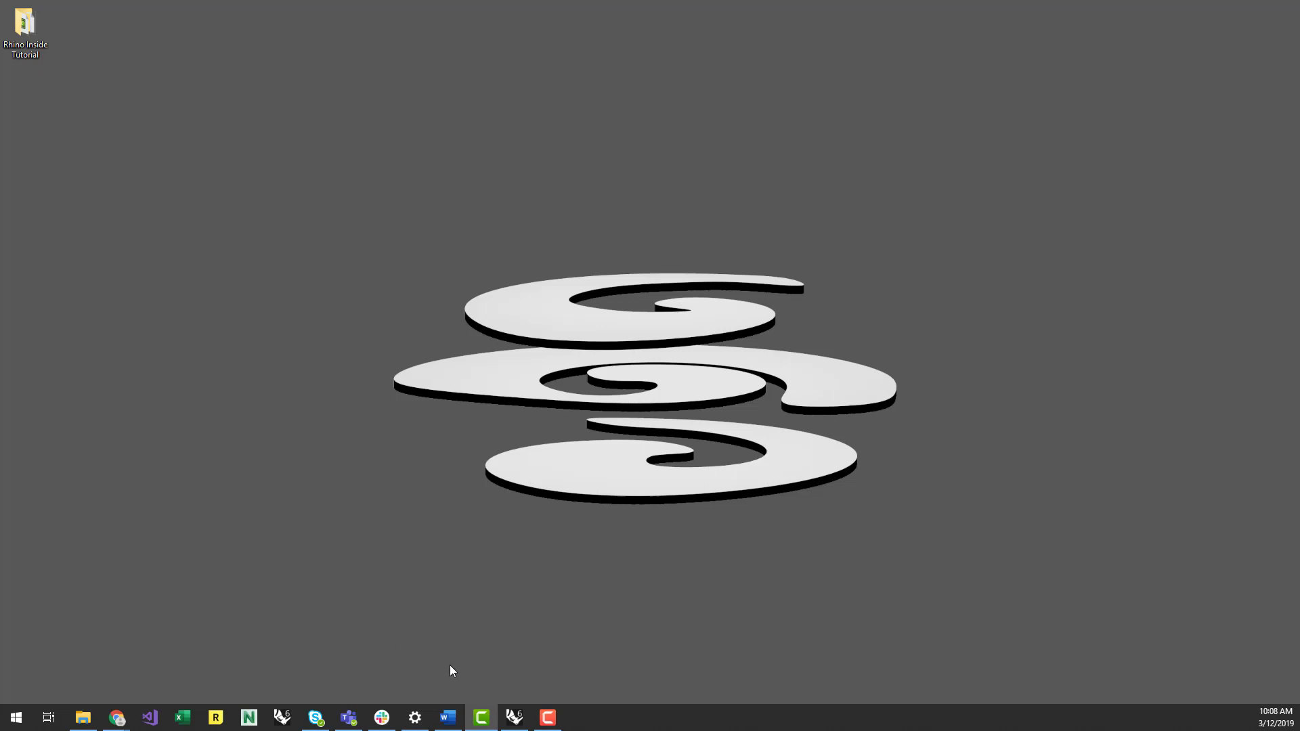
Switch to Rhino, move the Grasshopper window clear of the Top view, and check the closed facade curve around the grid.
{"action": "left_click", "coordinate": [514, 717]}
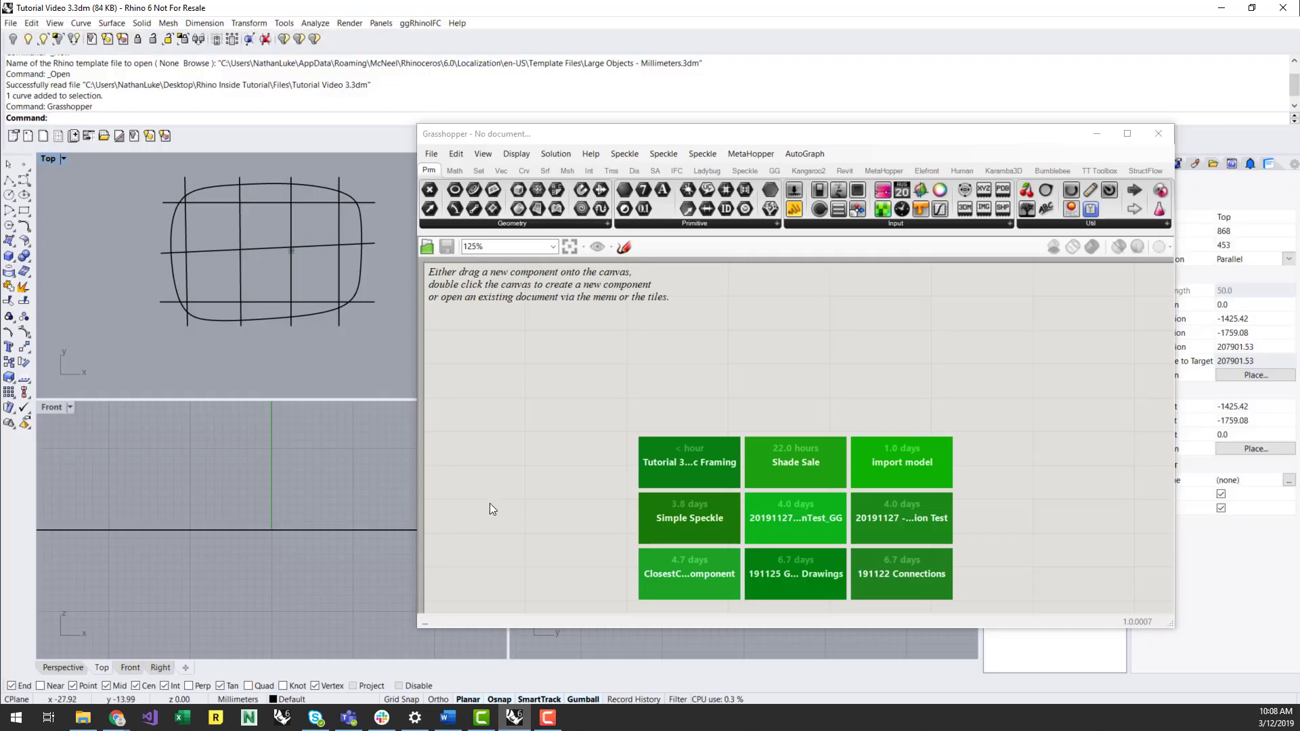
{"action": "left_click_drag", "start_coordinate": [538, 140], "coordinate": [644, 197]}
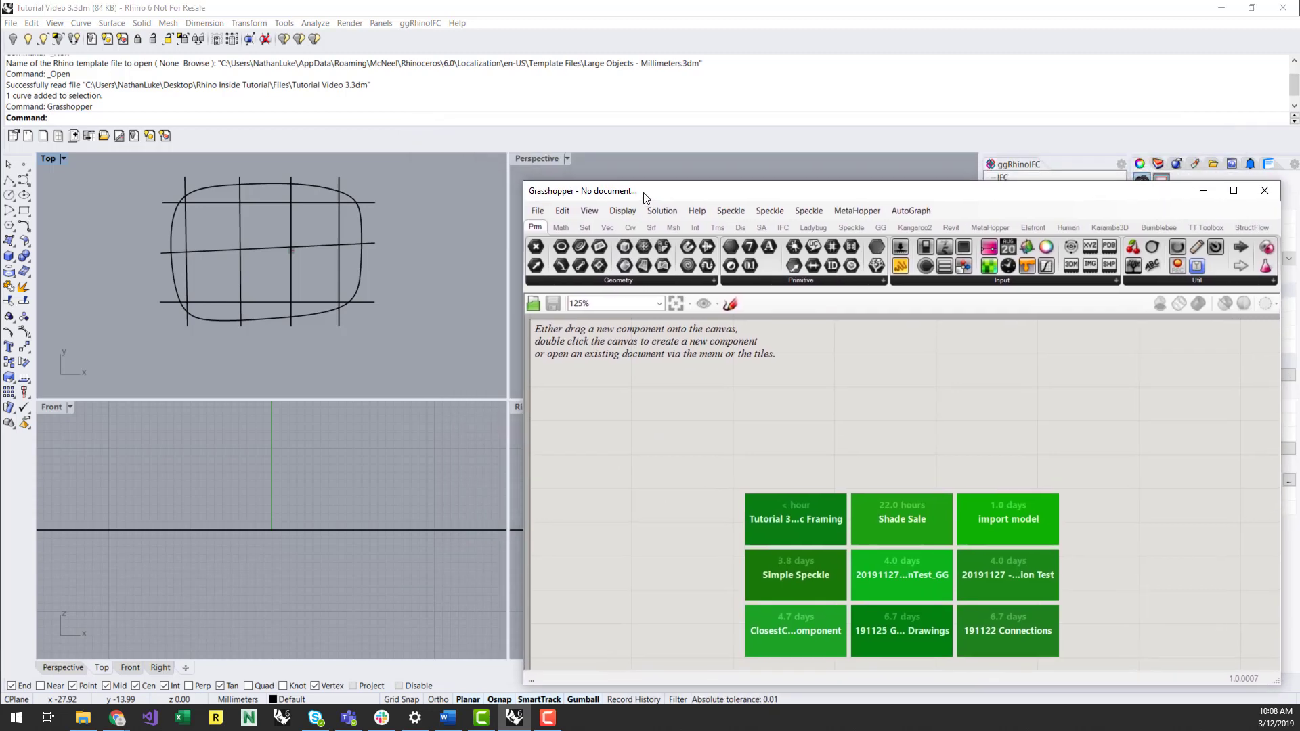
{"action": "left_click", "coordinate": [316, 316]}
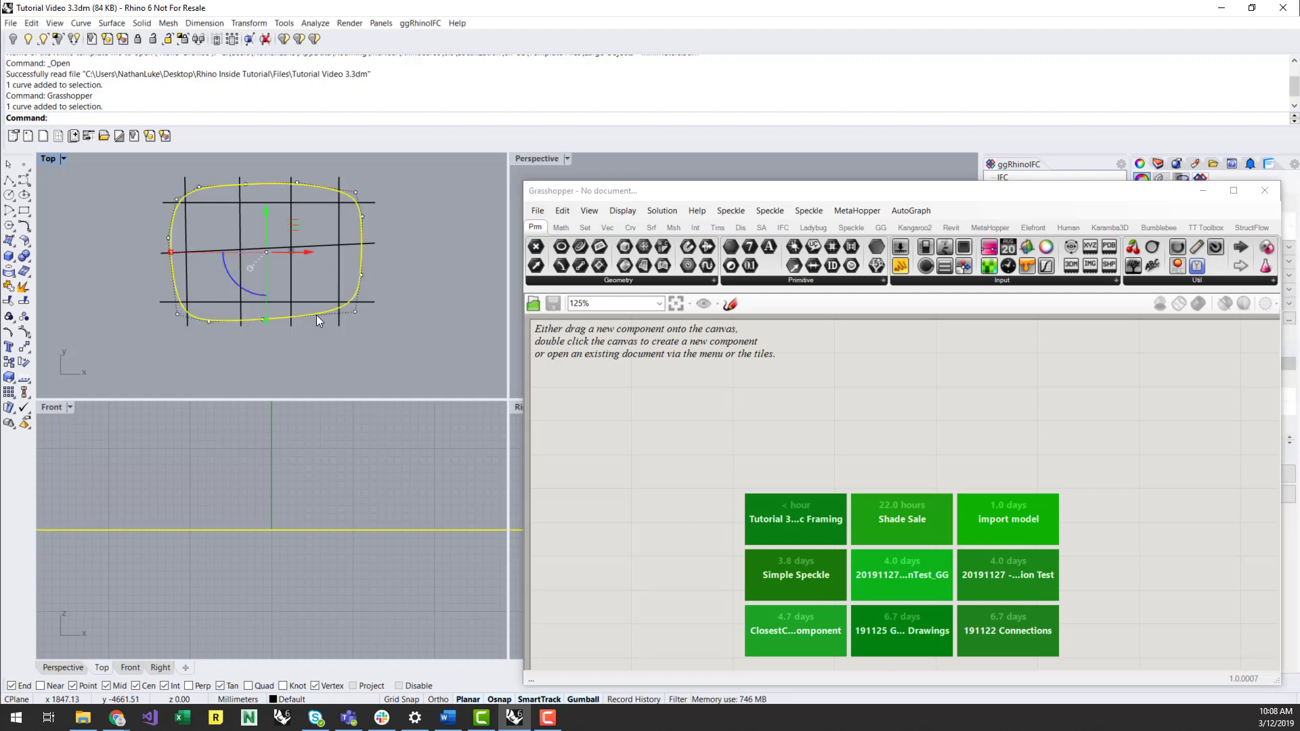
{"action": "left_click", "coordinate": [320, 329]}
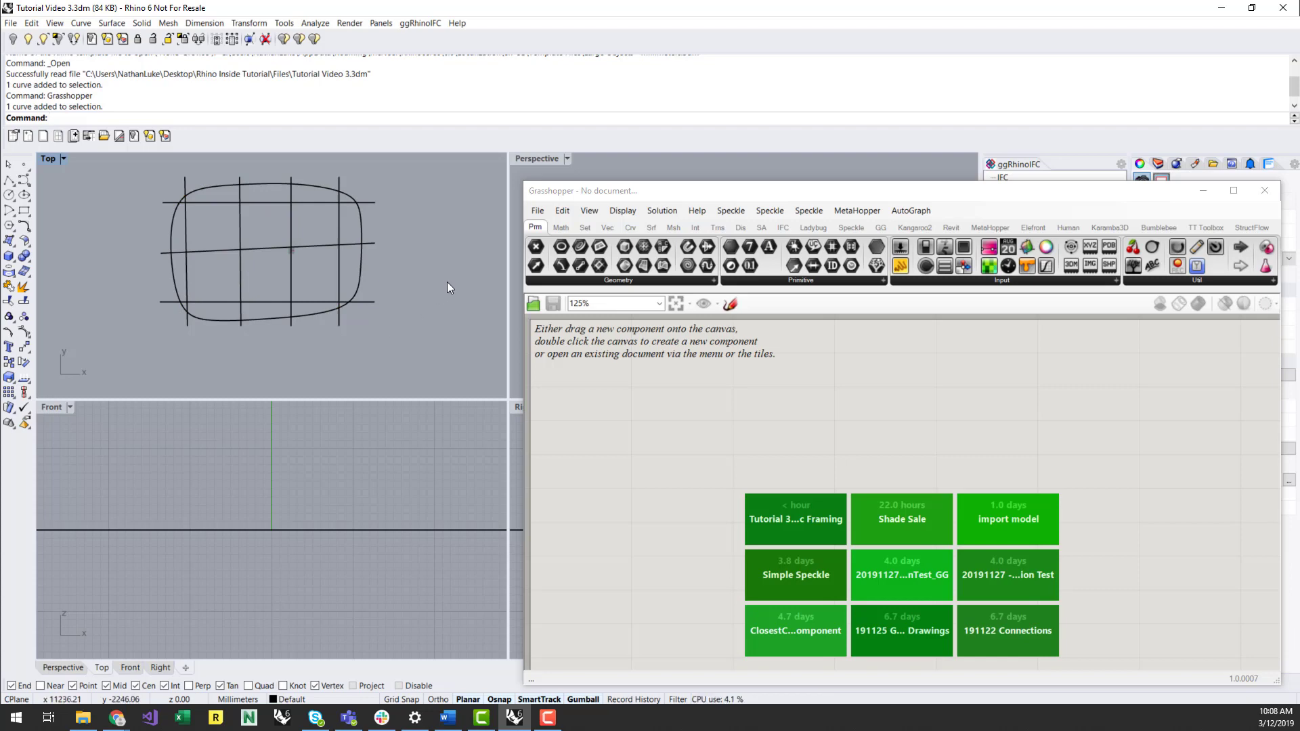
Open the Grasshopper definition "Tutorial 3 - Adding Parametric Framing.gh" from the Files folder.
{"action": "left_click", "coordinate": [535, 213]}
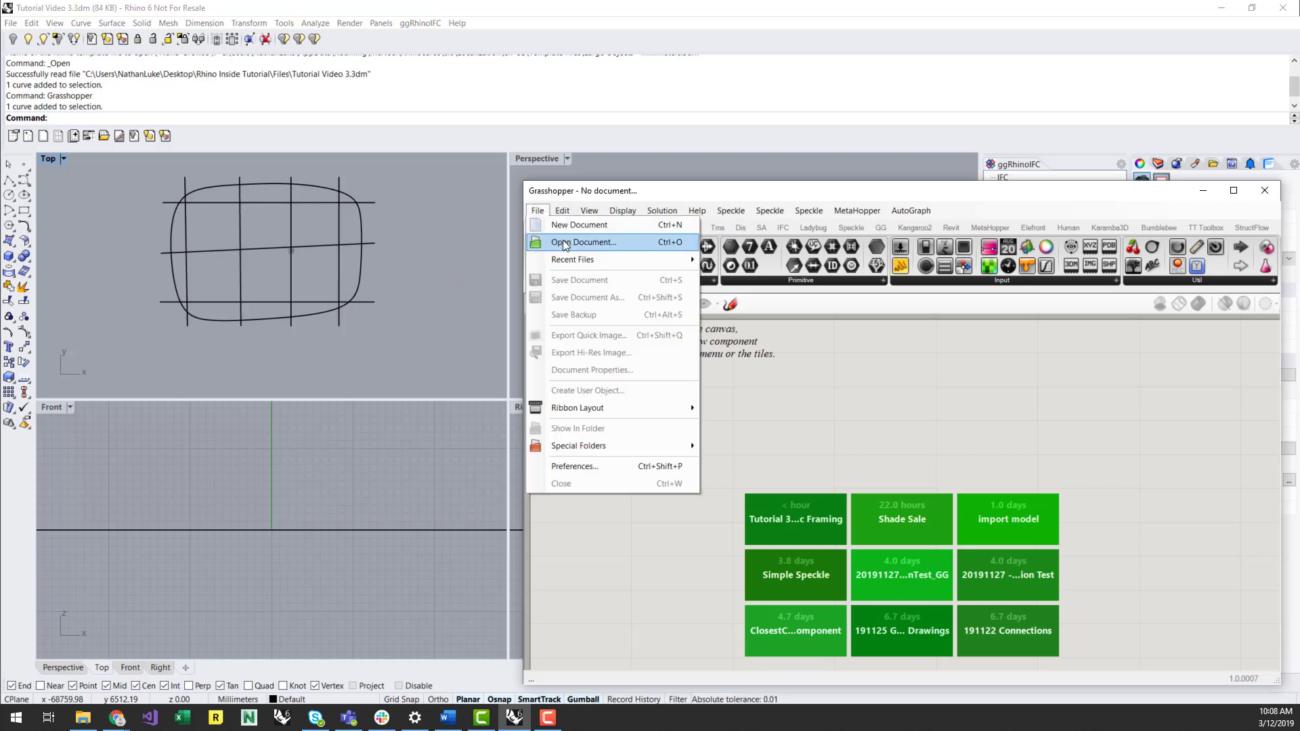
{"action": "left_click", "coordinate": [600, 243]}
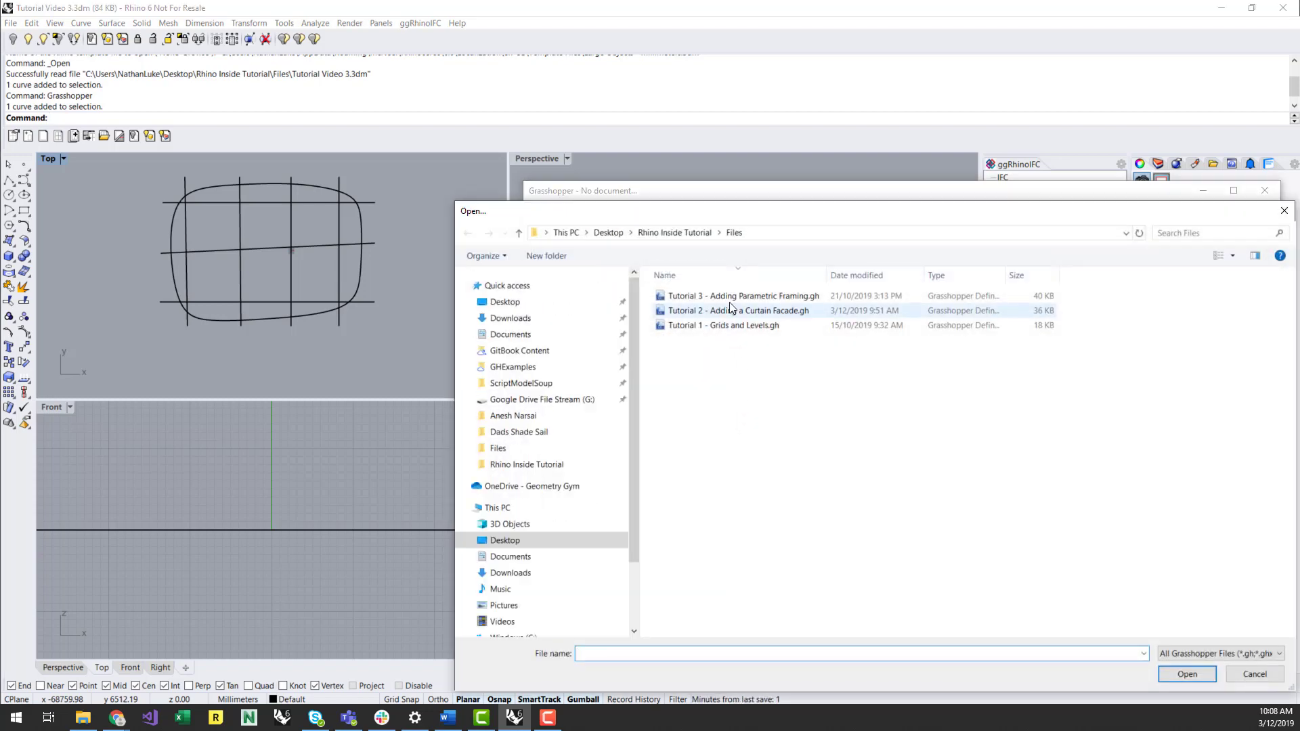
{"action": "left_click", "coordinate": [729, 297]}
{"action": "left_click", "coordinate": [1187, 674]}
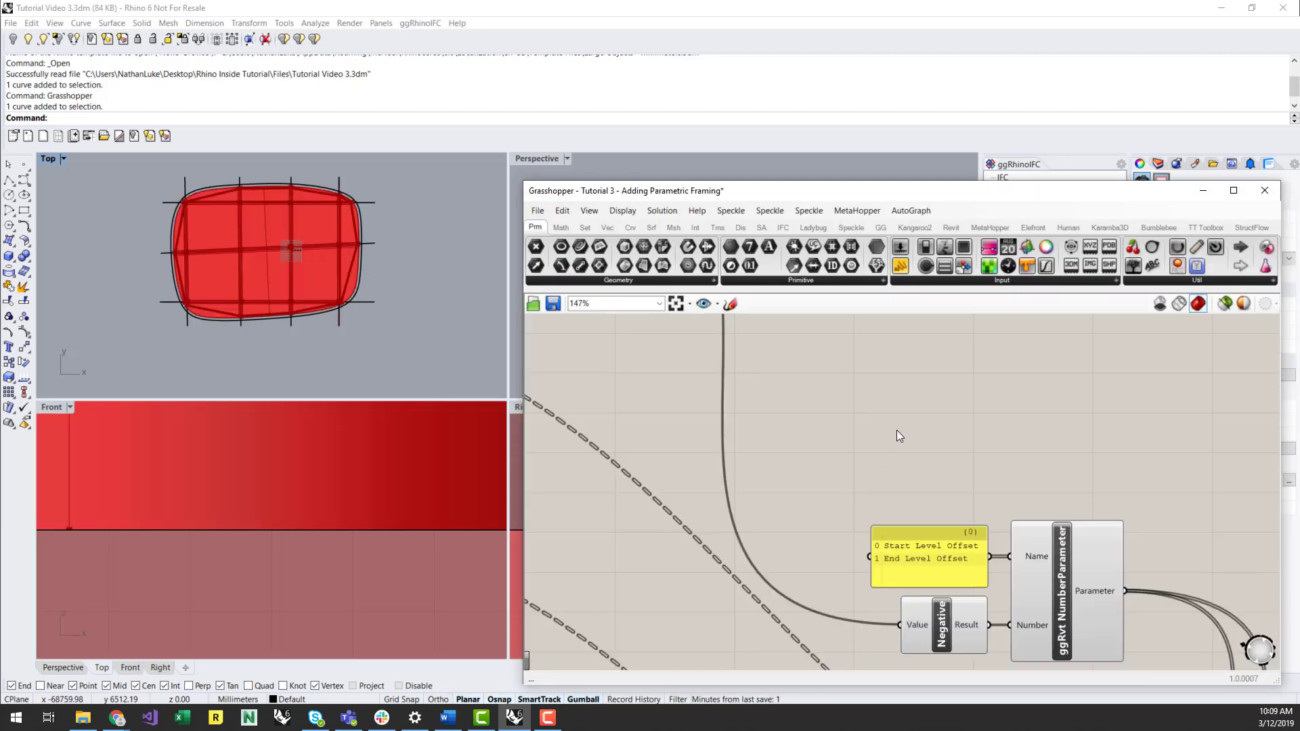
Select the Facade Line Curve parameter and restrict the Grasshopper preview to selected components only.
{"action": "scroll", "coordinate": [899, 433], "scroll_direction": "down", "scroll_amount": 1}
{"action": "scroll", "coordinate": [1111, 427], "scroll_direction": "down", "scroll_amount": 5}
{"action": "right_click_drag", "start_coordinate": [809, 521], "coordinate": [652, 539]}
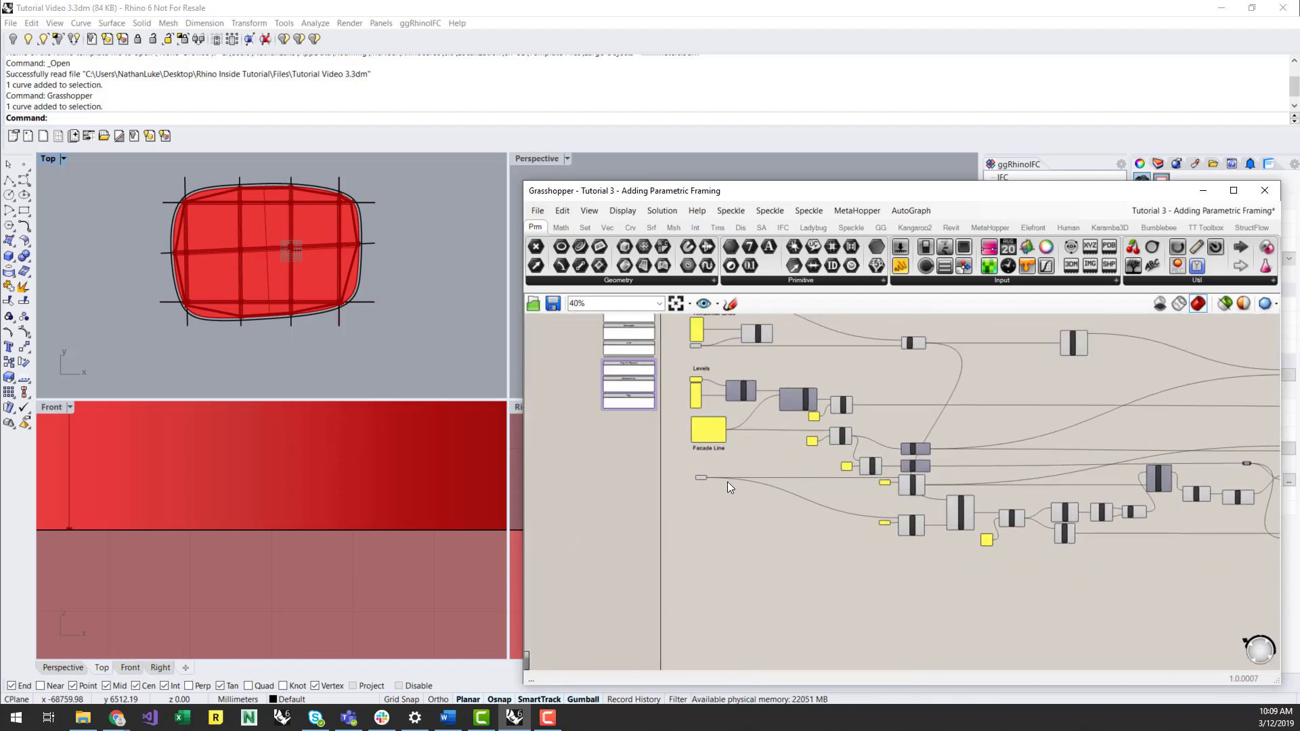
{"action": "scroll", "coordinate": [722, 465], "scroll_direction": "up", "scroll_amount": 6}
{"action": "left_click", "coordinate": [632, 477]}
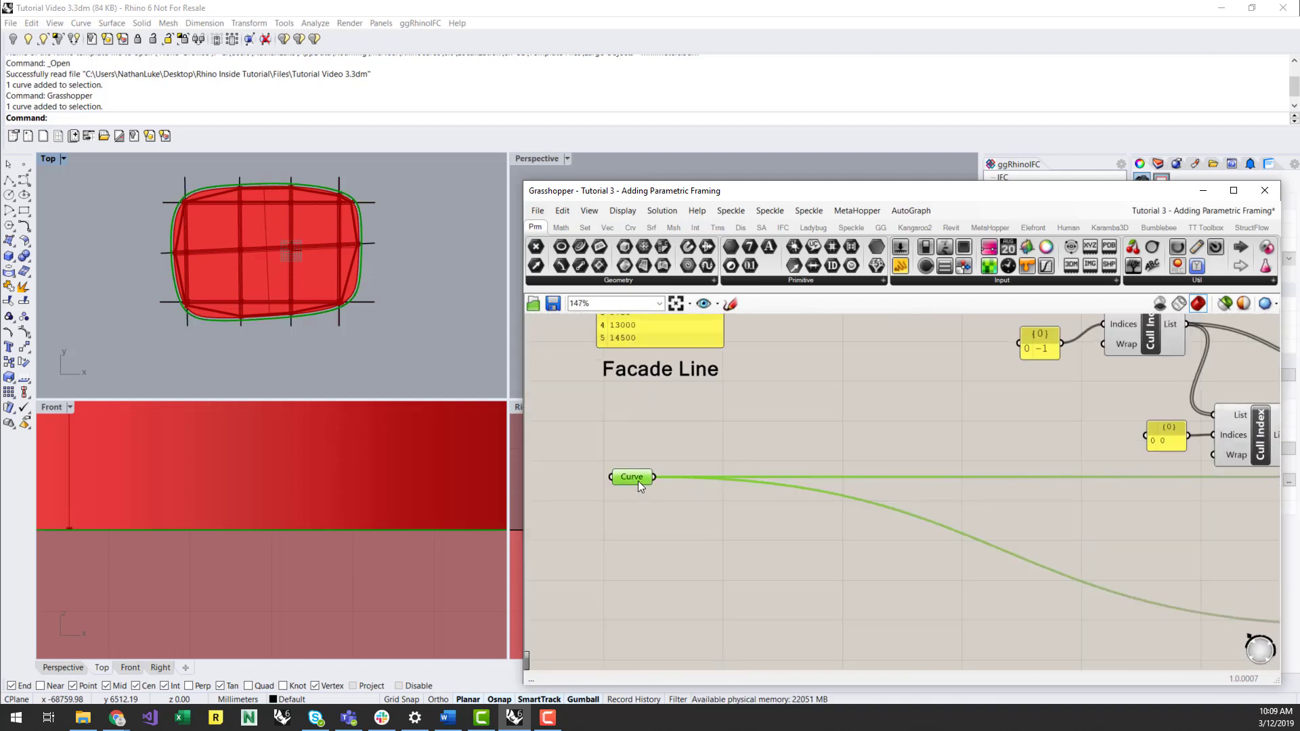
{"action": "left_click", "coordinate": [1227, 303]}
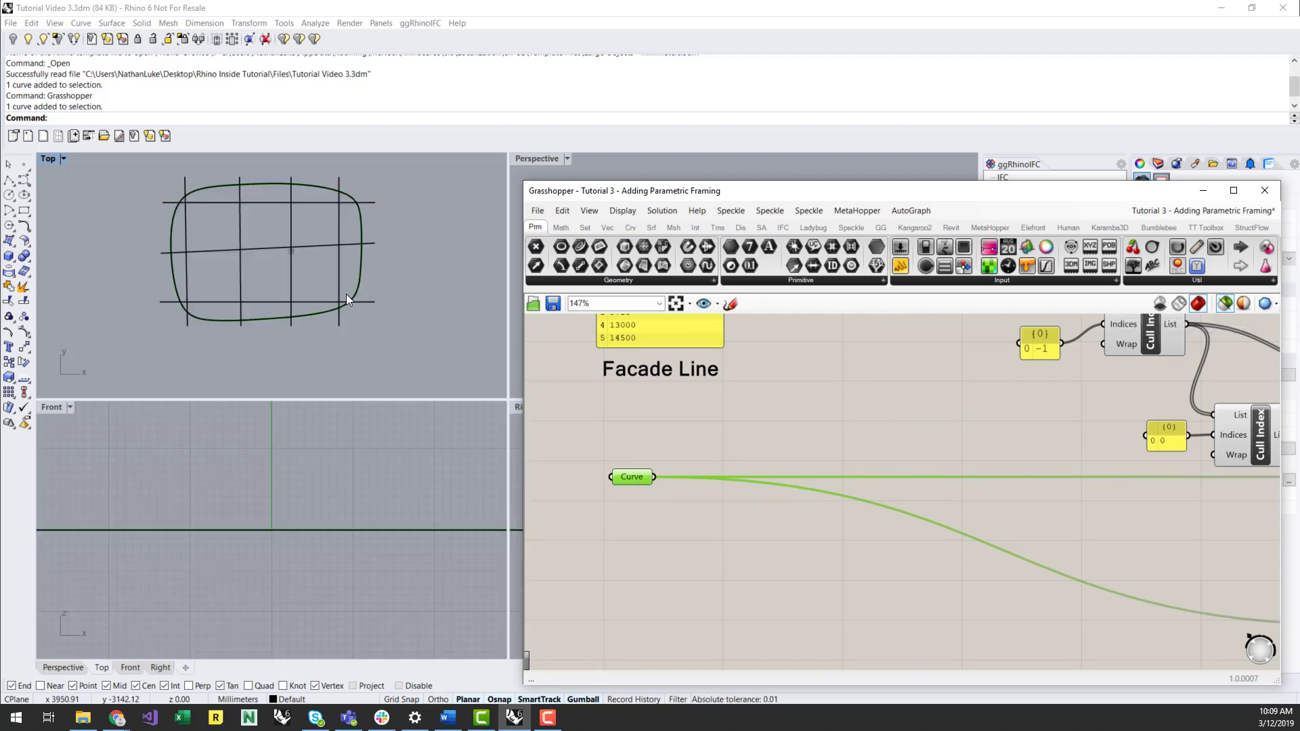
Preview both Offset Curve components, with distances -200 and -300, against the facade line in the Top view.
{"action": "scroll", "coordinate": [371, 305], "scroll_direction": "up", "scroll_amount": 5}
{"action": "scroll", "coordinate": [682, 480], "scroll_direction": "down", "scroll_amount": 3}
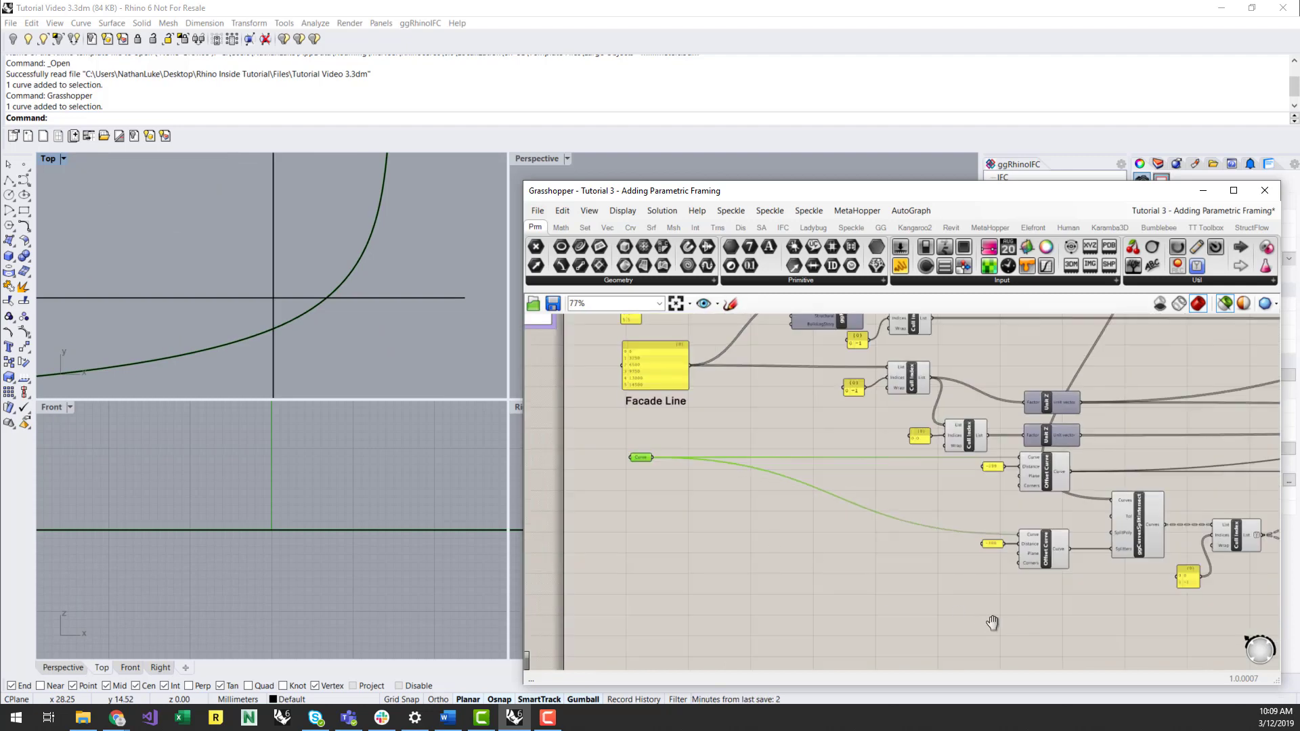
{"action": "scroll", "coordinate": [1021, 547], "scroll_direction": "up", "scroll_amount": 3}
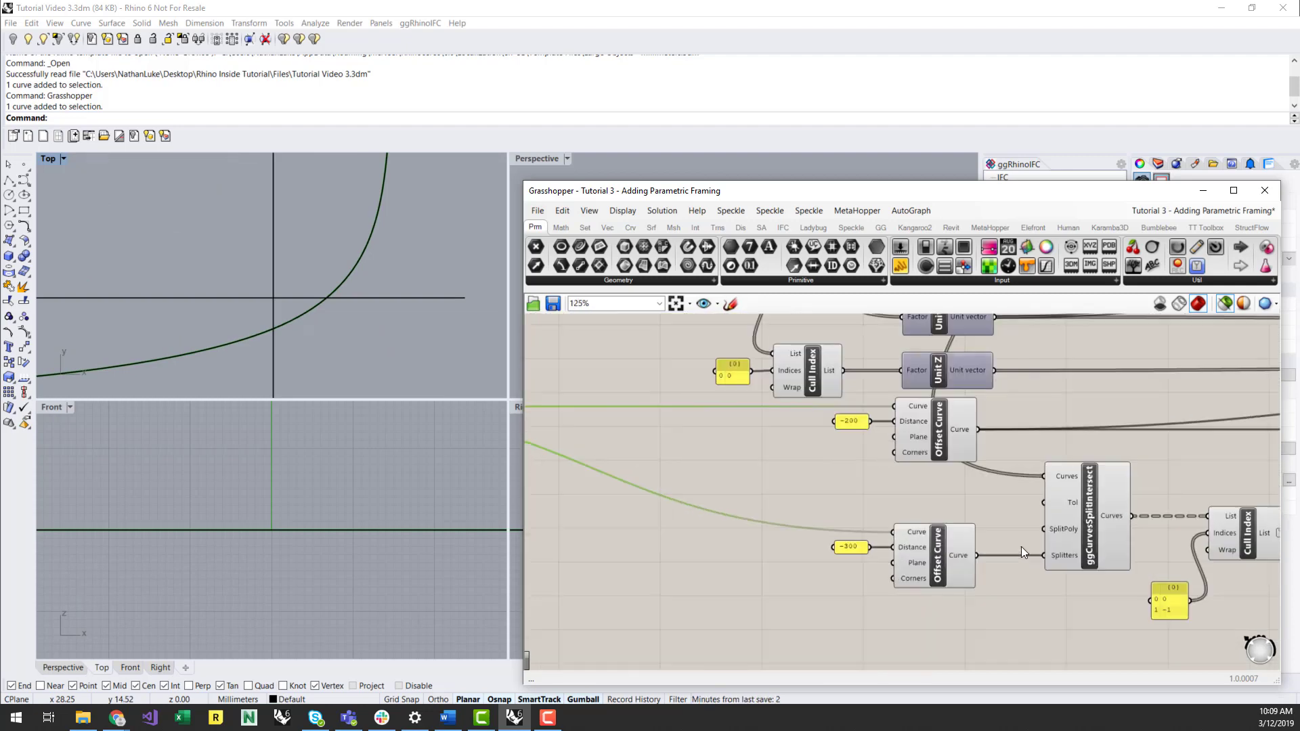
{"action": "left_click", "coordinate": [944, 436]}
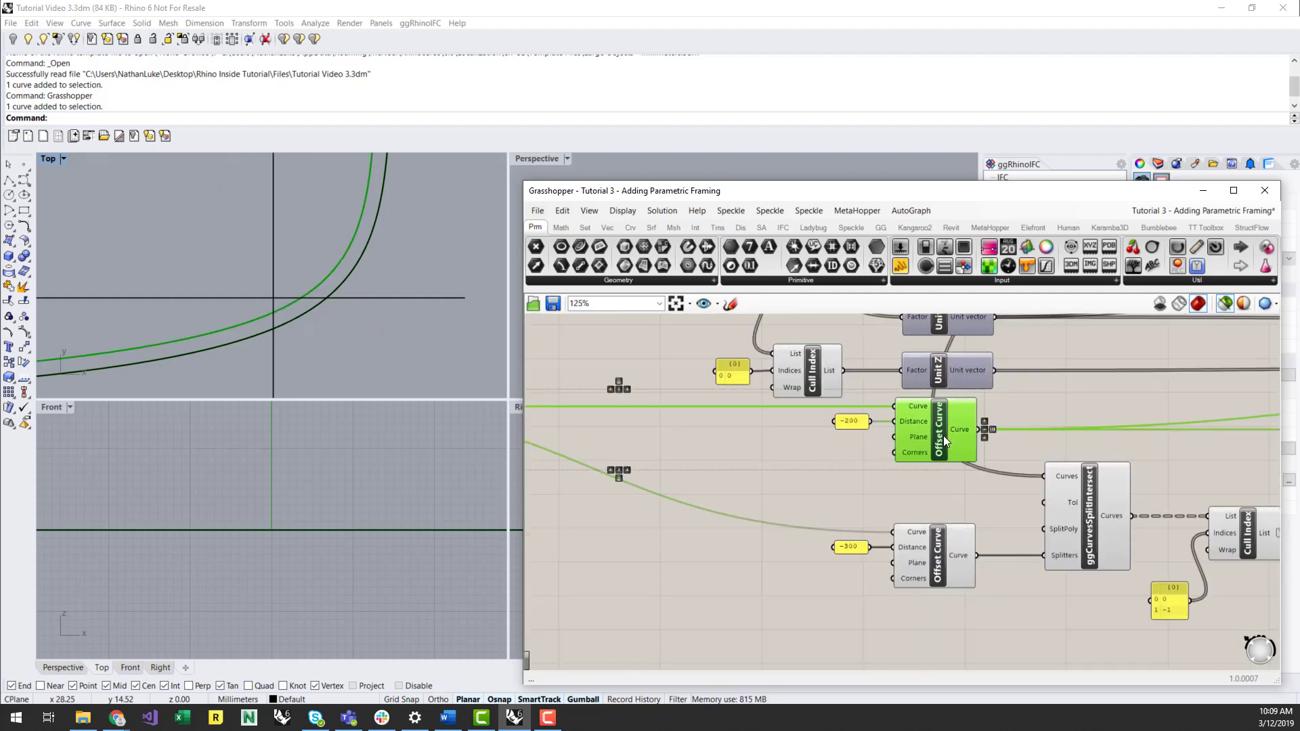
{"action": "left_click", "coordinate": [942, 560], "text": "shift"}
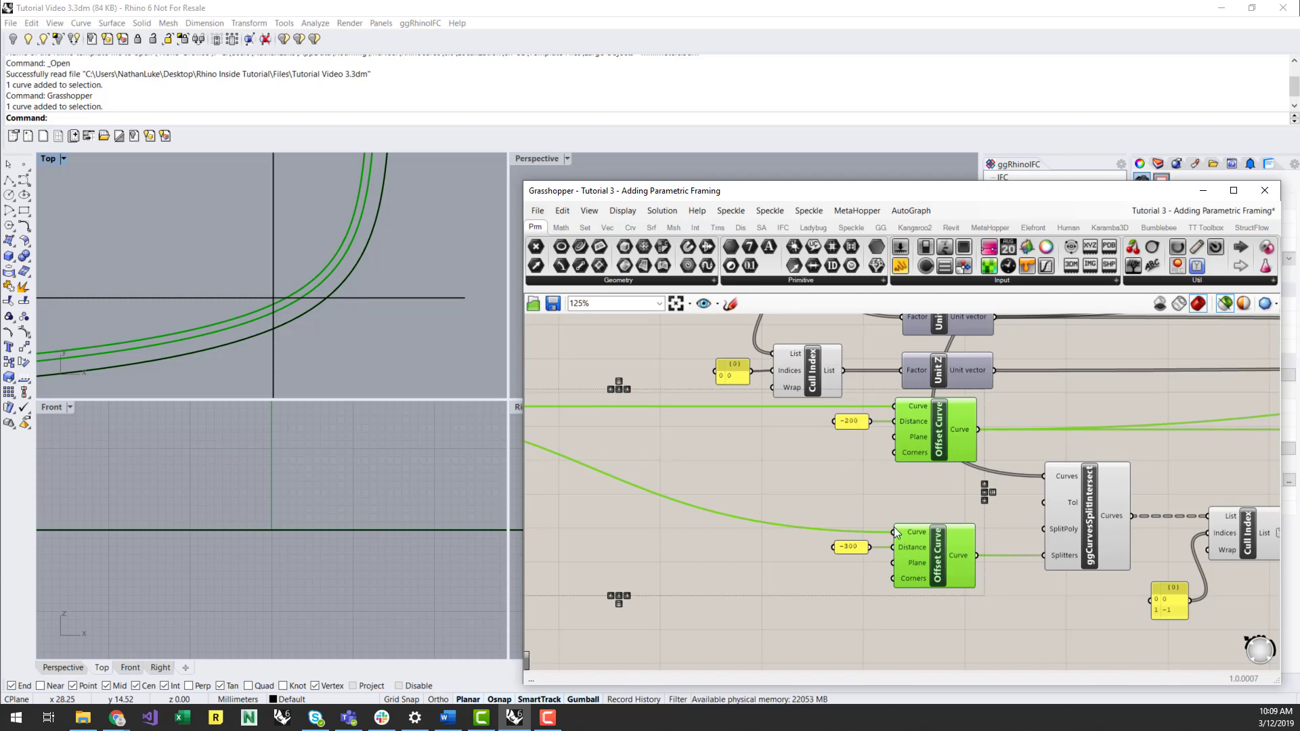
{"action": "right_click_drag", "start_coordinate": [858, 501], "coordinate": [764, 534]}
{"action": "scroll", "coordinate": [762, 535], "scroll_direction": "down", "scroll_amount": 3}
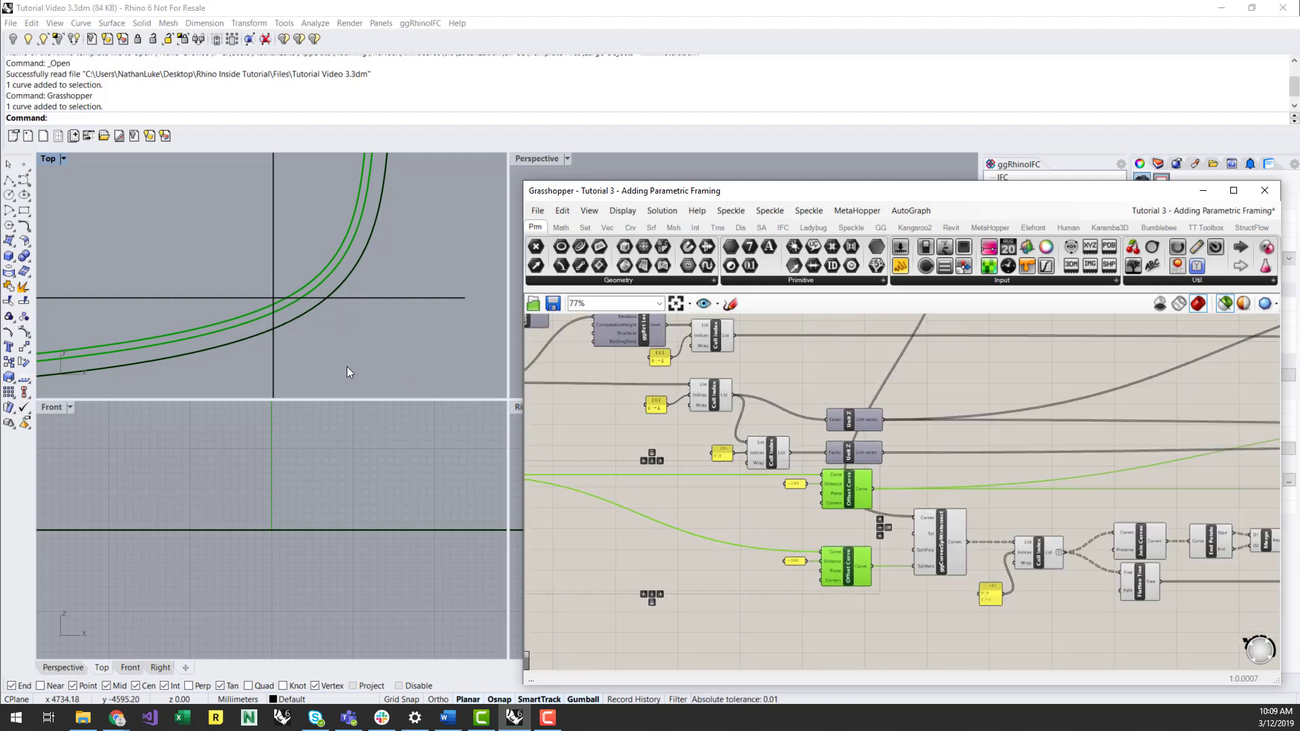
{"action": "scroll", "coordinate": [299, 332], "scroll_direction": "up", "scroll_amount": 5}
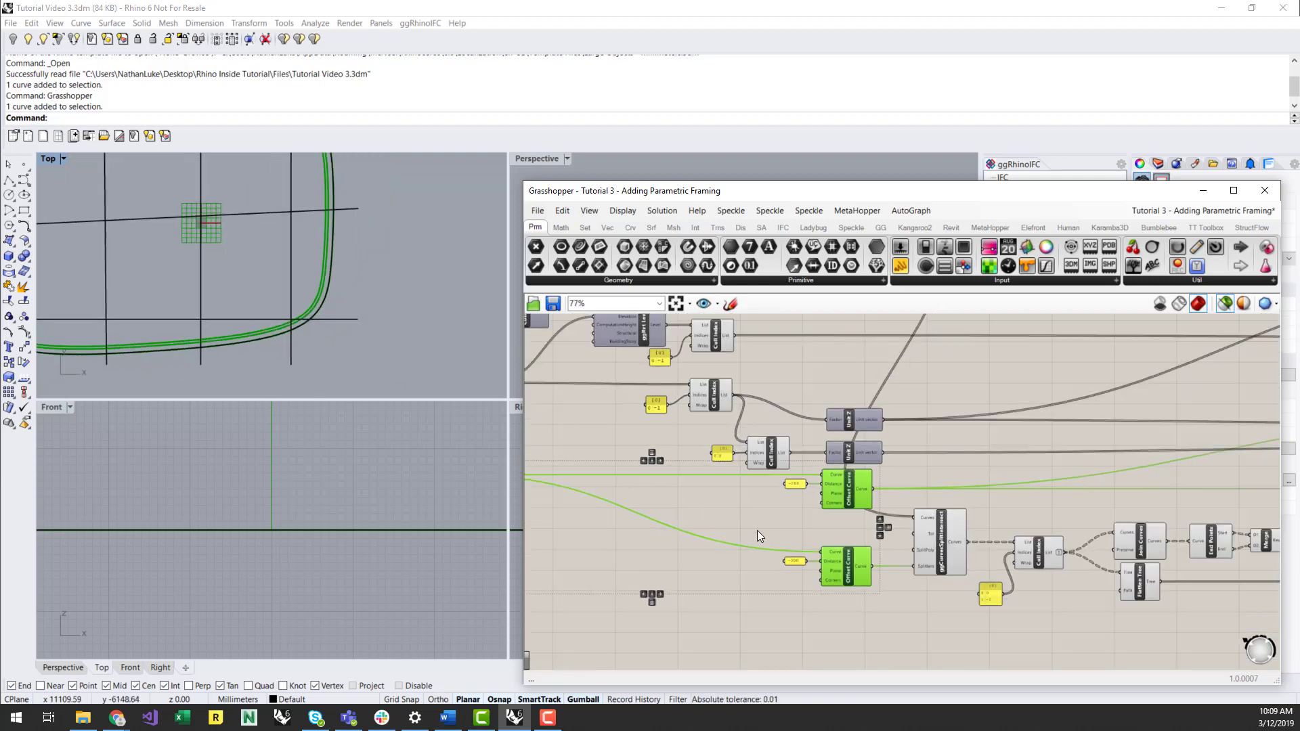
Inspect the ggCurvesSplitIntersect component and look it up among the GG BullAnt components.
{"action": "right_click_drag", "start_coordinate": [1119, 634], "coordinate": [934, 636]}
{"action": "left_click", "coordinate": [725, 574]}
{"action": "scroll", "coordinate": [724, 575], "scroll_direction": "up", "scroll_amount": 4}
{"action": "right_click_drag", "start_coordinate": [705, 616], "coordinate": [834, 601]}
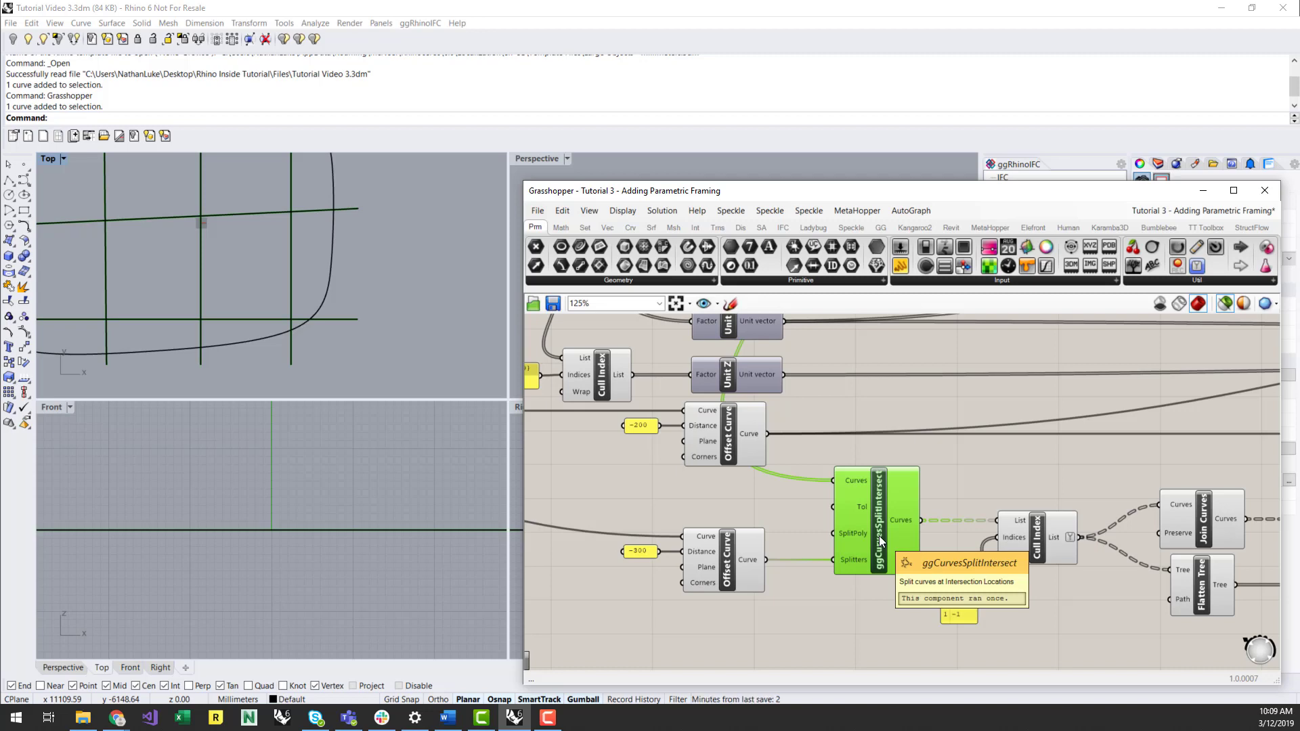
{"action": "left_click", "coordinate": [881, 227]}
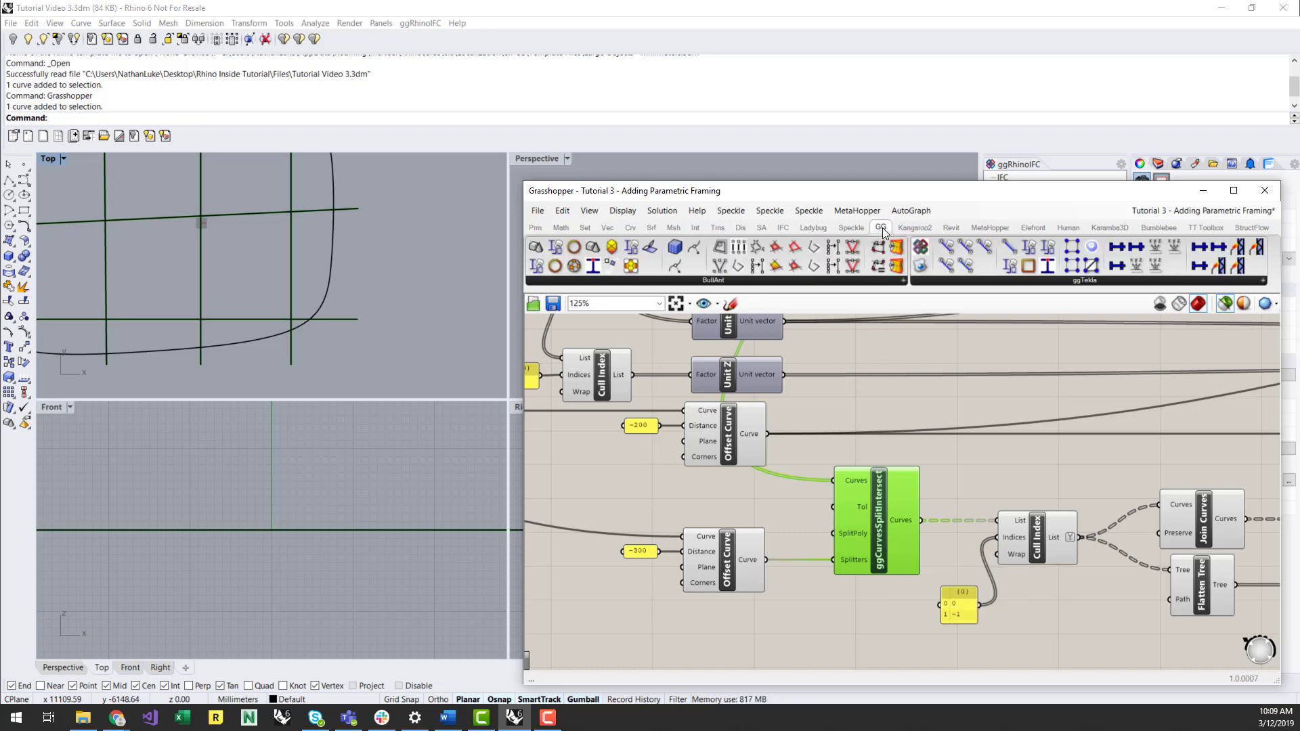
{"action": "left_click", "coordinate": [758, 279]}
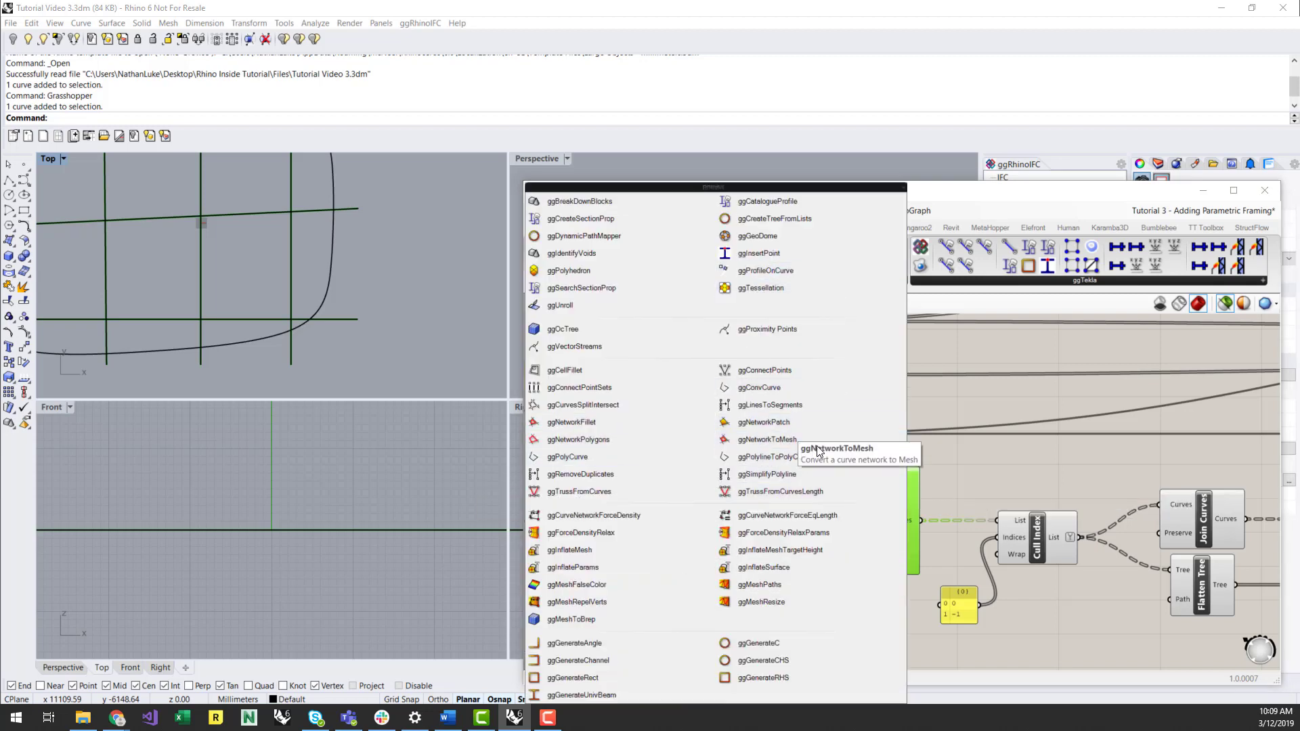
{"action": "left_click", "coordinate": [995, 462]}
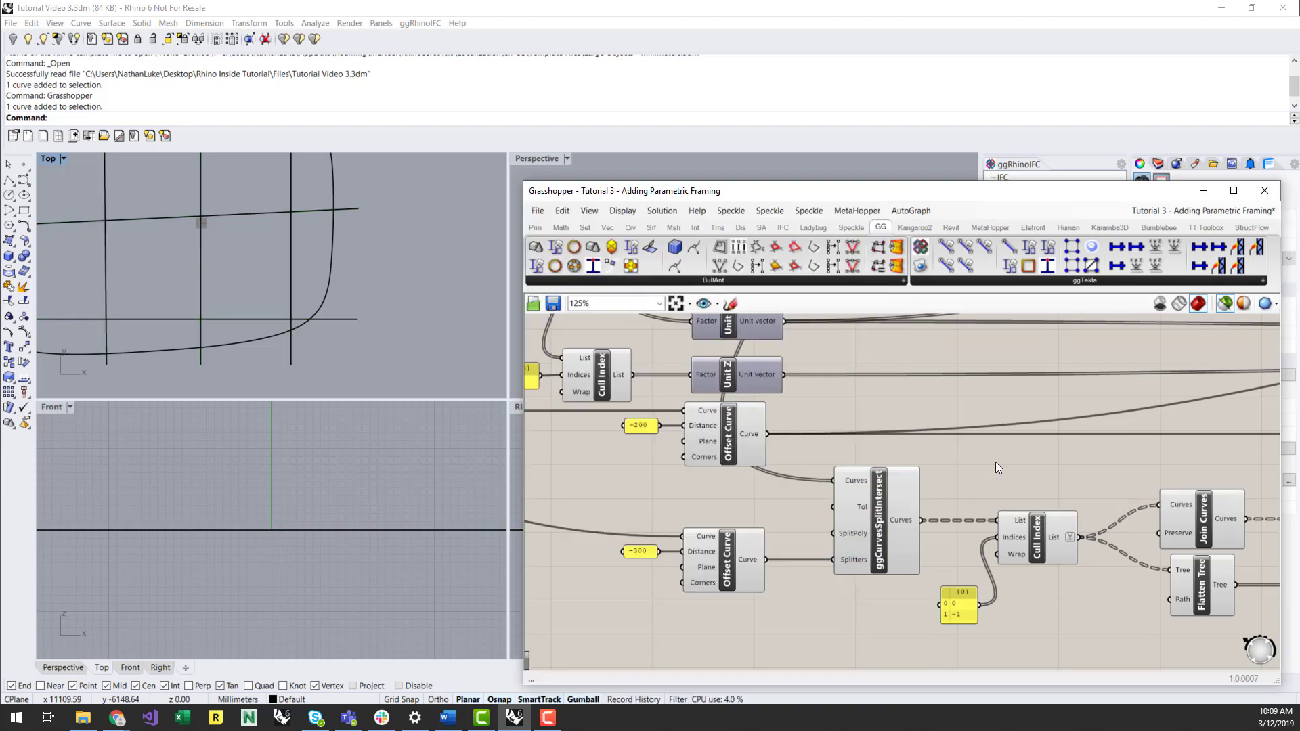
Preview ggCurvesSplitIntersect together with the -300 Offset Curve that serves as its splitter.
{"action": "left_click", "coordinate": [886, 518]}
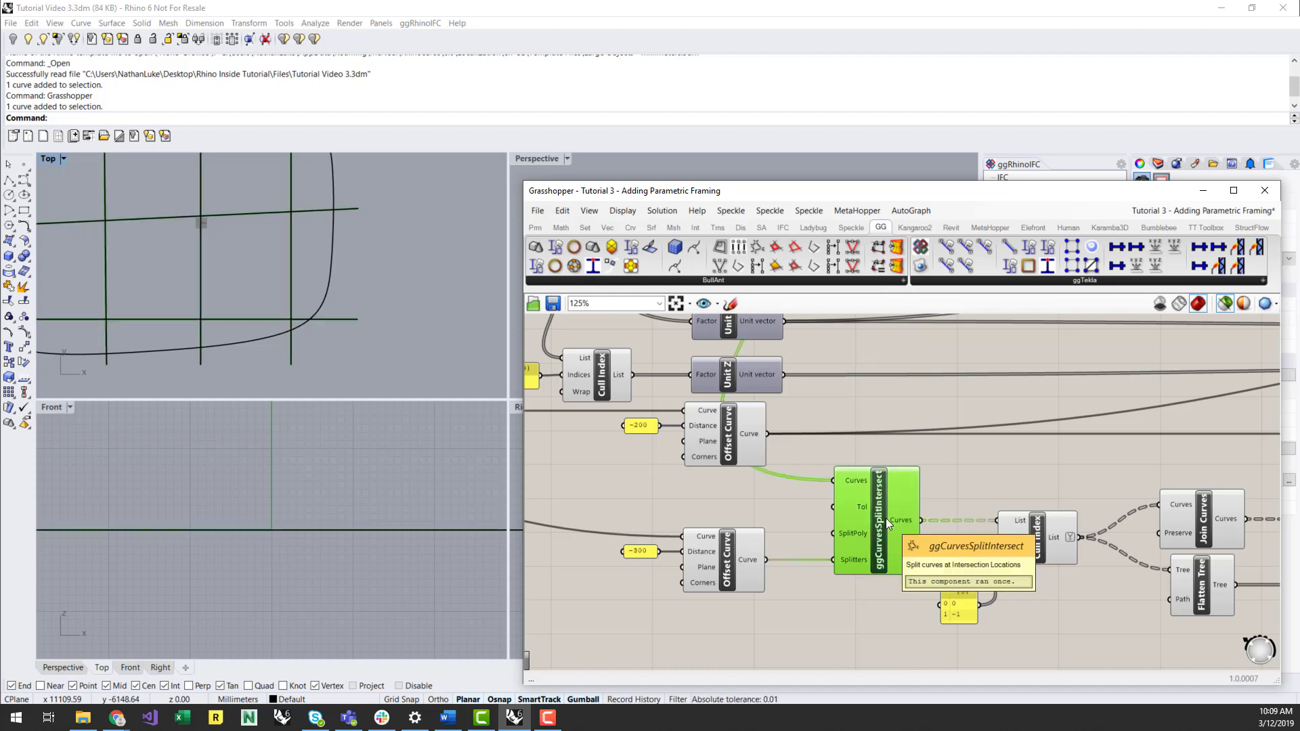
{"action": "scroll", "coordinate": [197, 308], "scroll_direction": "up", "scroll_amount": 2}
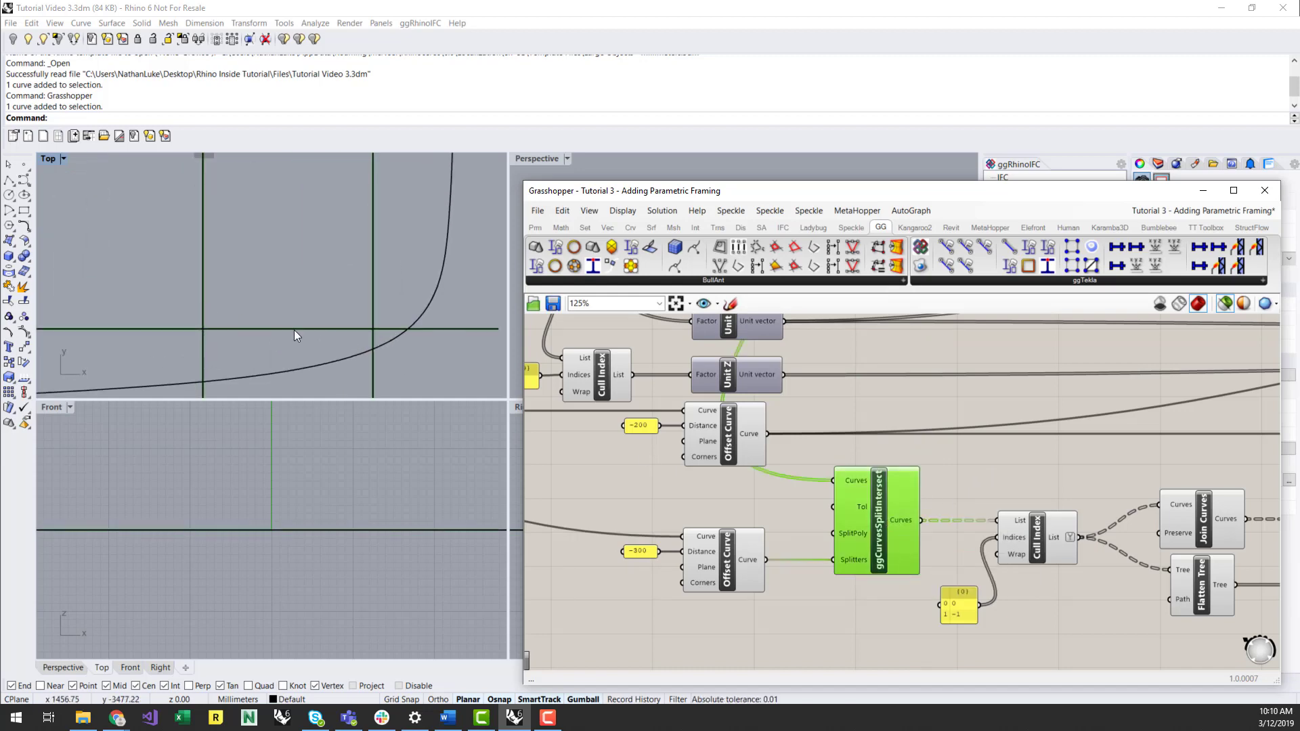
{"action": "right_click_drag", "start_coordinate": [420, 375], "coordinate": [428, 349]}
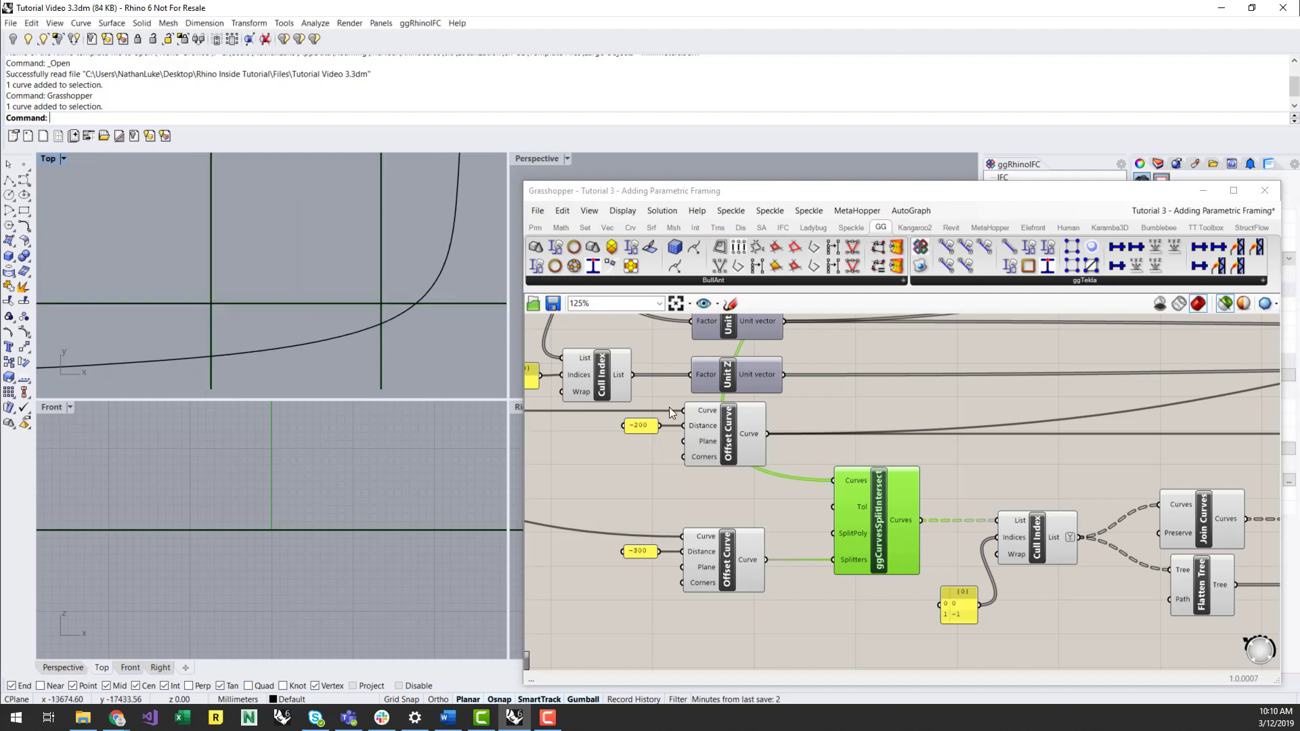
{"action": "left_click", "coordinate": [731, 563], "text": "shift"}
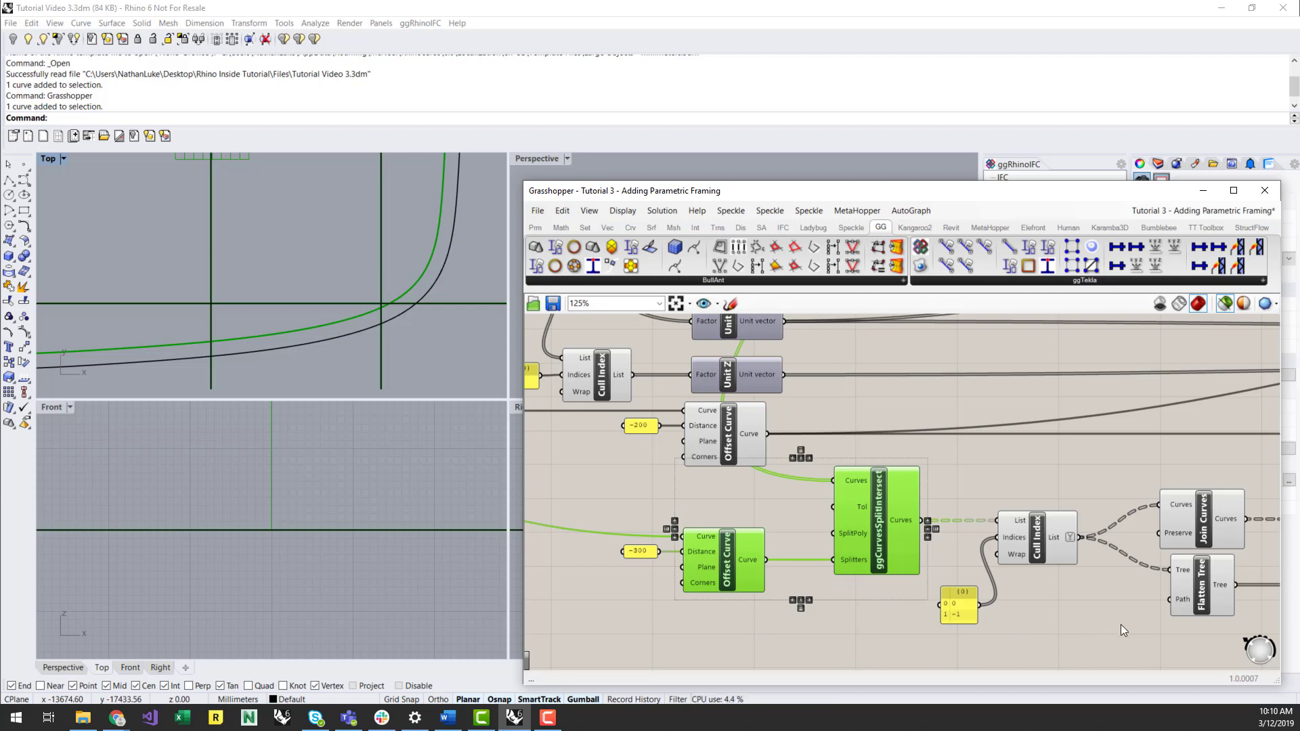
Preview the grid lines output by the Cull Index component that follows ggCurvesSplitIntersect.
{"action": "right_click_drag", "start_coordinate": [1120, 624], "coordinate": [830, 584]}
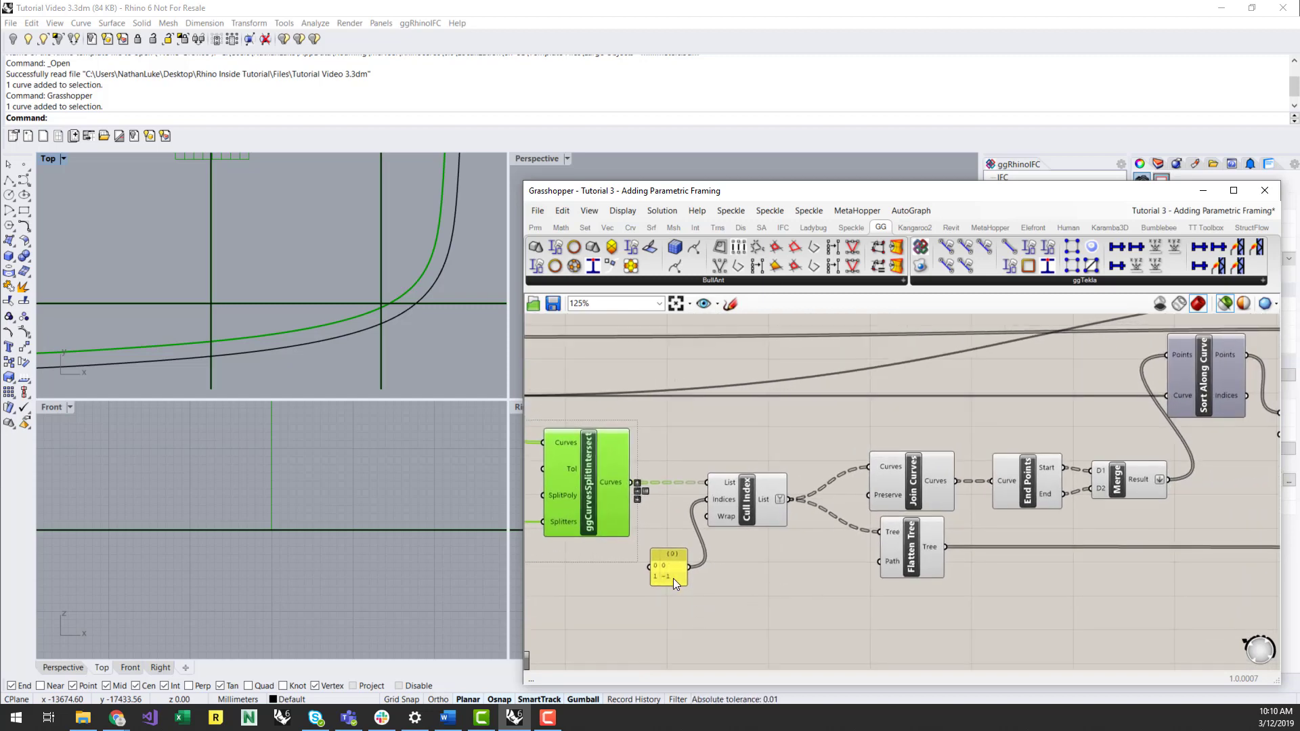
{"action": "left_click", "coordinate": [762, 501]}
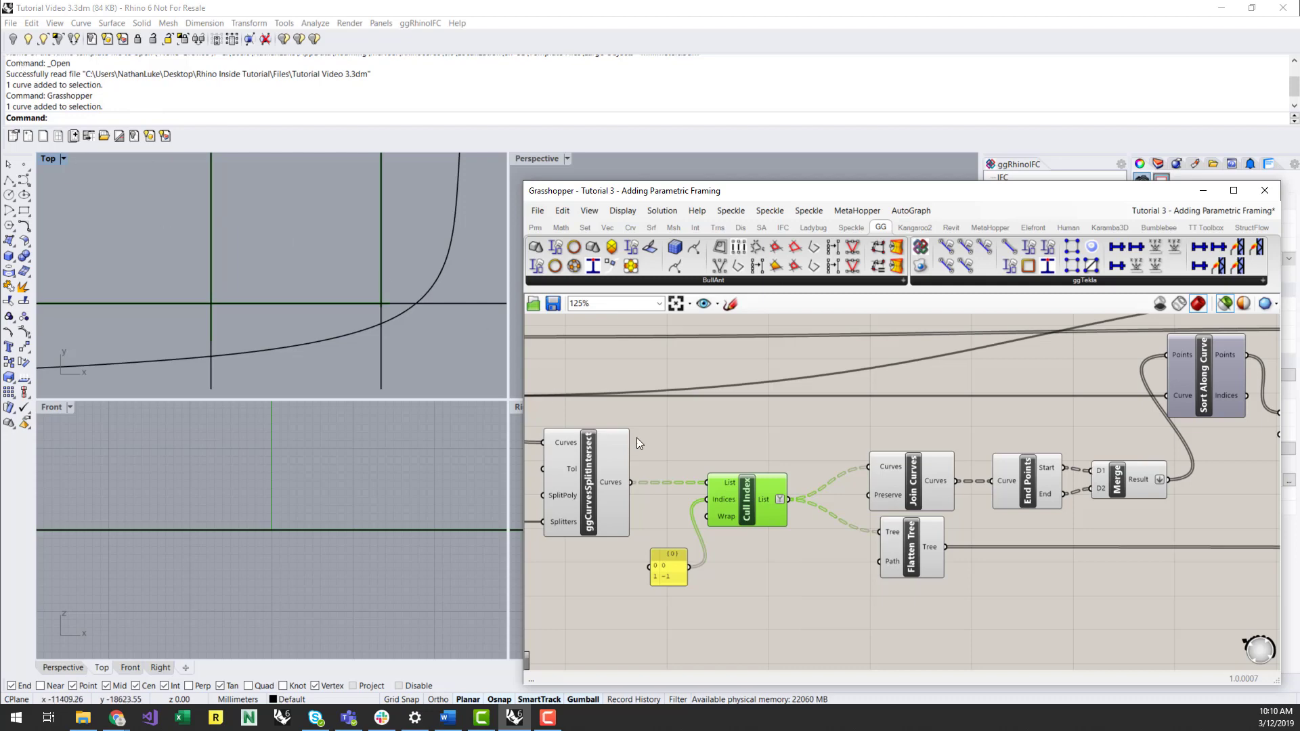
{"action": "scroll", "coordinate": [636, 437], "scroll_direction": "down", "scroll_amount": 3}
{"action": "right_click_drag", "start_coordinate": [704, 518], "coordinate": [874, 604]}
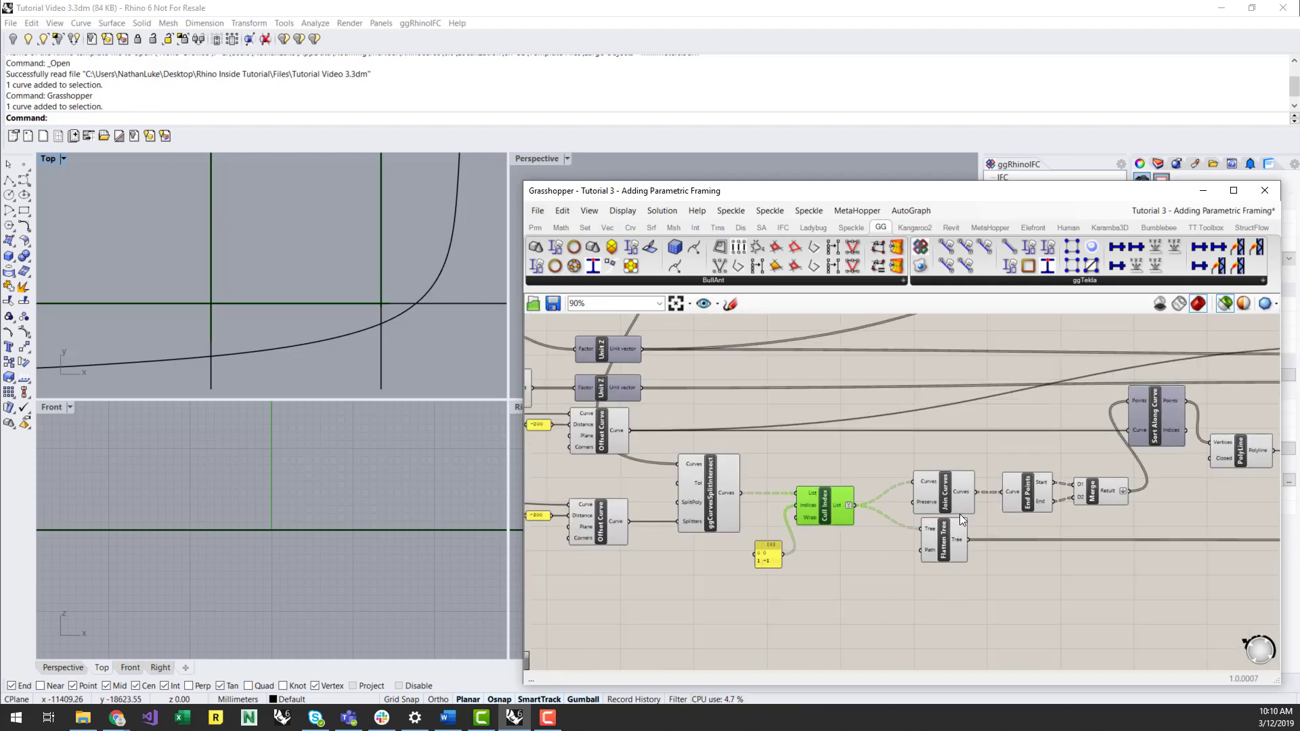
Preview the Join Curves, End Points and Merge components that process the culled grid lines.
{"action": "left_click", "coordinate": [946, 491]}
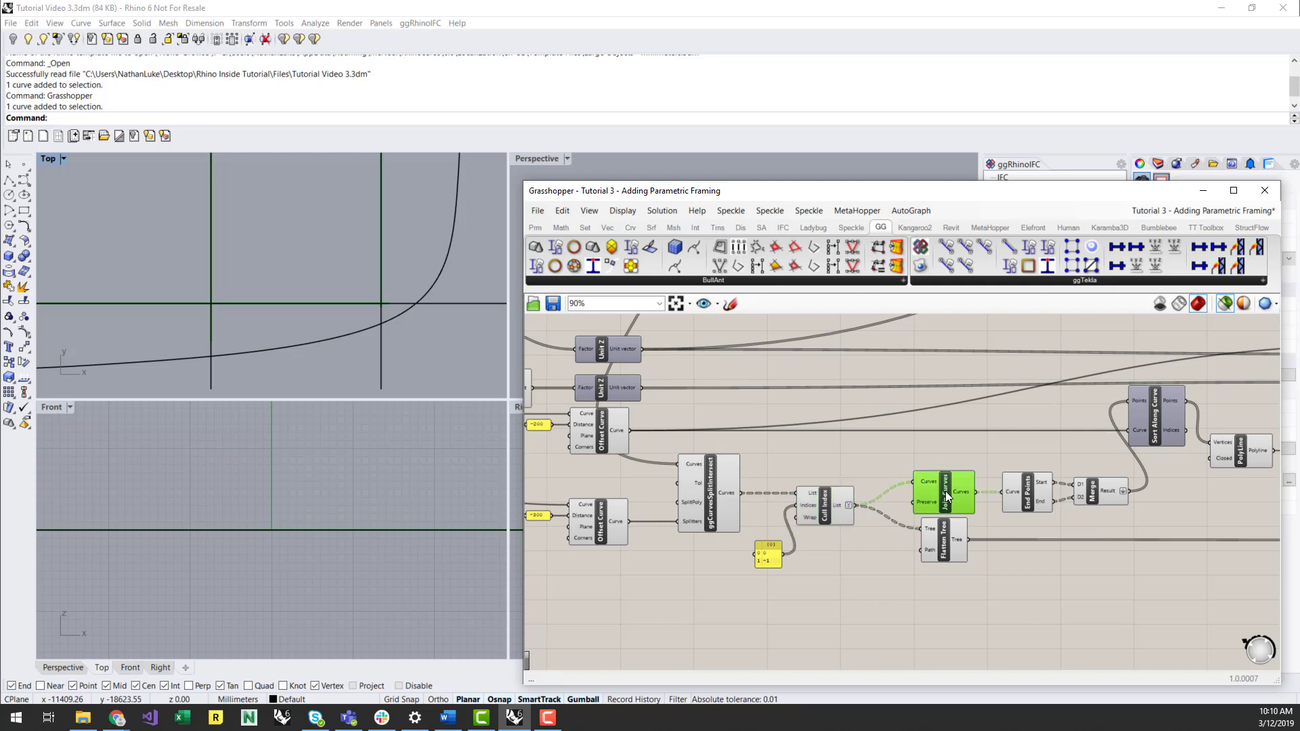
{"action": "left_click", "coordinate": [1030, 490]}
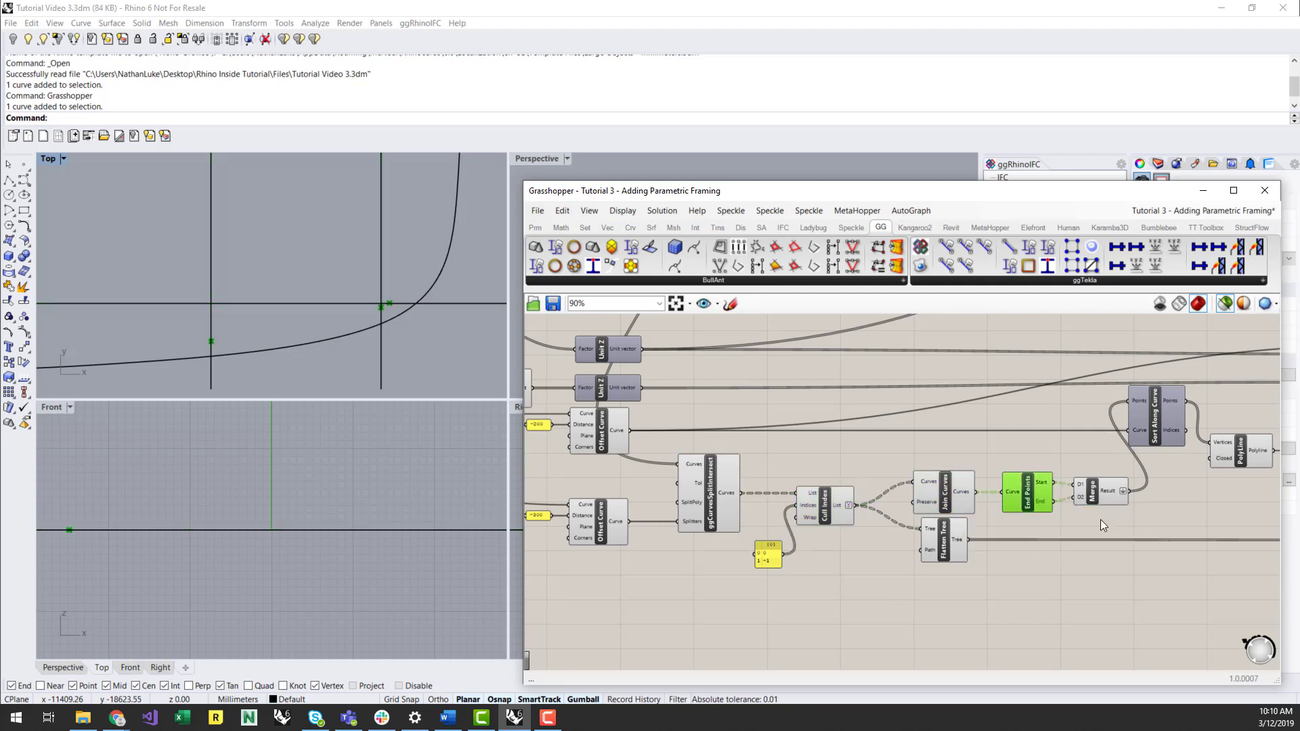
{"action": "right_click_drag", "start_coordinate": [1112, 520], "coordinate": [819, 552]}
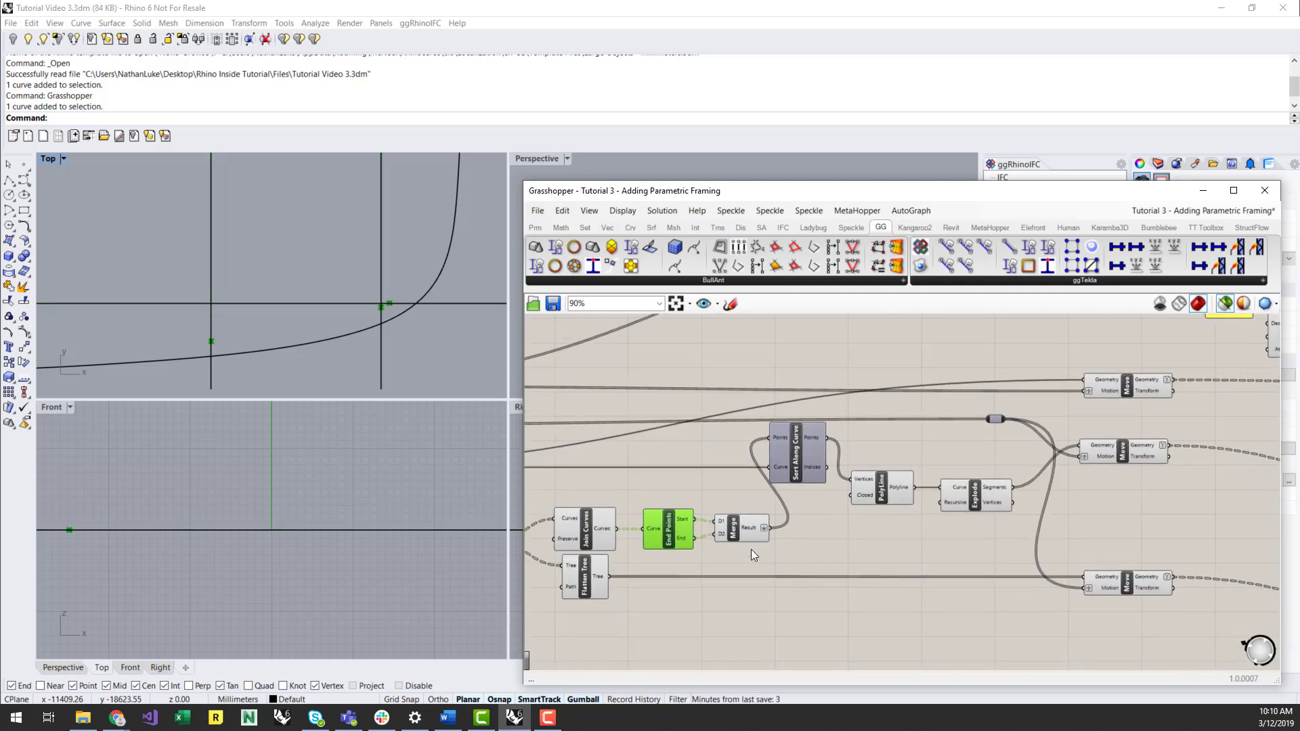
{"action": "left_click", "coordinate": [746, 529]}
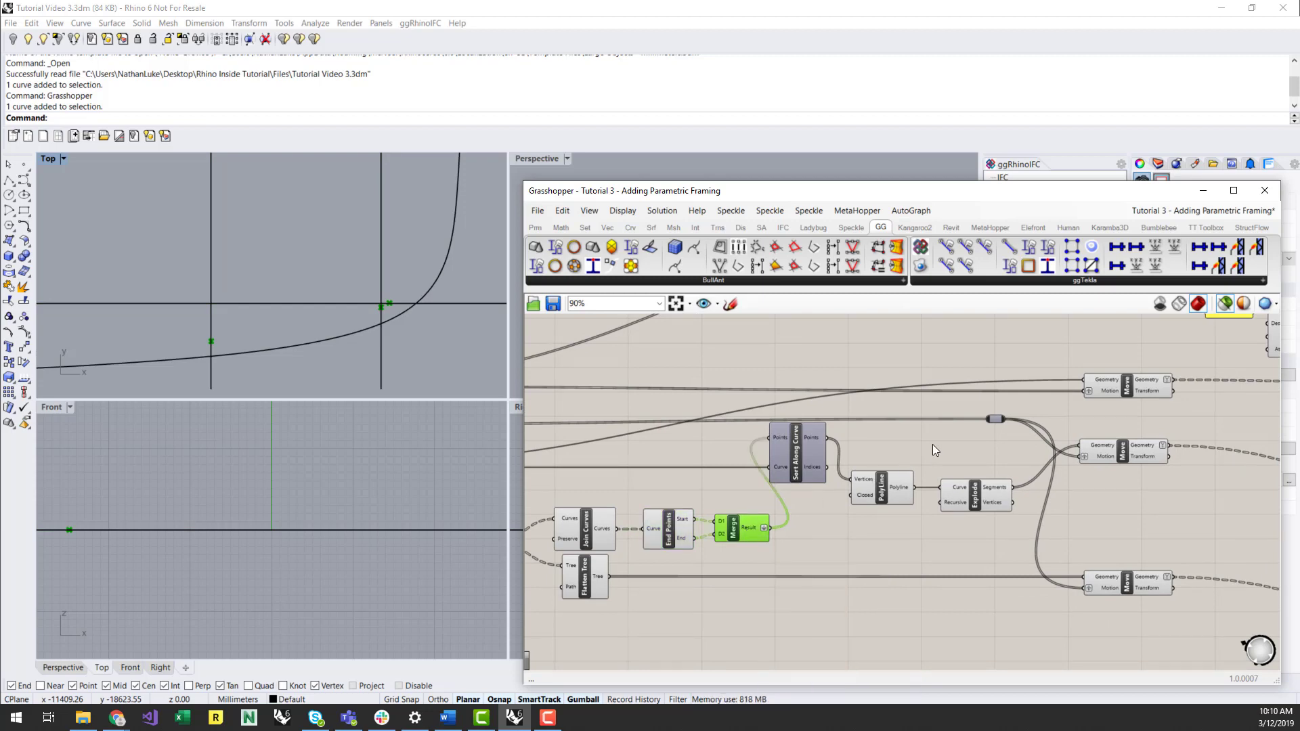
Preview the PolyLine component's perimeter and examine its whole outline inside the facade curve in the Top view.
{"action": "left_click", "coordinate": [884, 489]}
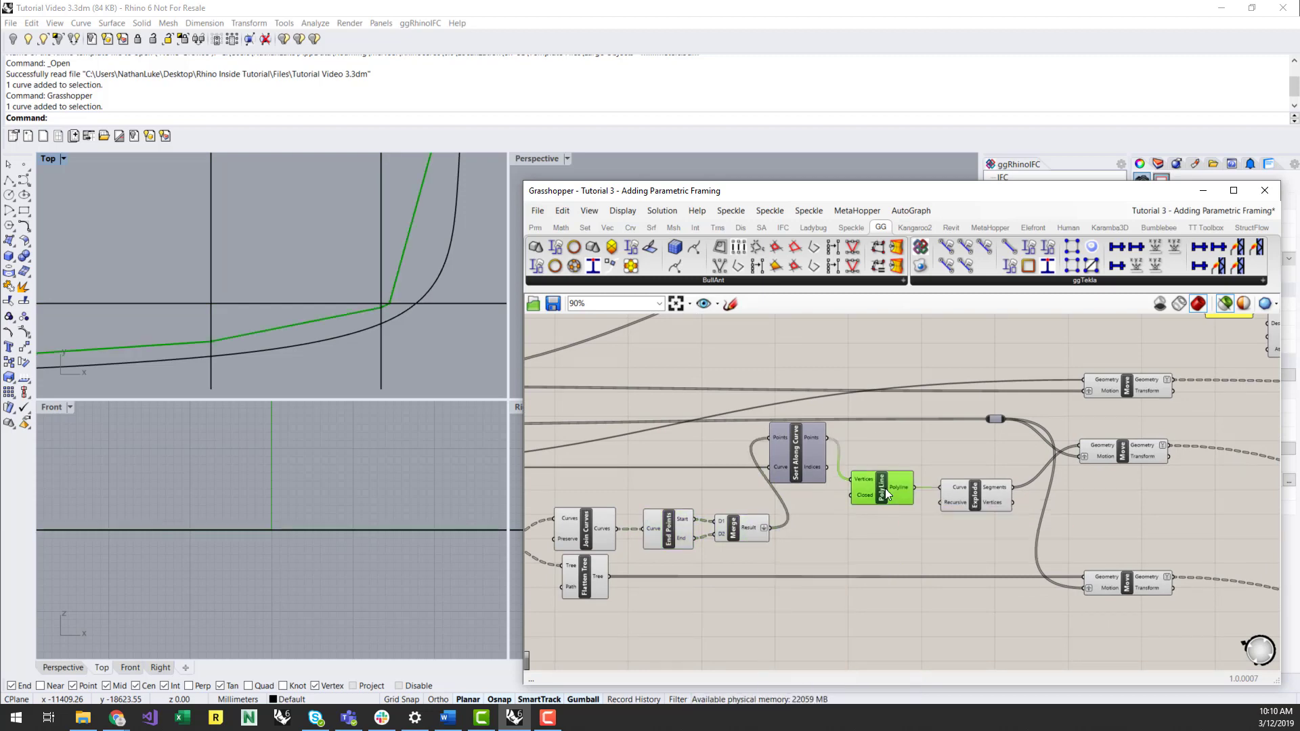
{"action": "scroll", "coordinate": [449, 350], "scroll_direction": "down", "scroll_amount": 5}
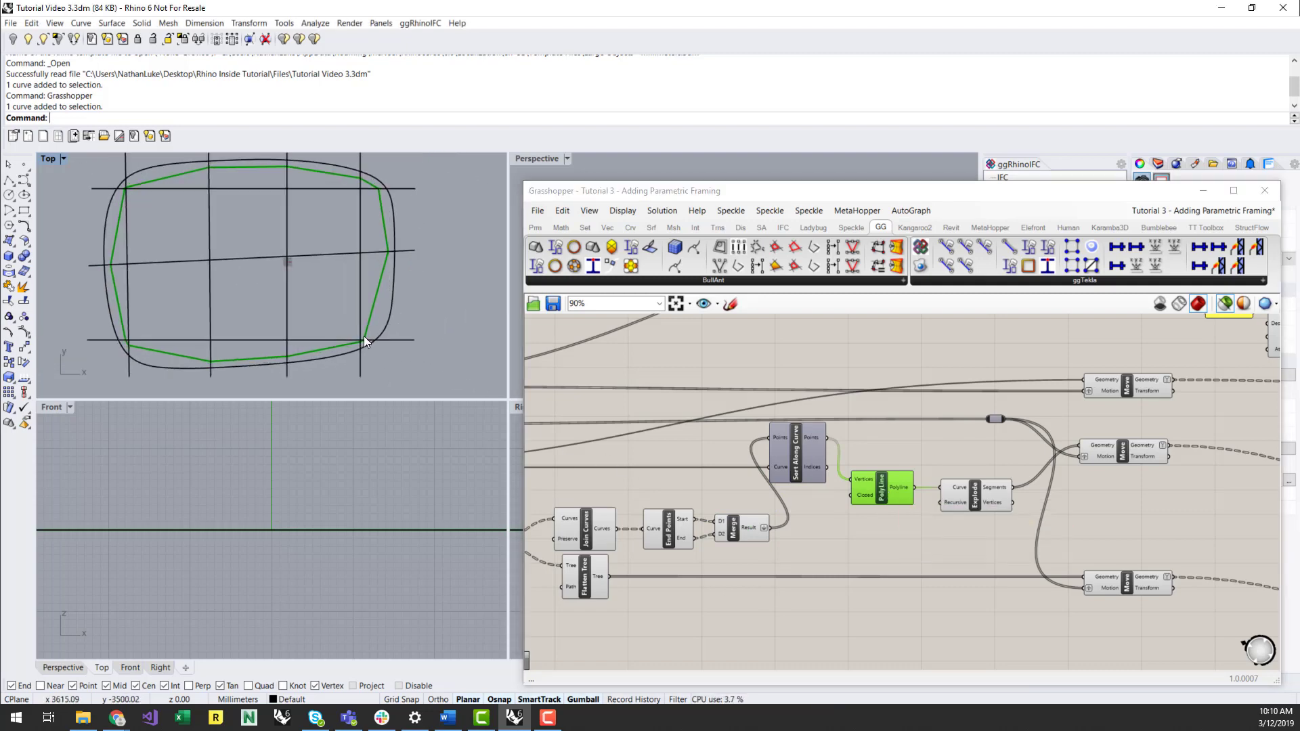
{"action": "right_click_drag", "start_coordinate": [370, 346], "coordinate": [385, 355]}
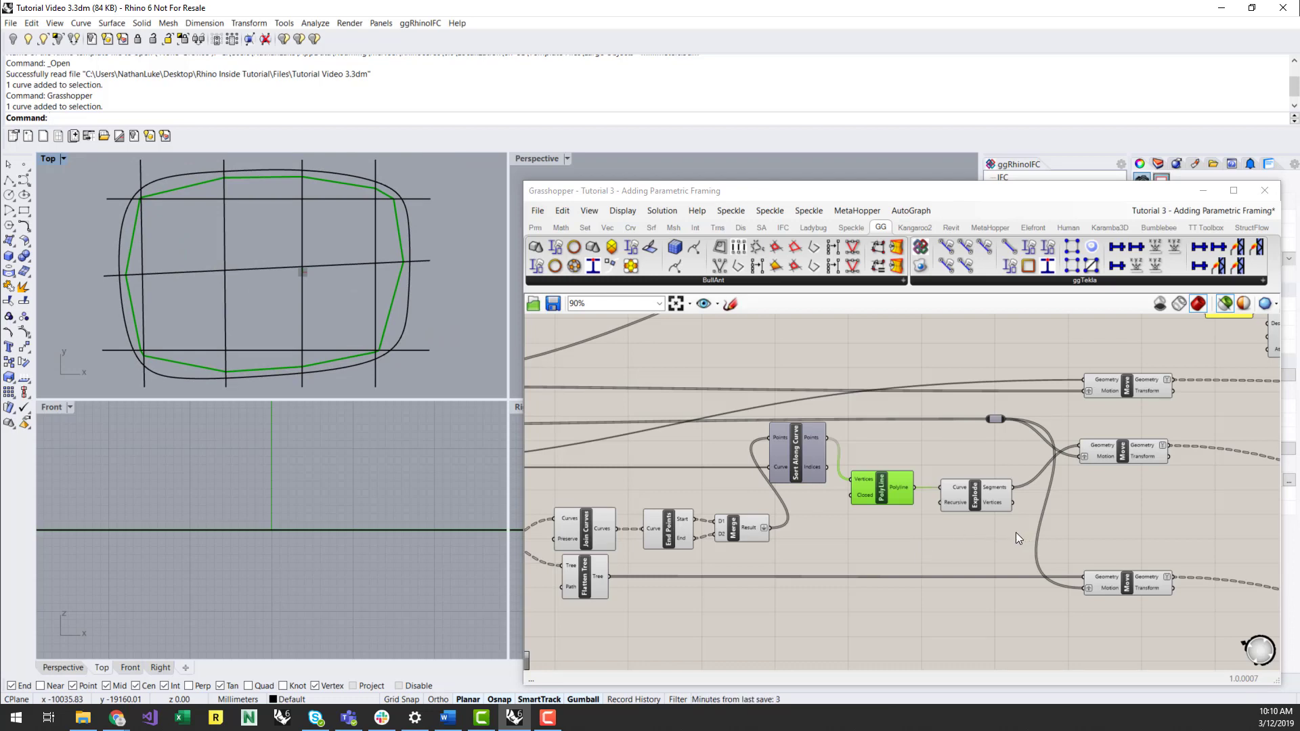
{"action": "scroll", "coordinate": [1016, 534], "scroll_direction": "down", "scroll_amount": 4}
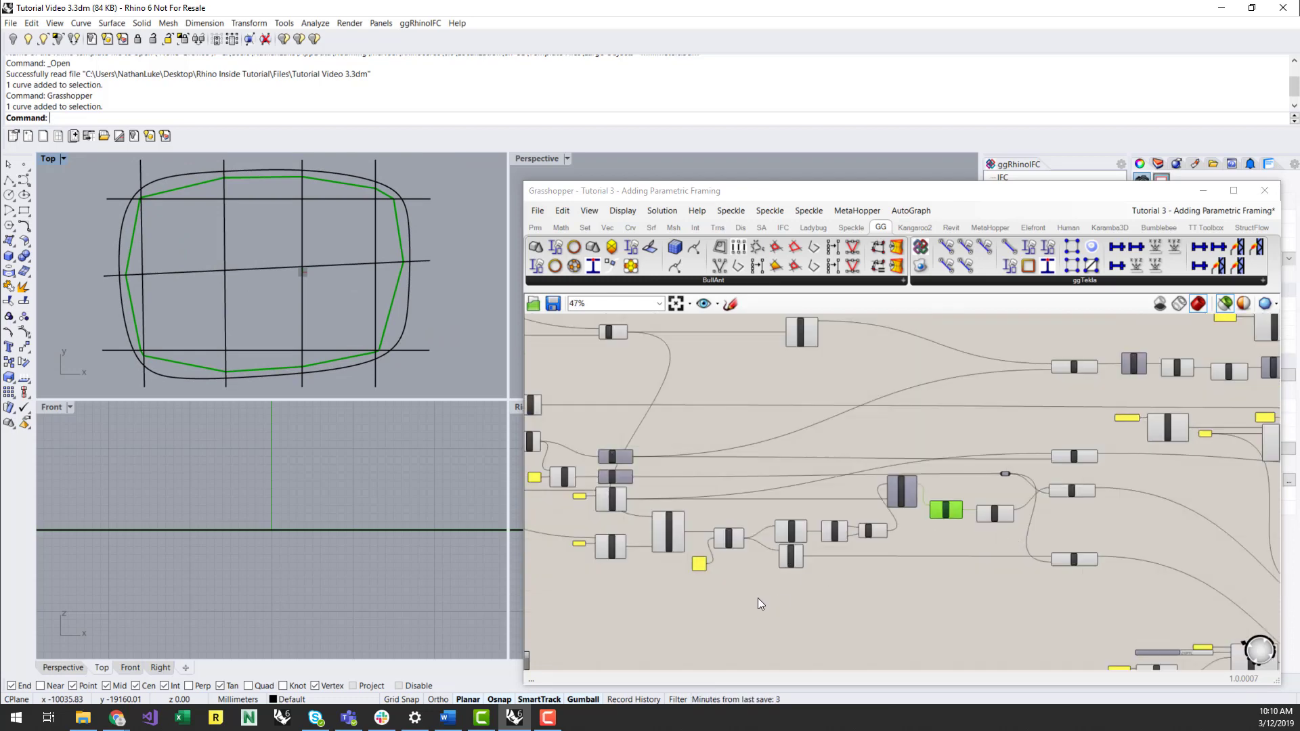
Preview the Multiple Curves intersection points and the Move component that repeats them up the levels, examining the points in a maximized Perspective view.
{"action": "scroll", "coordinate": [792, 336], "scroll_direction": "up", "scroll_amount": 5}
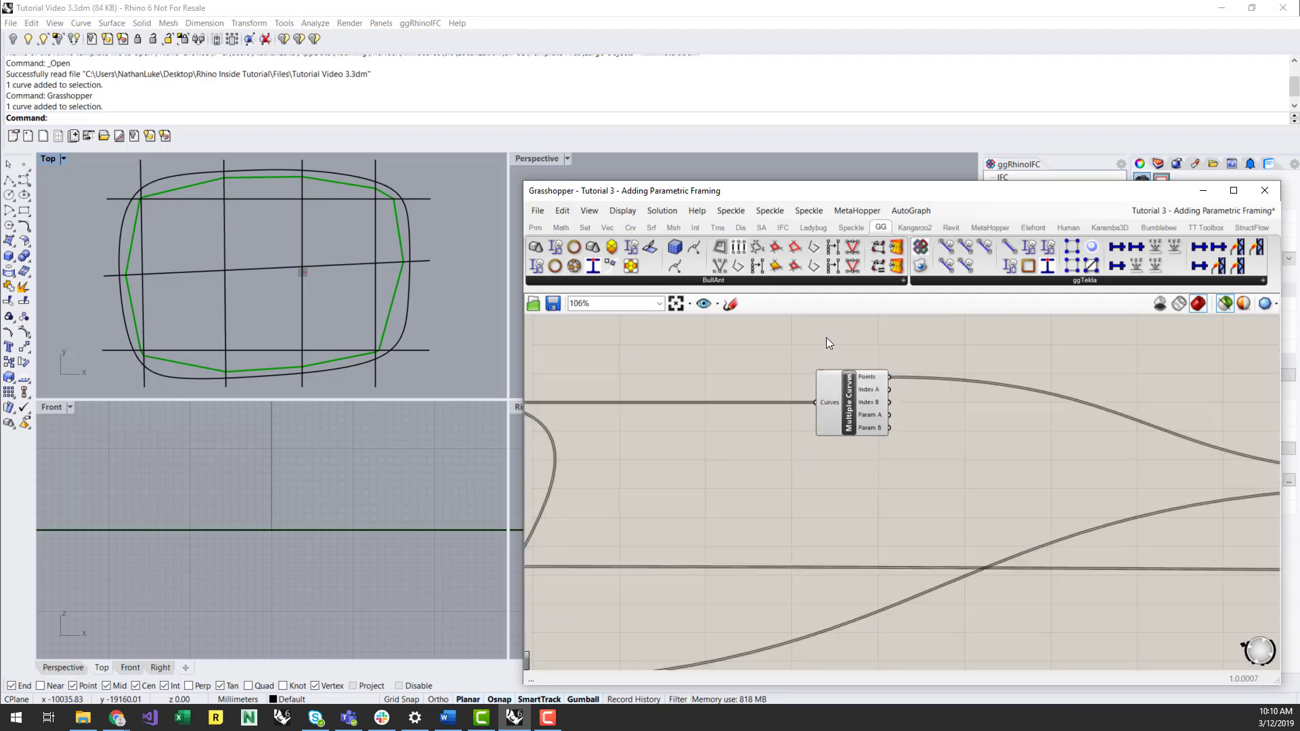
{"action": "left_click", "coordinate": [847, 404]}
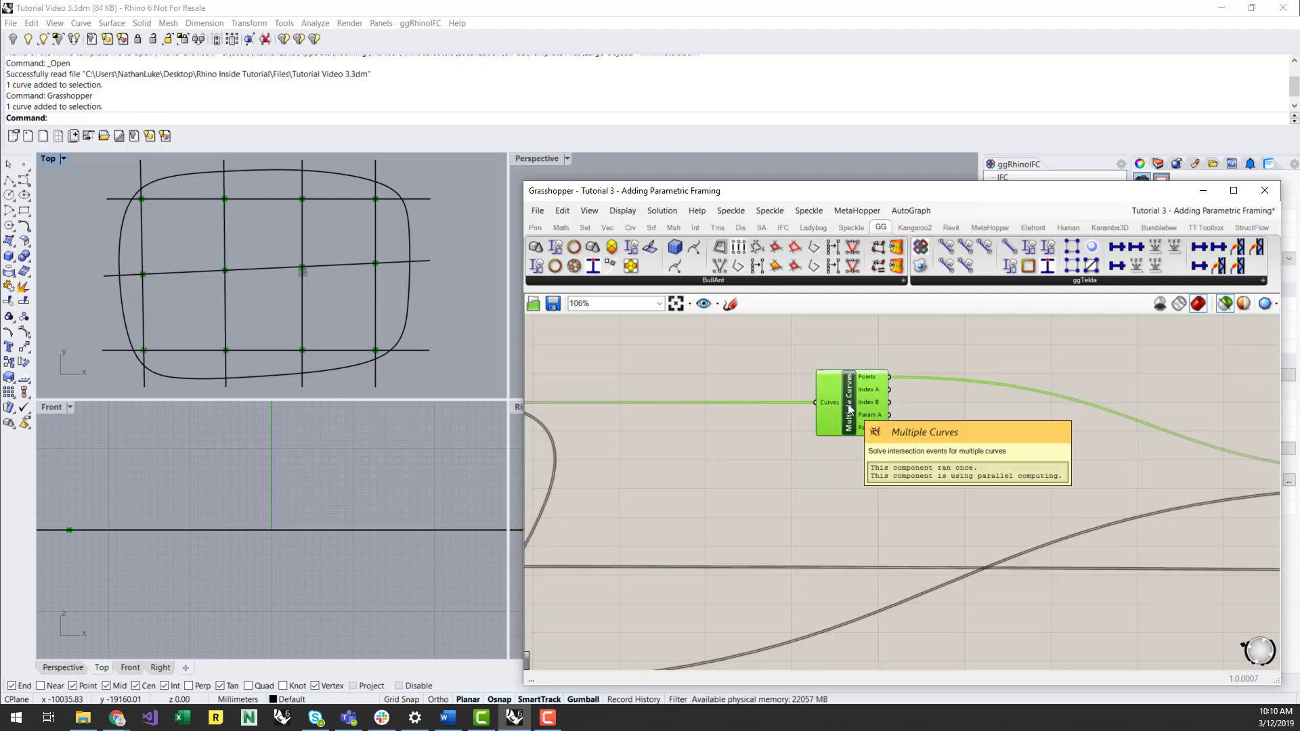
{"action": "right_click_drag", "start_coordinate": [1082, 480], "coordinate": [638, 489]}
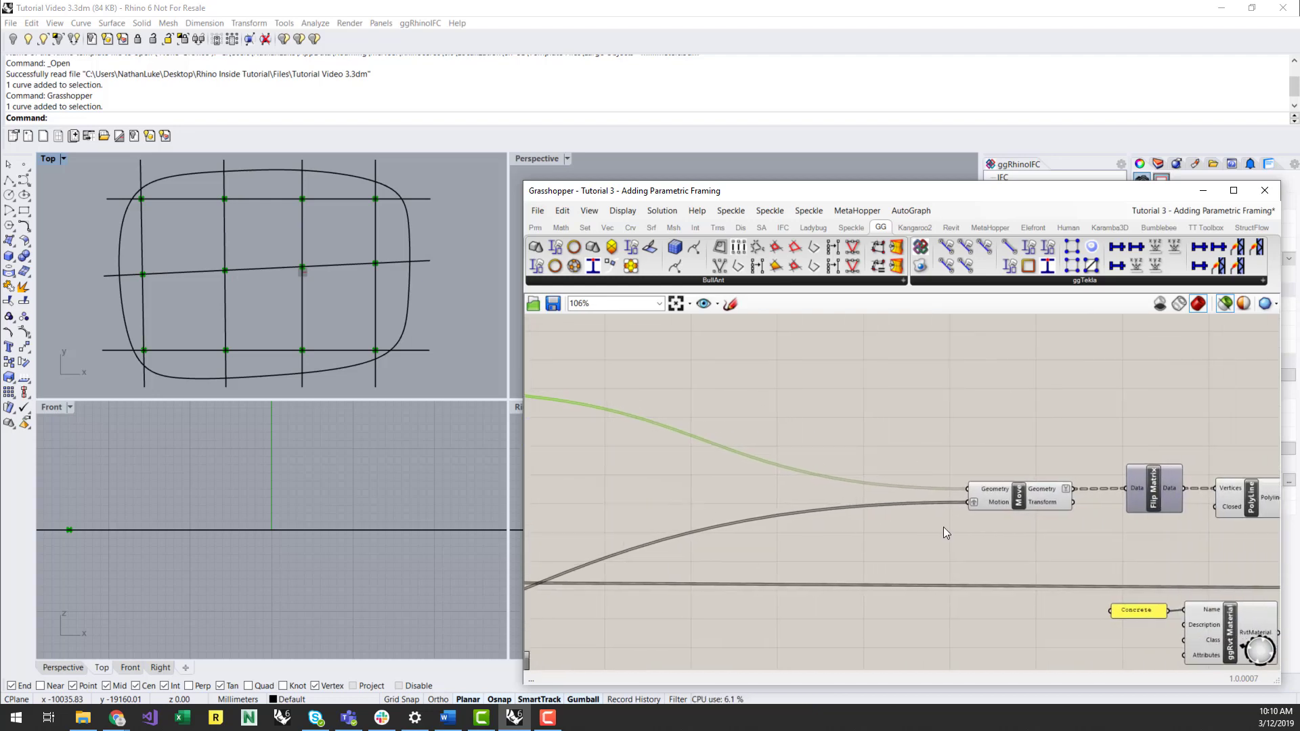
{"action": "left_click", "coordinate": [1018, 498]}
{"action": "double_click", "coordinate": [540, 159]}
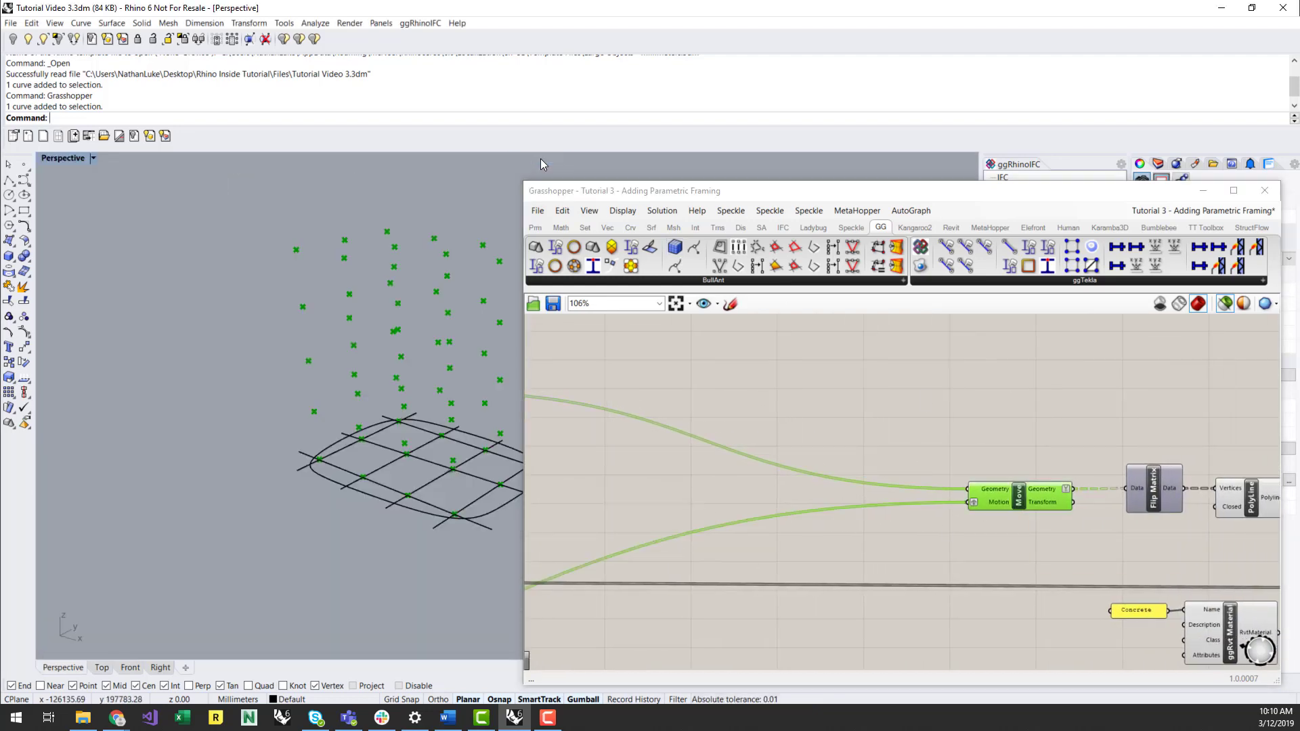
{"action": "right_click_drag", "start_coordinate": [307, 327], "coordinate": [374, 343]}
{"action": "scroll", "coordinate": [450, 306], "scroll_direction": "up", "scroll_amount": 5}
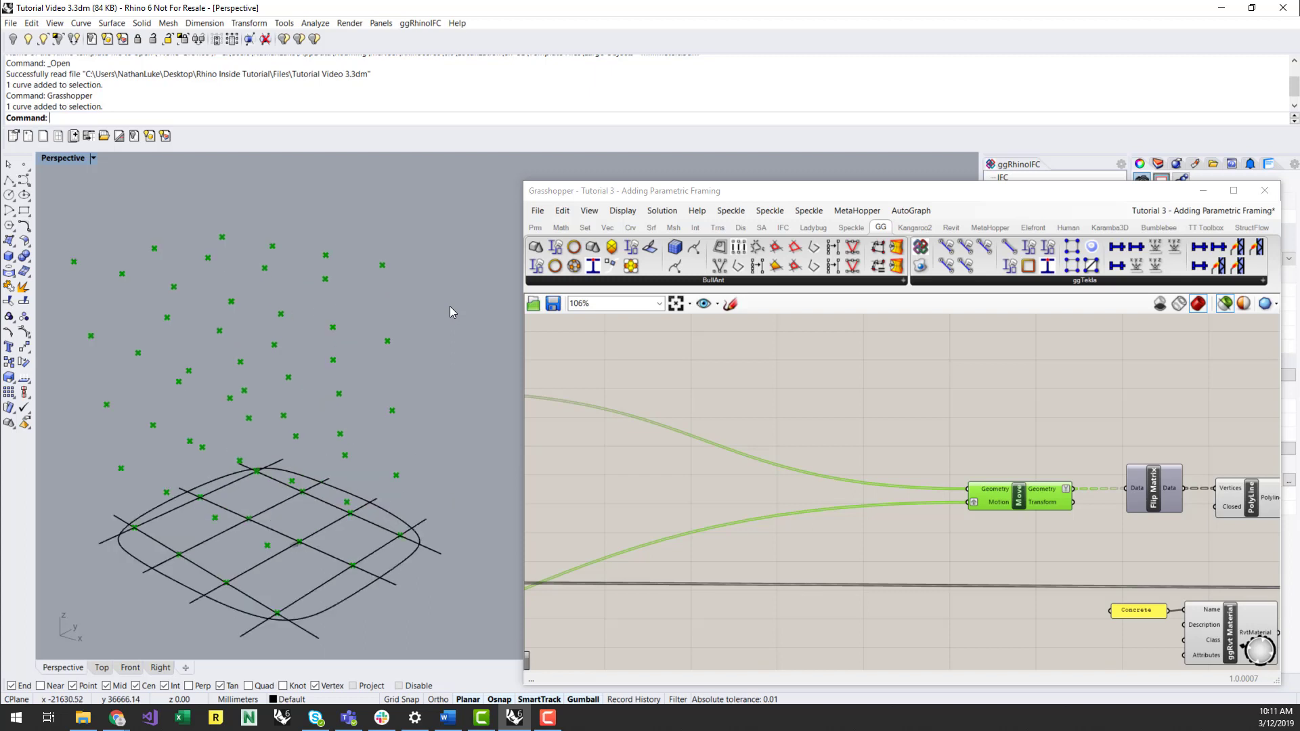
Add the PolyLine component to the Move preview and examine the column centrelines in Perspective.
{"action": "left_click", "coordinate": [1255, 500], "text": "shift"}
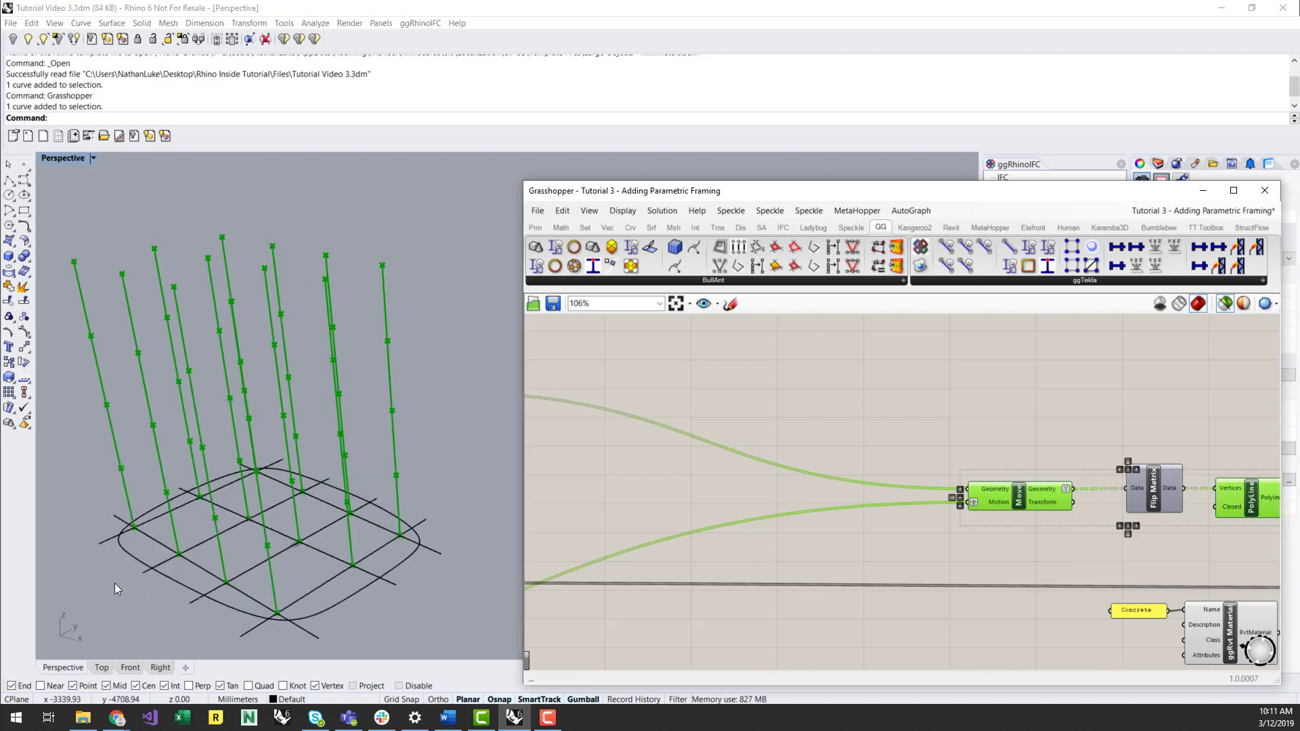
{"action": "right_click_drag", "start_coordinate": [109, 583], "coordinate": [90, 566]}
{"action": "scroll", "coordinate": [686, 474], "scroll_direction": "down", "scroll_amount": 2}
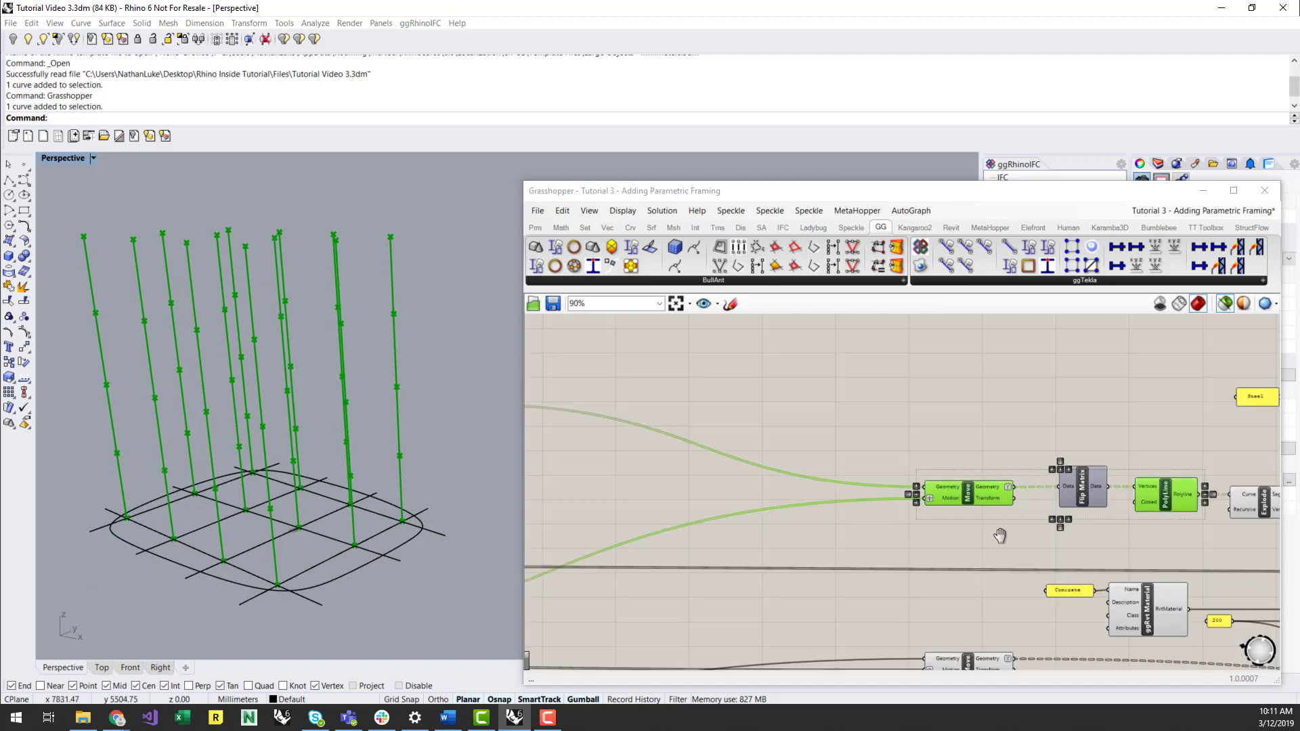
Inspect the data tree output by the Flip Matrix after Explode, preview it with the PolyLine, and clear the selection.
{"action": "right_click_drag", "start_coordinate": [968, 534], "coordinate": [721, 533]}
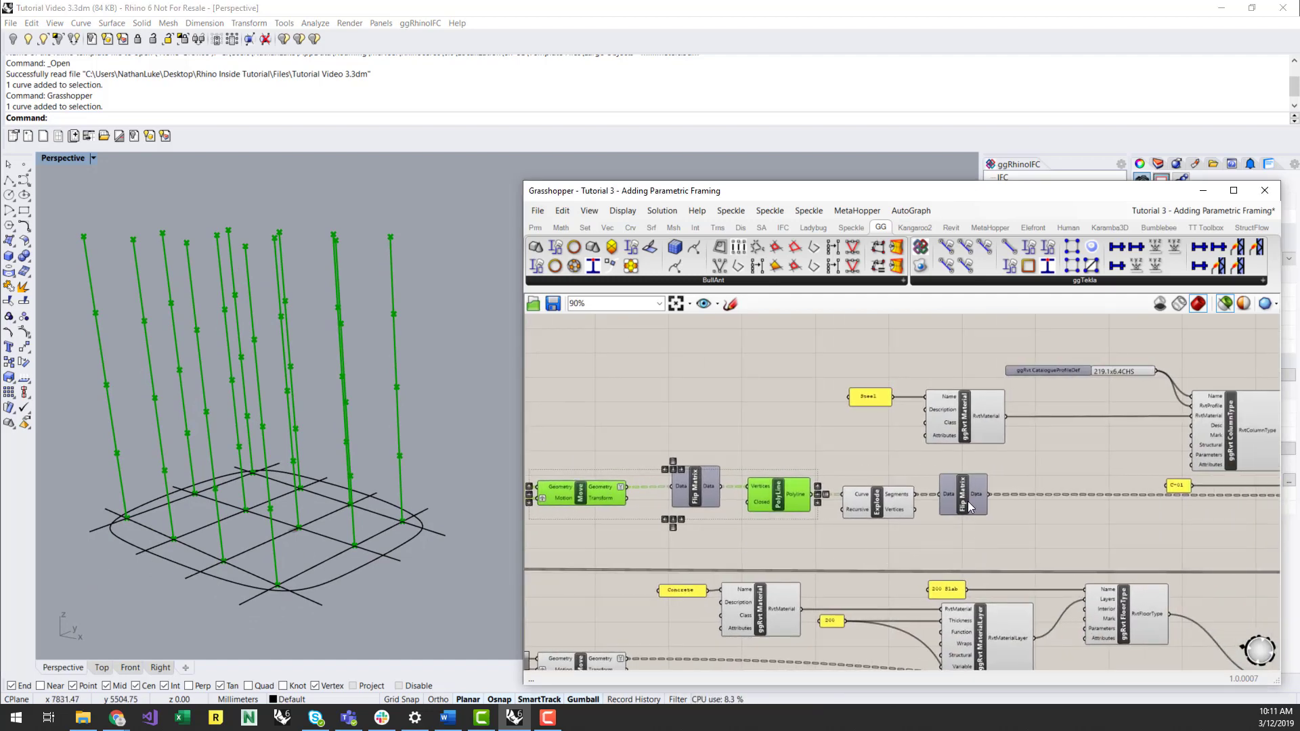
{"action": "right_click_drag", "start_coordinate": [1051, 518], "coordinate": [791, 529]}
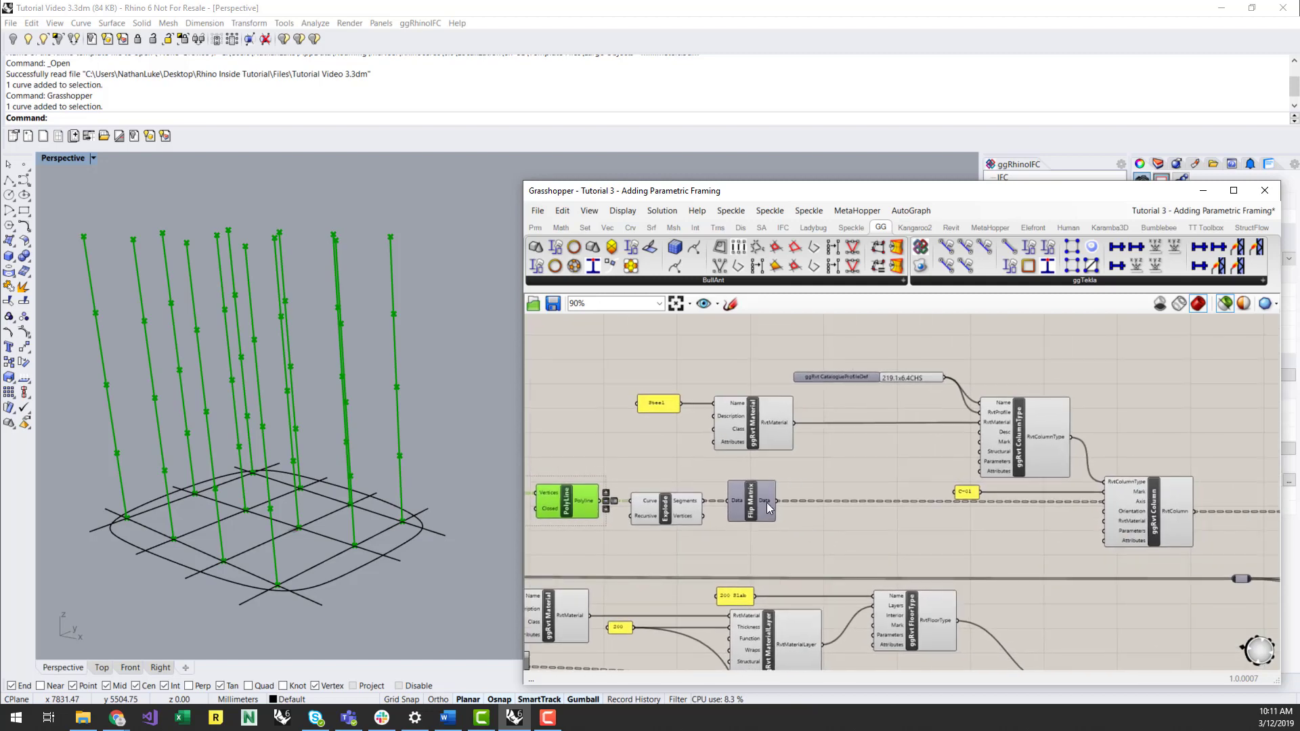
{"action": "mouse_move", "coordinate": [767, 503]}
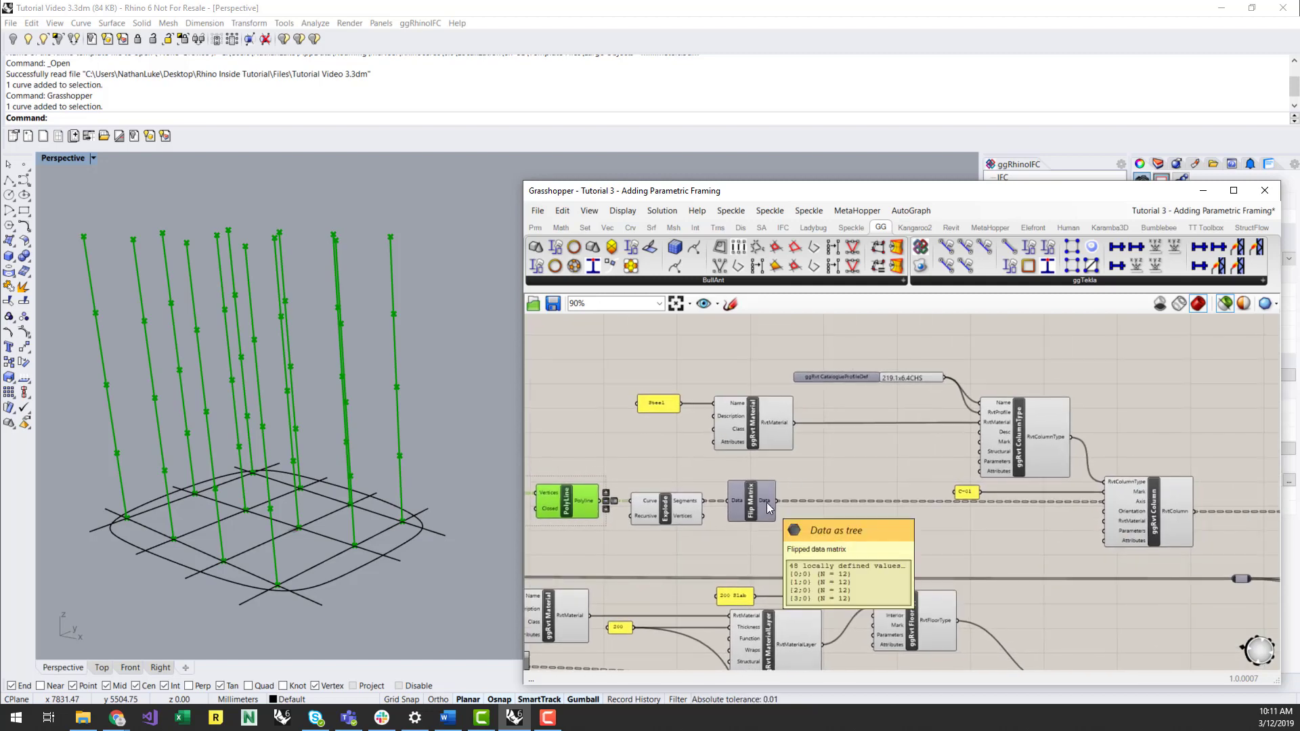
{"action": "left_click", "coordinate": [766, 502], "text": "shift"}
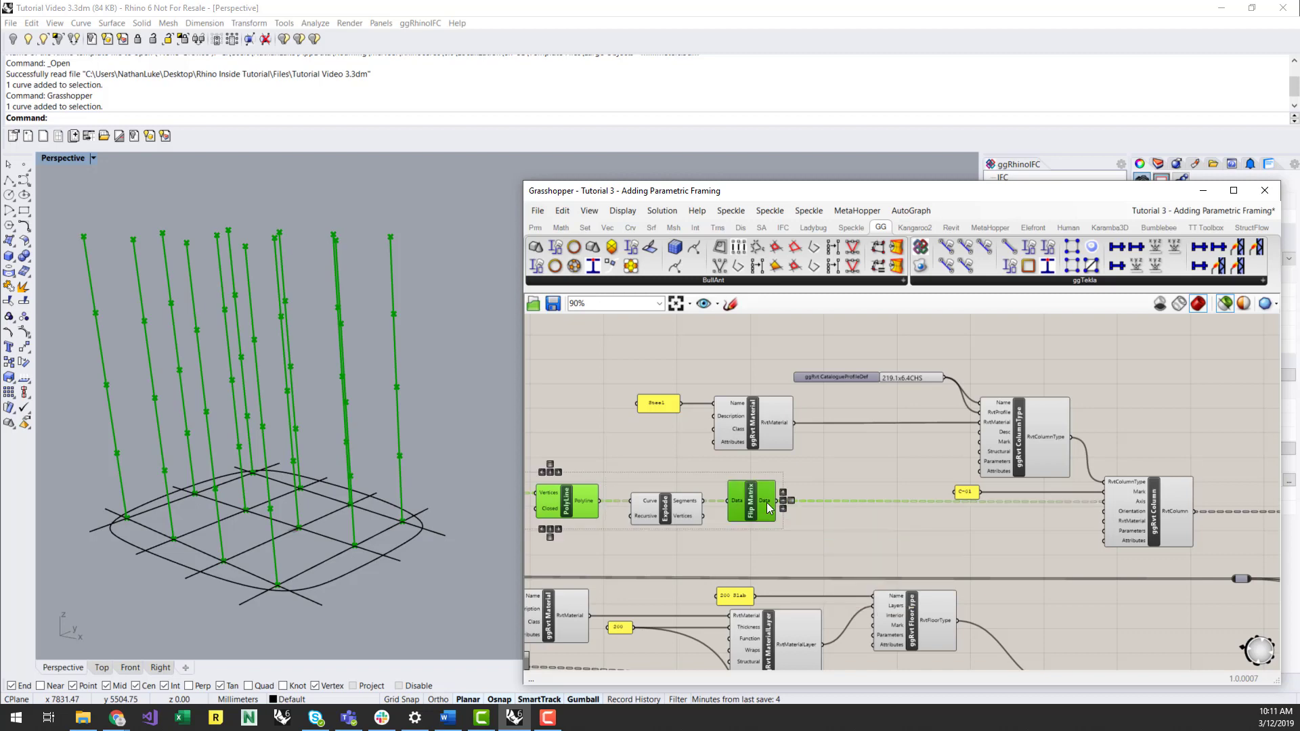
{"action": "left_click", "coordinate": [914, 542]}
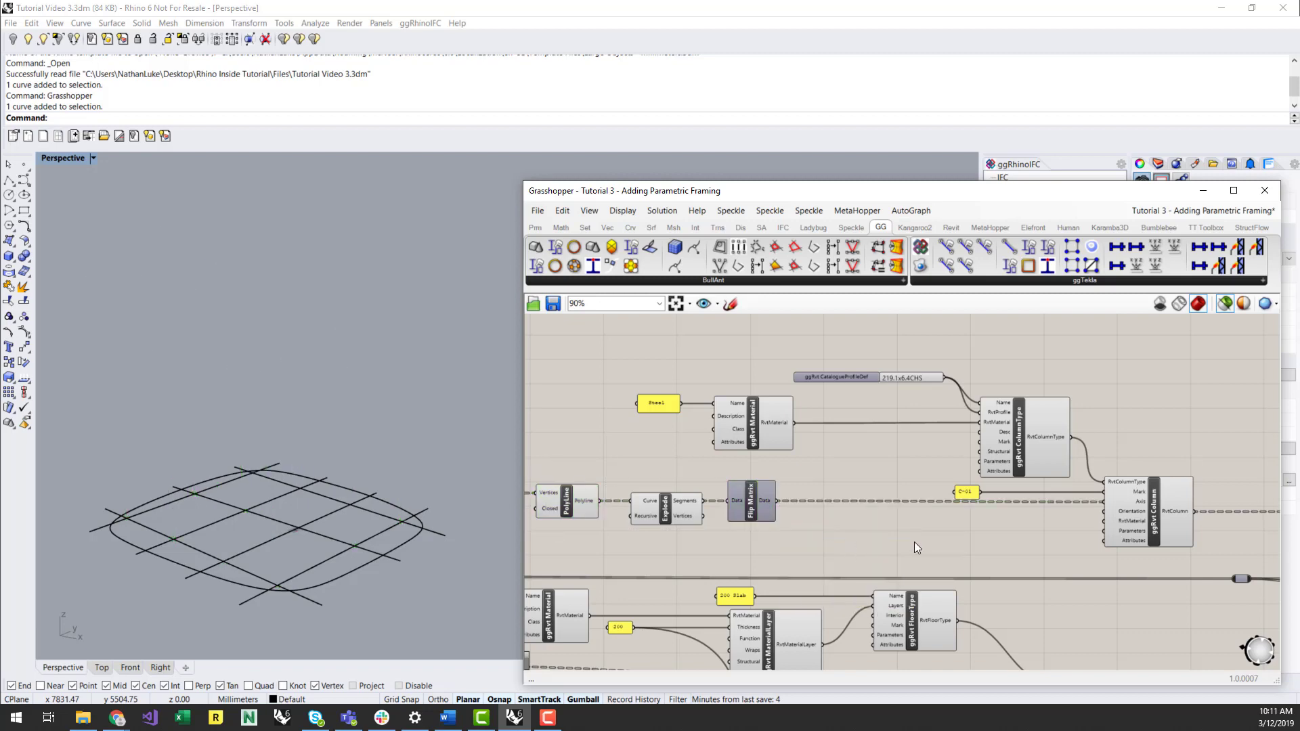
Browse the Australian Circ Hollow (G250) sections available for the column's ggRvt CatalogueProfileDef, keeping 219.1x6.4CHS.
{"action": "left_click", "coordinate": [934, 378]}
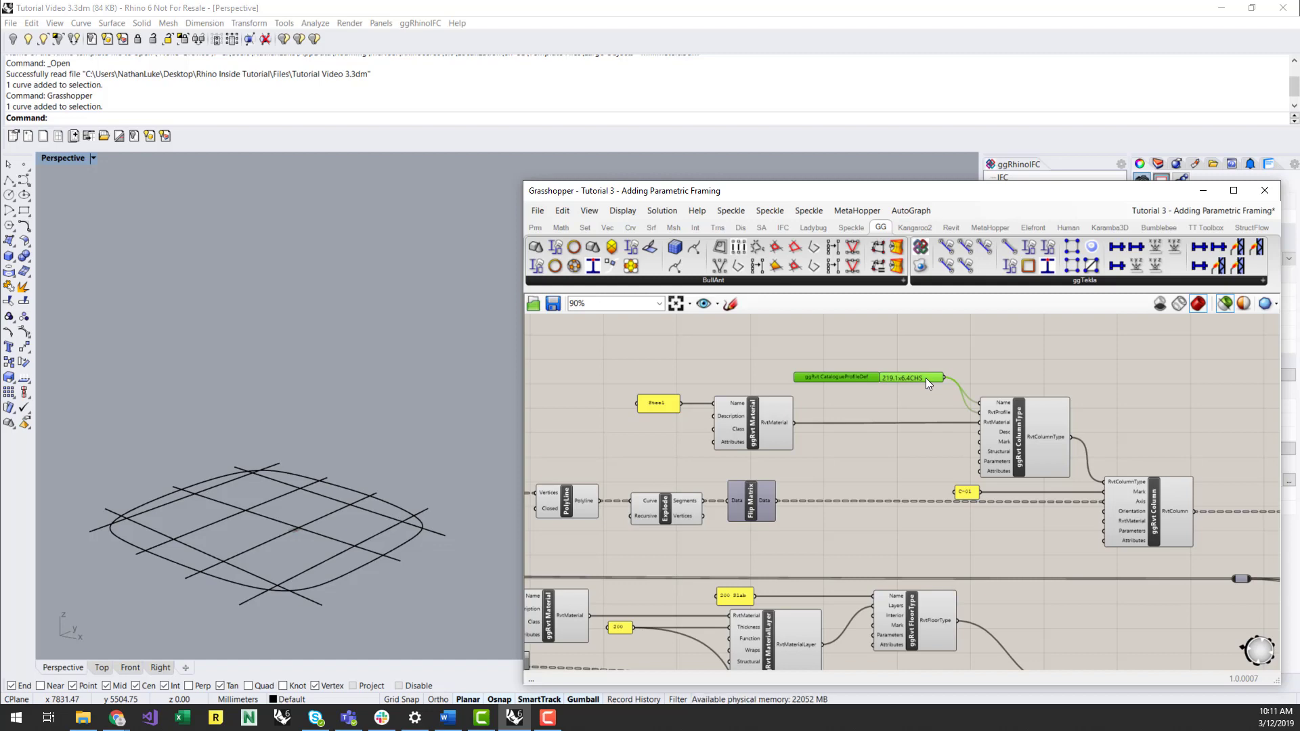
{"action": "right_click", "coordinate": [925, 378]}
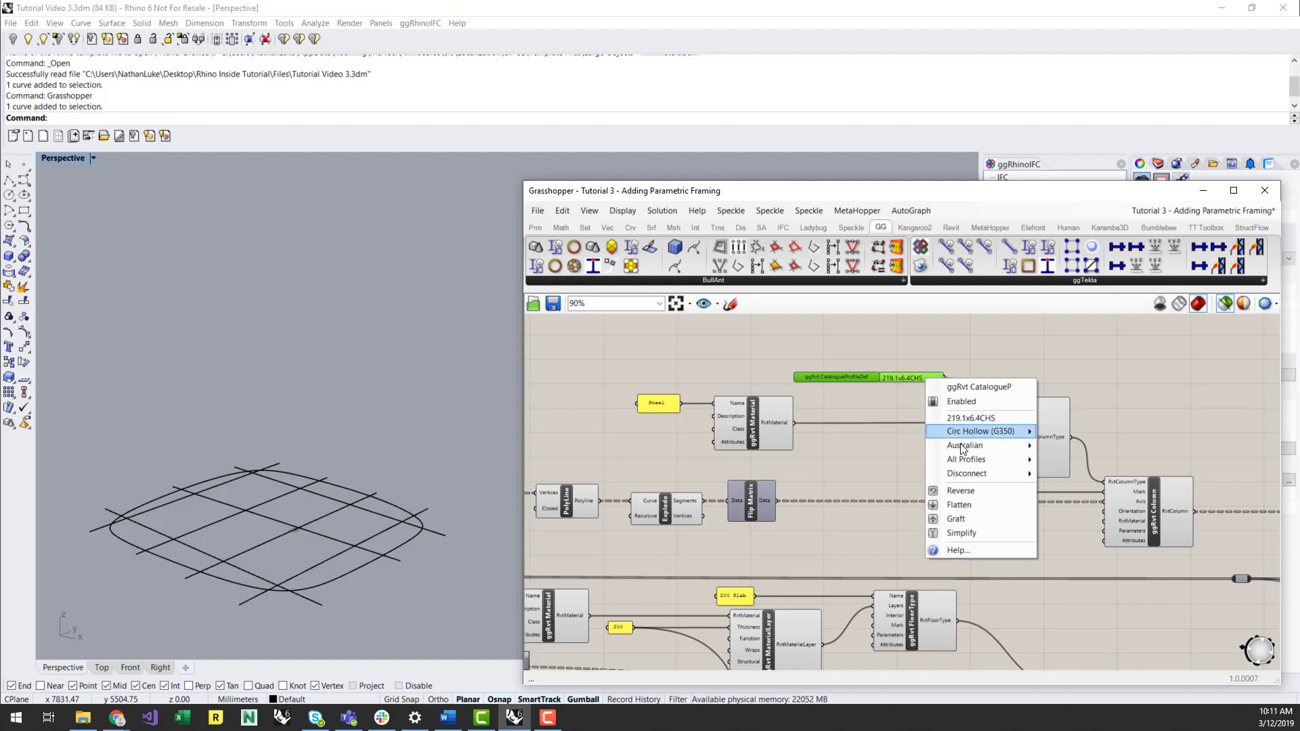
{"action": "mouse_move", "coordinate": [965, 447]}
{"action": "mouse_move", "coordinate": [1098, 446]}
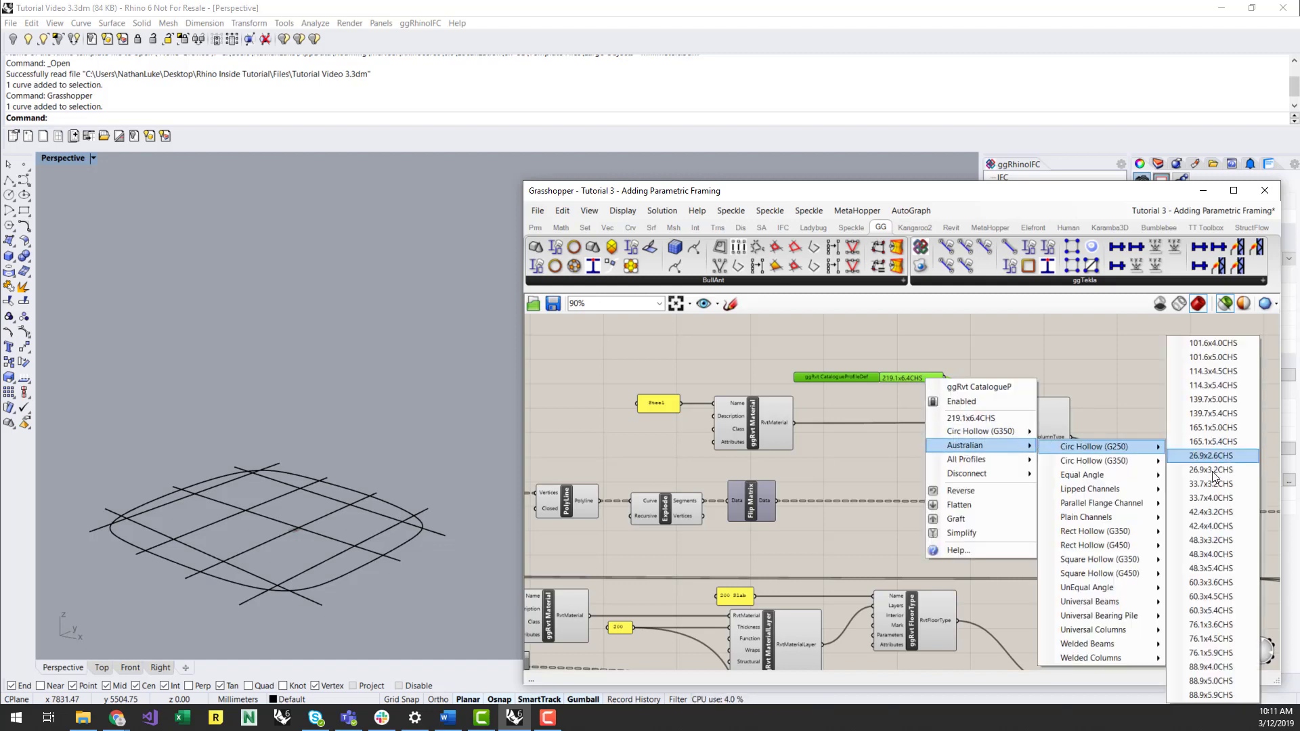
{"action": "left_click", "coordinate": [1083, 367]}
Preview the columns generated by the ggRvt Column component marked C-01, then clear the preview.
{"action": "scroll", "coordinate": [1083, 367], "scroll_direction": "up", "scroll_amount": 5}
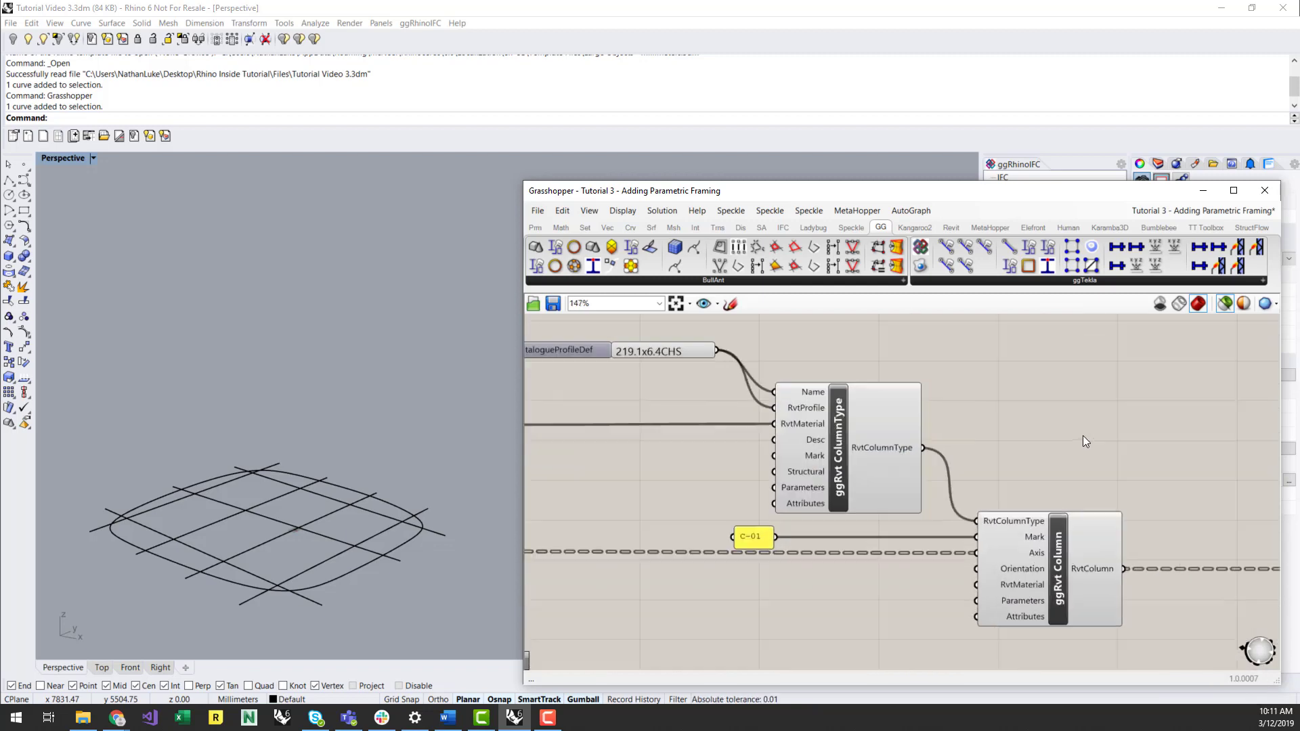
{"action": "left_click", "coordinate": [1055, 560]}
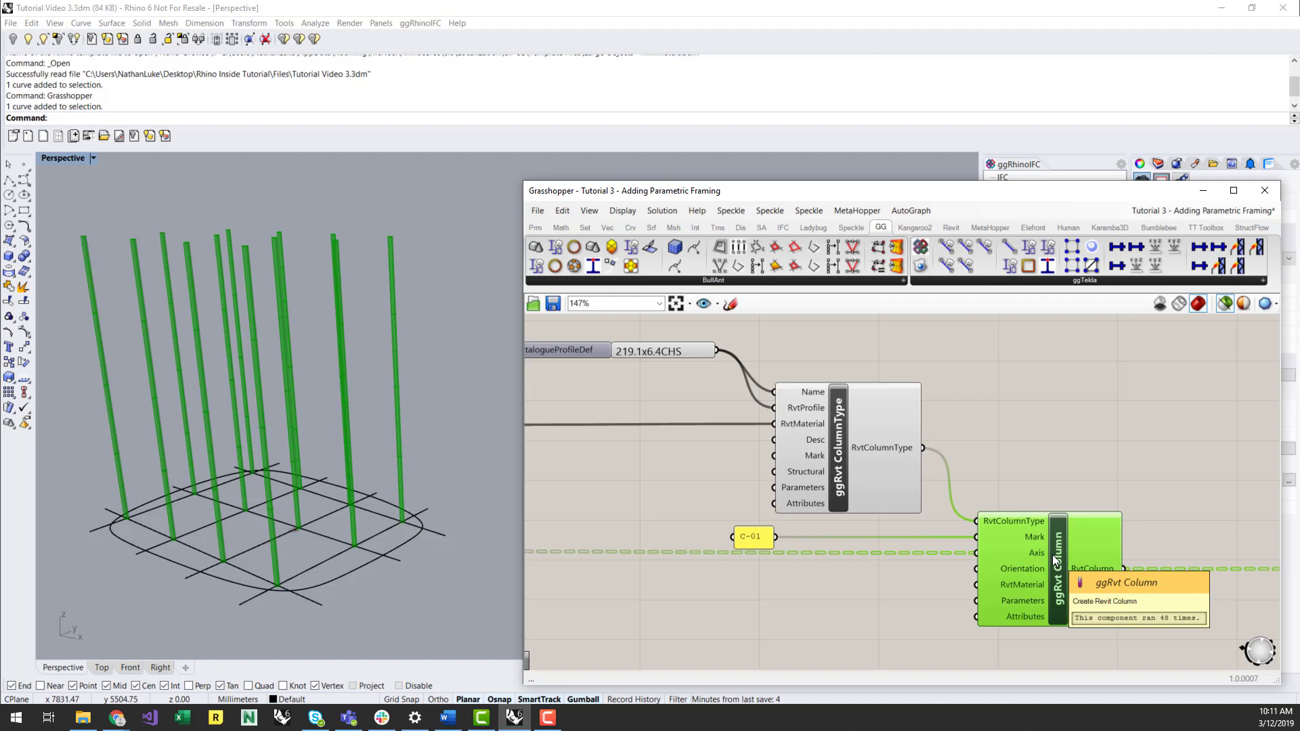
{"action": "left_click", "coordinate": [1051, 470]}
Examine the ggRvt FloorType and ggRvt MaterialLayer components that define the 200 Slab from the Concrete material.
{"action": "scroll", "coordinate": [675, 454], "scroll_direction": "down", "scroll_amount": 8}
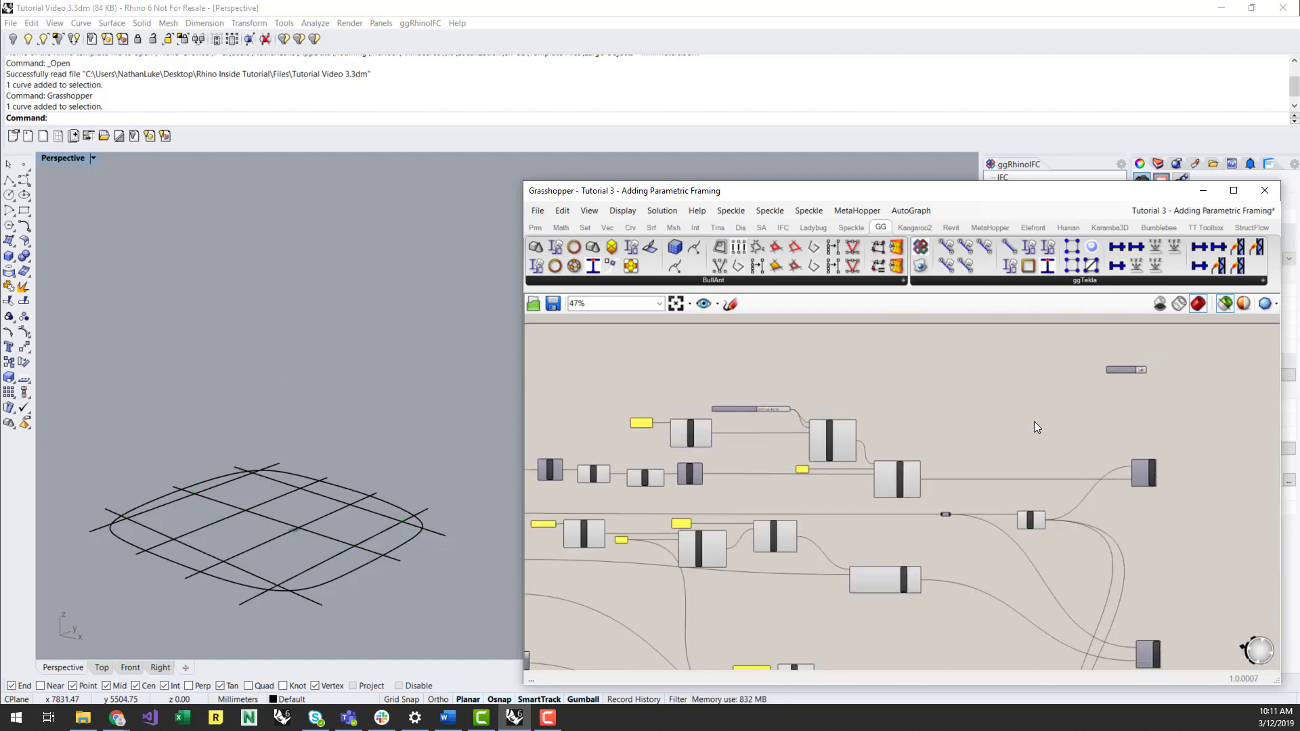
{"action": "scroll", "coordinate": [802, 603], "scroll_direction": "up", "scroll_amount": 5}
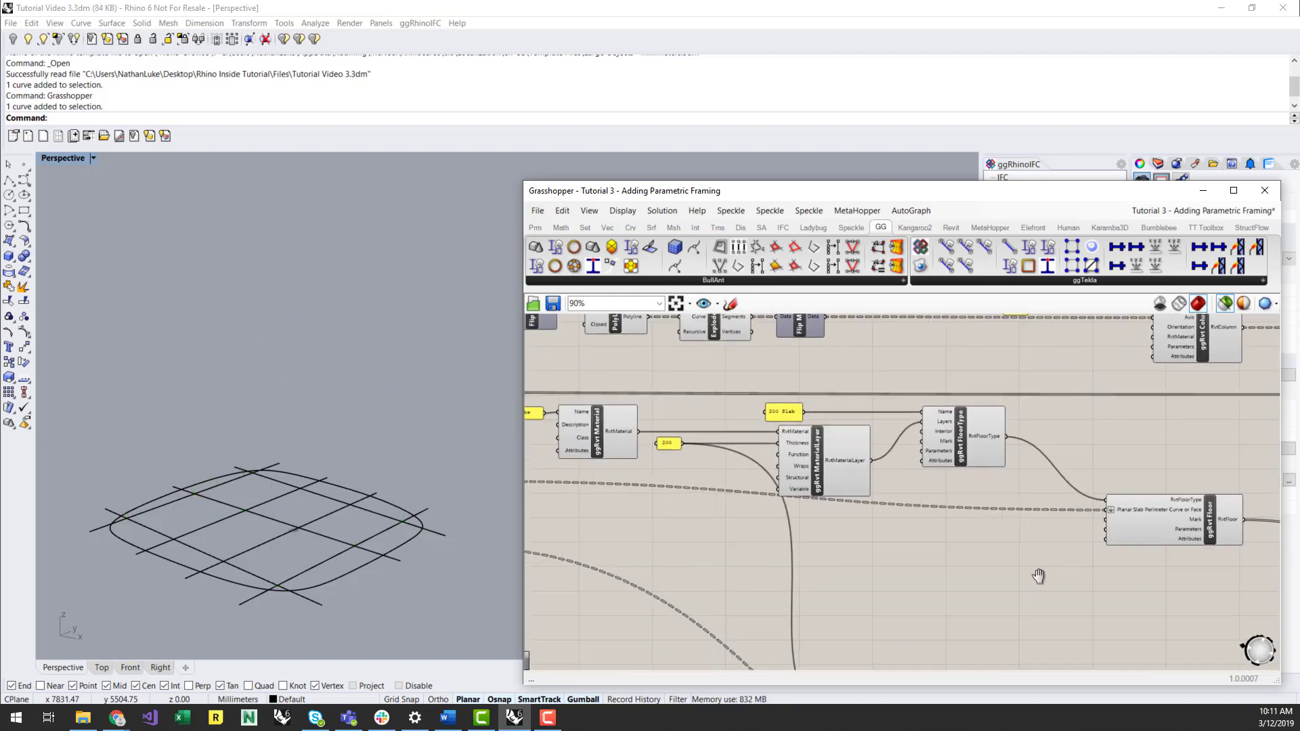
{"action": "scroll", "coordinate": [733, 472], "scroll_direction": "up", "scroll_amount": 2}
{"action": "right_click_drag", "start_coordinate": [733, 471], "coordinate": [863, 522]}
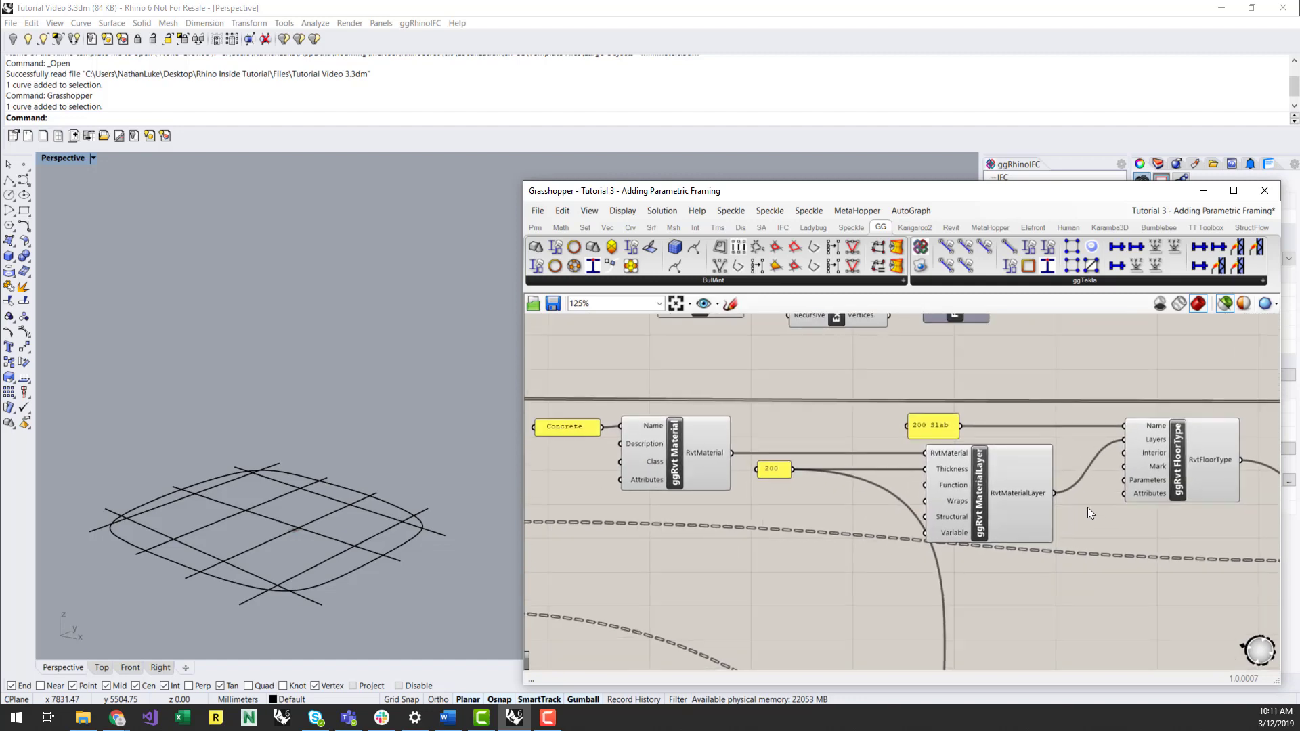
{"action": "left_click", "coordinate": [1177, 474]}
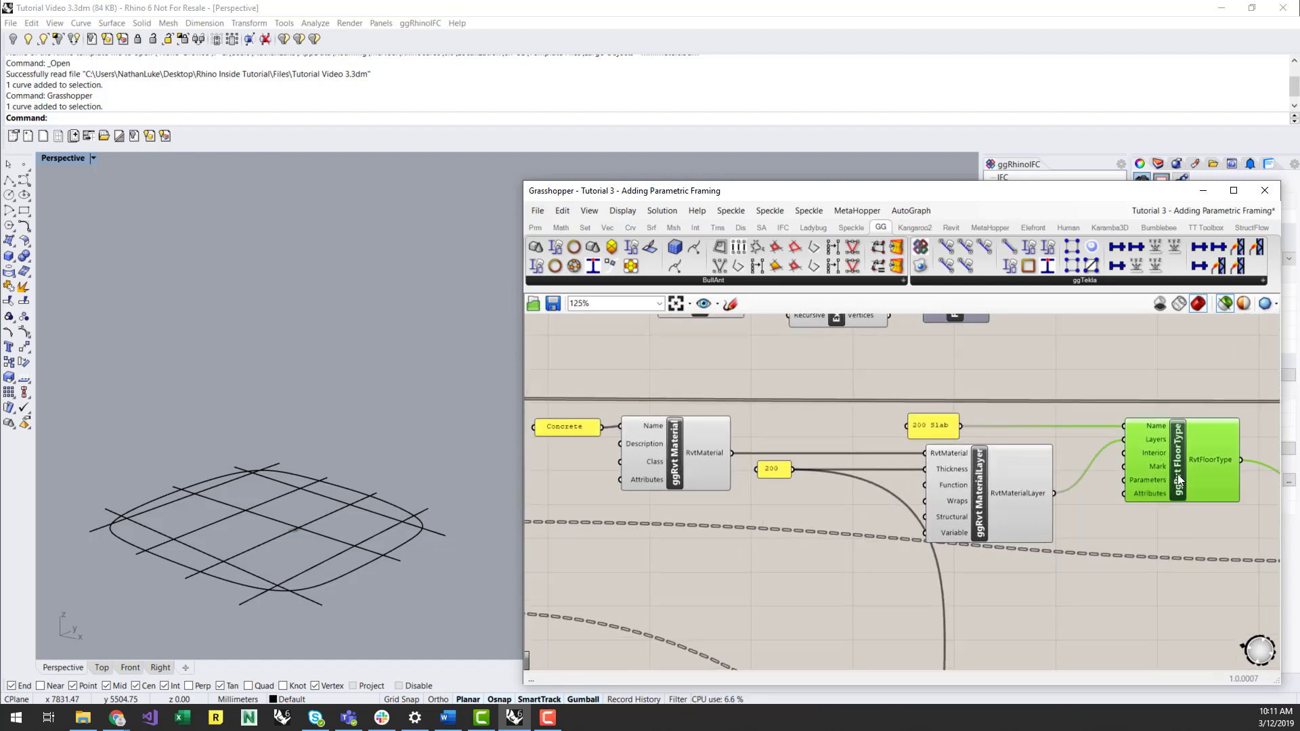
{"action": "left_click", "coordinate": [978, 508]}
{"action": "left_click", "coordinate": [1013, 594]}
Preview the floor slabs generated by the ggRvt Floor component.
{"action": "right_click_drag", "start_coordinate": [1081, 597], "coordinate": [814, 558]}
{"action": "left_click", "coordinate": [1180, 539]}
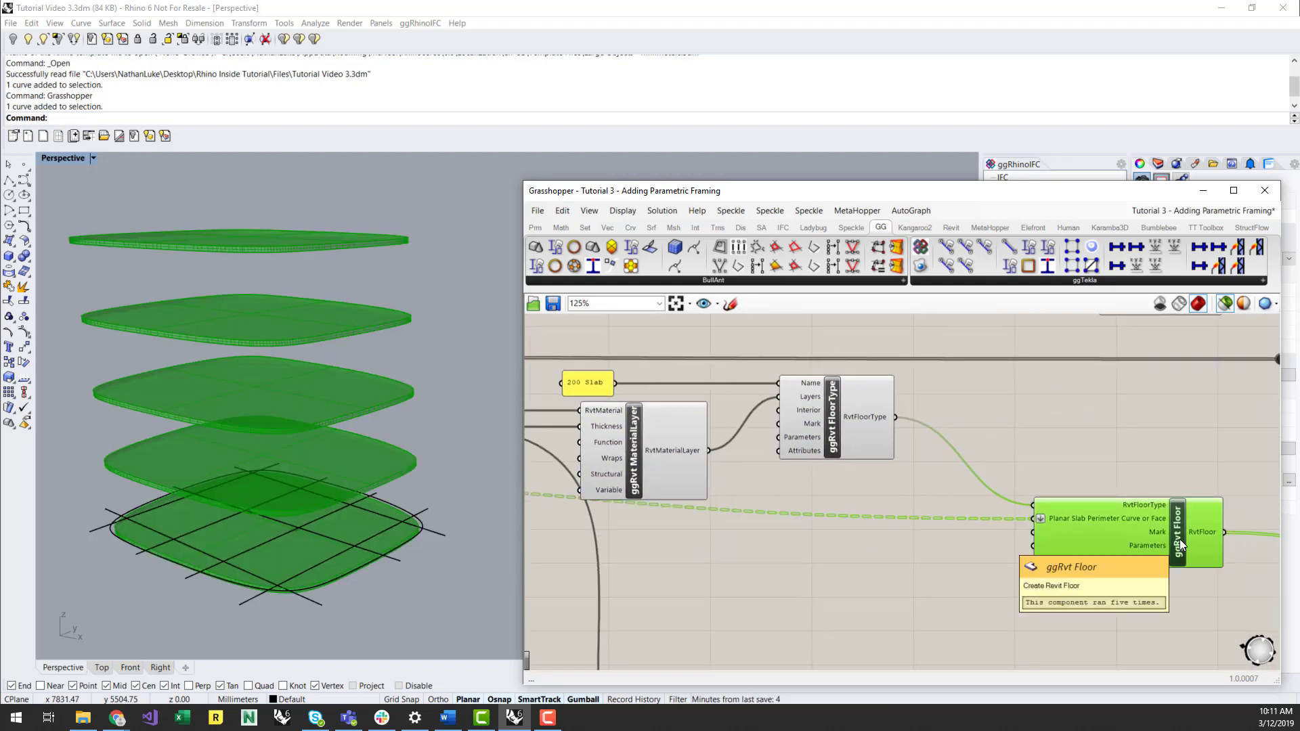
{"action": "scroll", "coordinate": [820, 500], "scroll_direction": "down", "scroll_amount": 4}
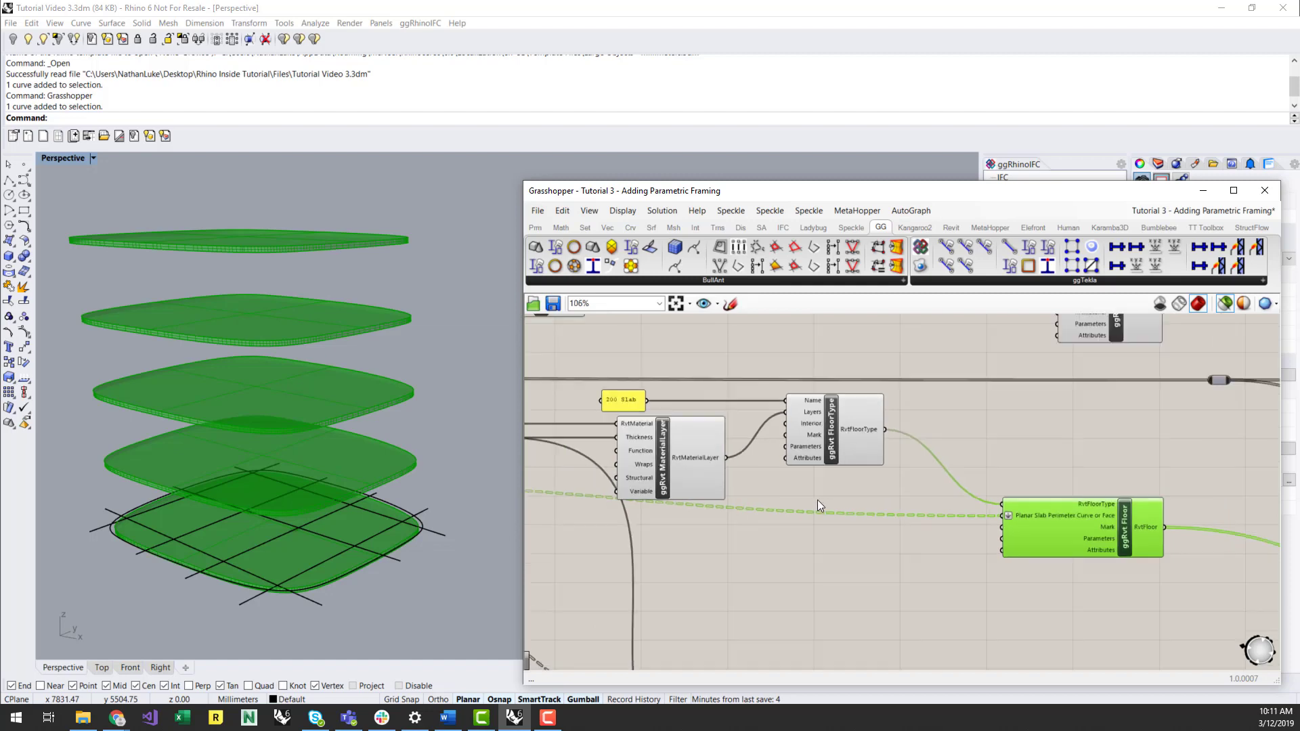
Examine the two ggRvt FramingType components, their catalogue profiles, and the ggRvt Framing components they feed.
{"action": "right_click_drag", "start_coordinate": [1047, 569], "coordinate": [963, 544]}
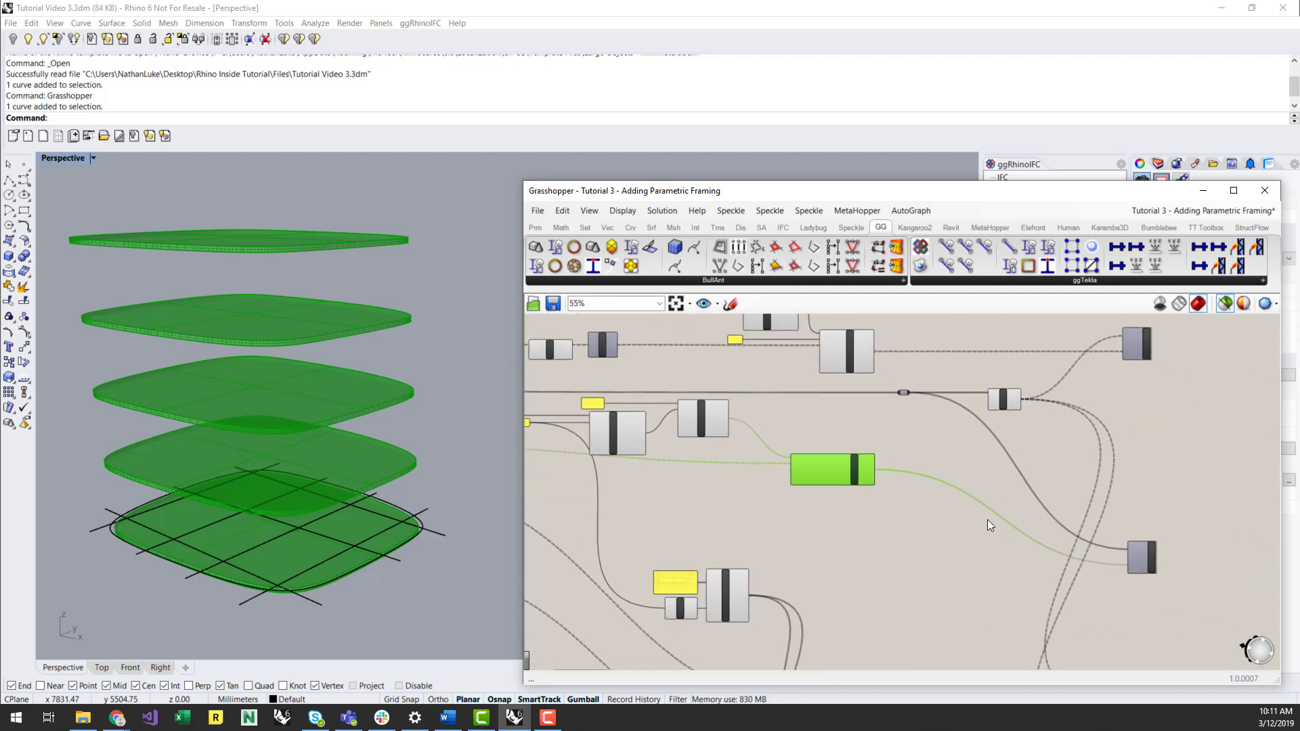
{"action": "right_click_drag", "start_coordinate": [888, 610], "coordinate": [975, 464]}
{"action": "scroll", "coordinate": [997, 498], "scroll_direction": "up", "scroll_amount": 1}
{"action": "scroll", "coordinate": [911, 592], "scroll_direction": "up", "scroll_amount": 3}
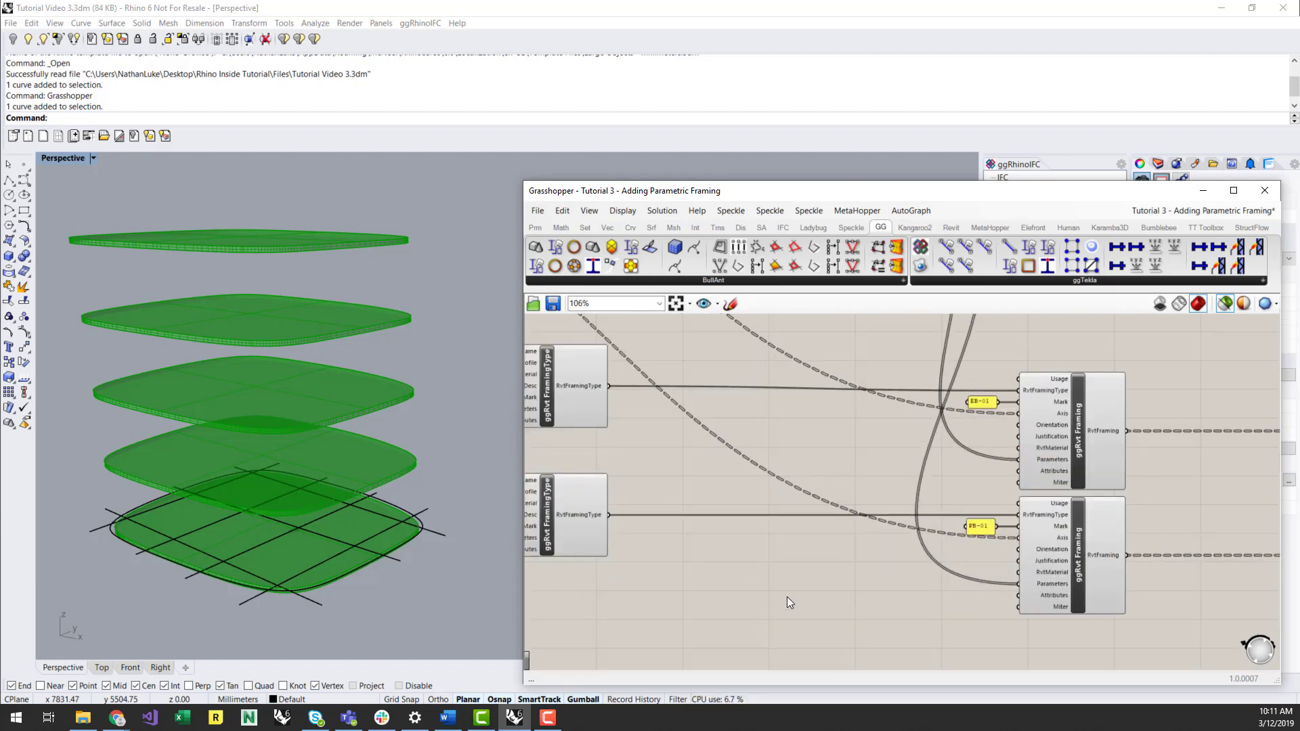
{"action": "scroll", "coordinate": [952, 563], "scroll_direction": "down", "scroll_amount": 2}
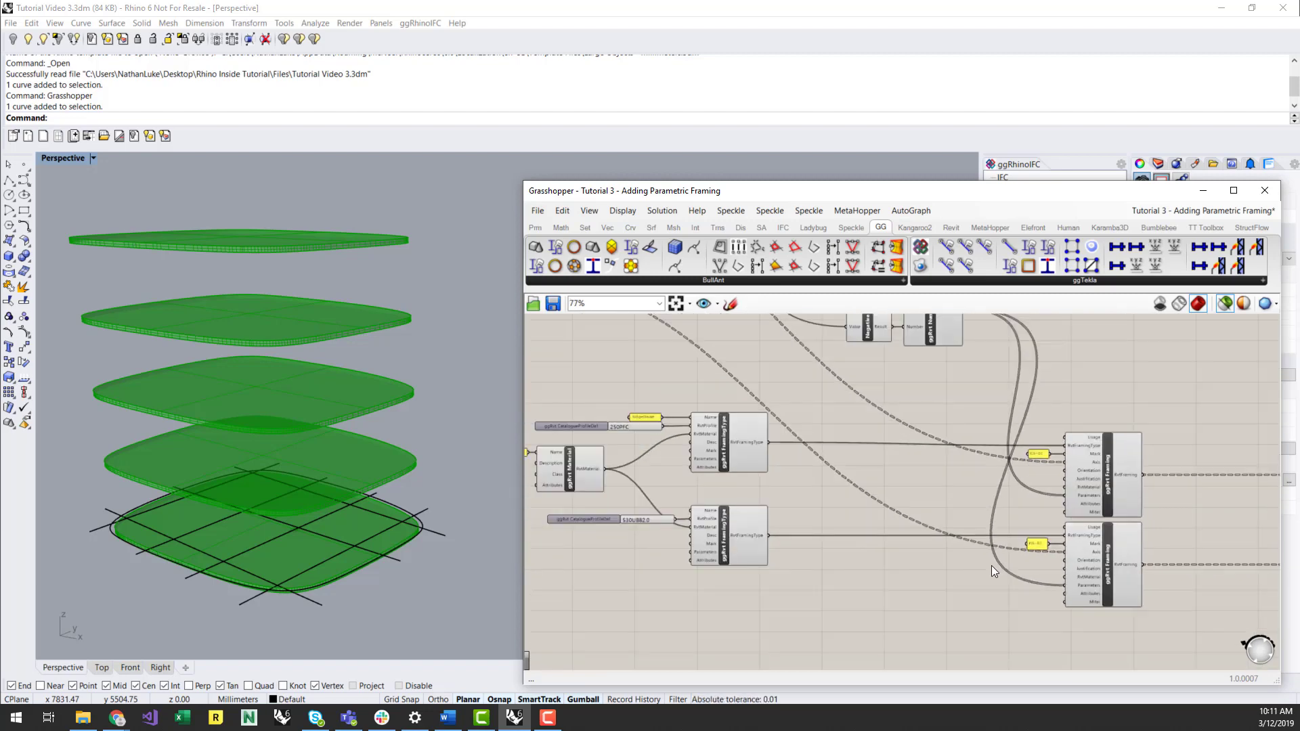
{"action": "right_click_drag", "start_coordinate": [875, 548], "coordinate": [968, 632]}
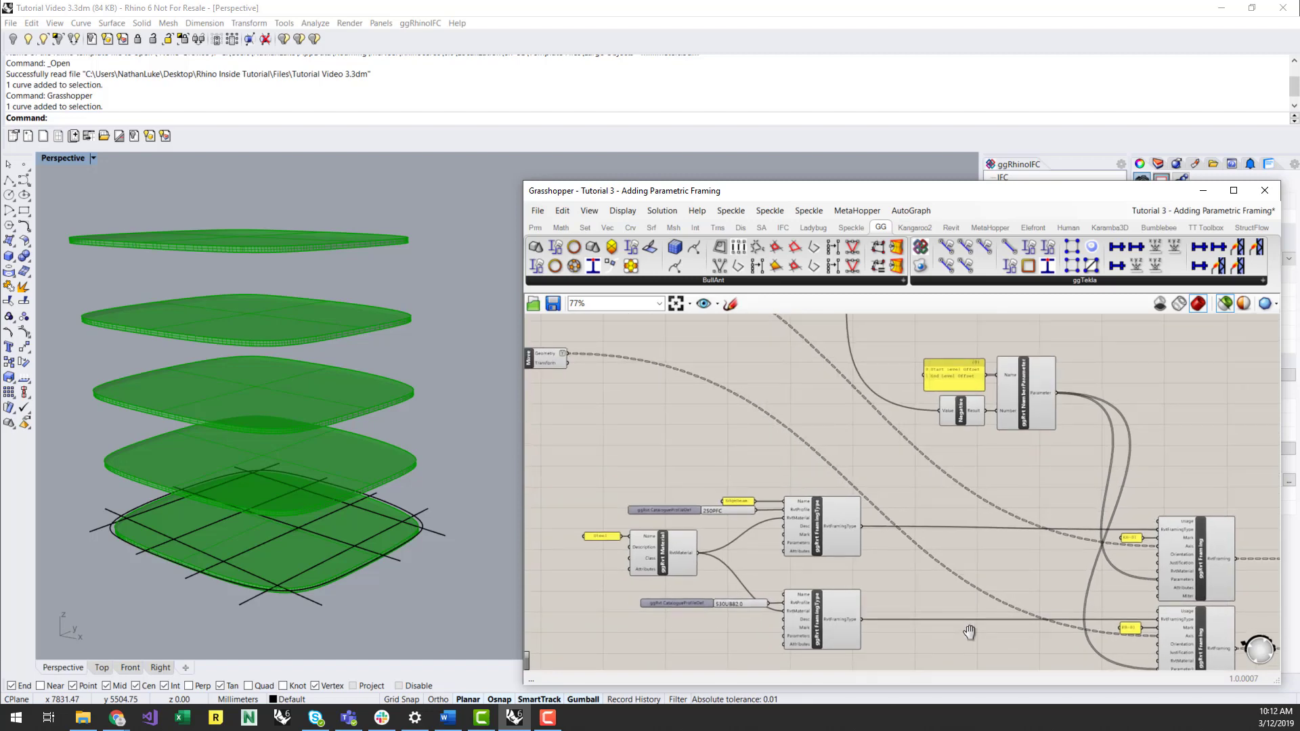
{"action": "scroll", "coordinate": [914, 476], "scroll_direction": "down", "scroll_amount": 1}
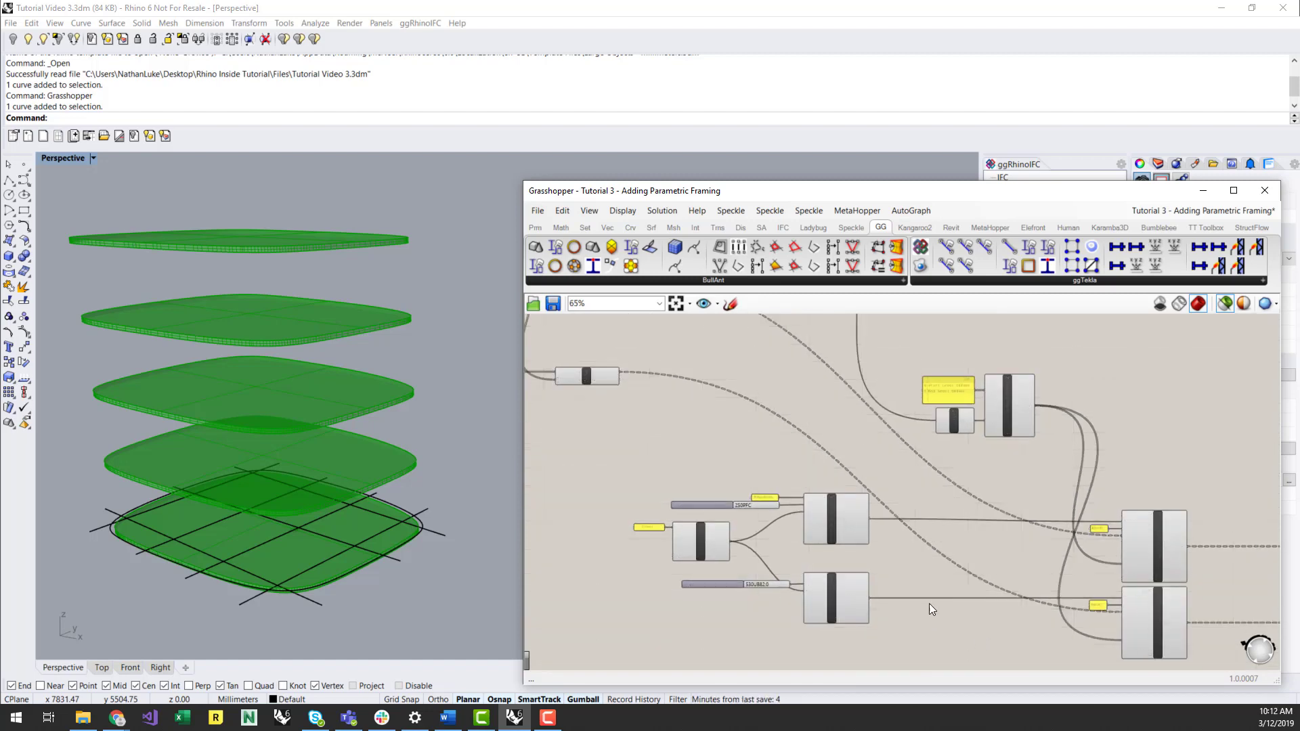
Highlight the 200 slab thickness panel to trace the connections leaving it.
{"action": "right_click_drag", "start_coordinate": [723, 455], "coordinate": [855, 558]}
{"action": "right_click_drag", "start_coordinate": [853, 446], "coordinate": [898, 361]}
{"action": "scroll", "coordinate": [898, 361], "scroll_direction": "up", "scroll_amount": 5}
{"action": "left_click", "coordinate": [890, 441]}
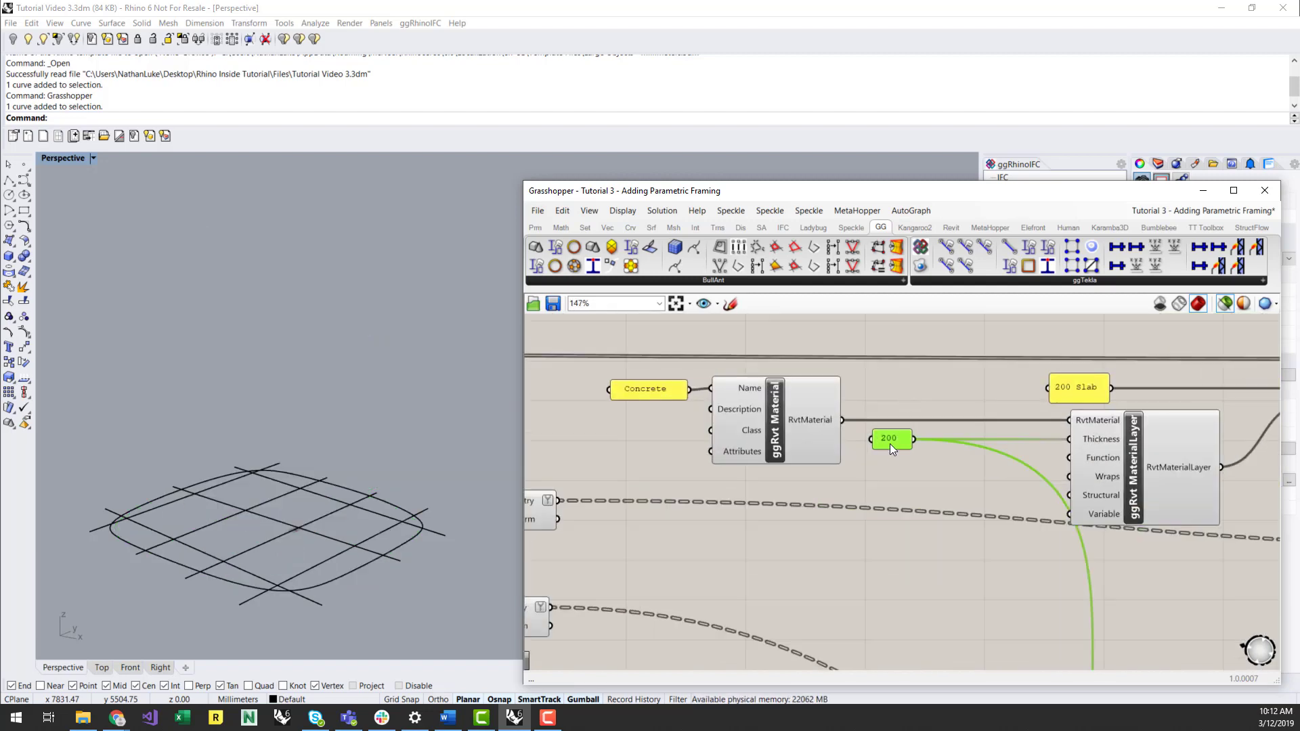
Follow the thickness connection through Negative and inspect the ggRvt NumberParameter for Start Level Offset and End Level Offset.
{"action": "scroll", "coordinate": [883, 383], "scroll_direction": "down", "scroll_amount": 6}
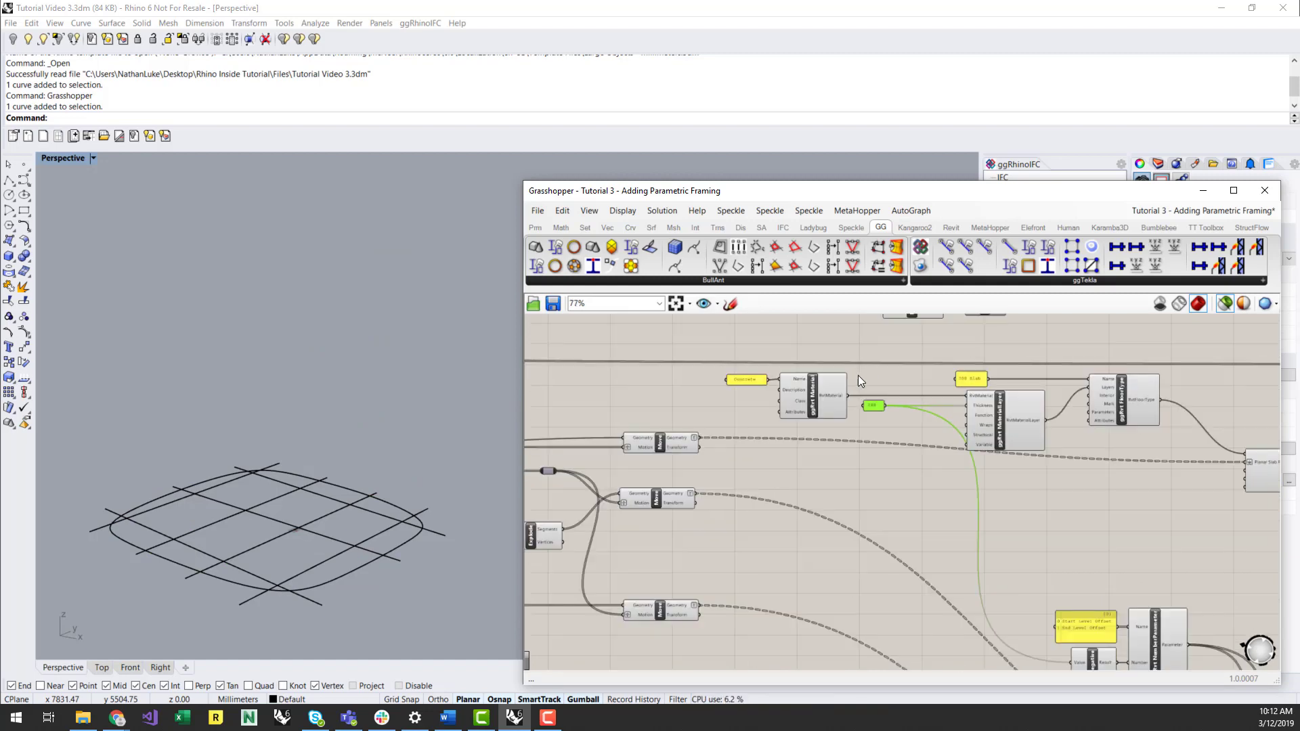
{"action": "scroll", "coordinate": [1048, 521], "scroll_direction": "up", "scroll_amount": 7}
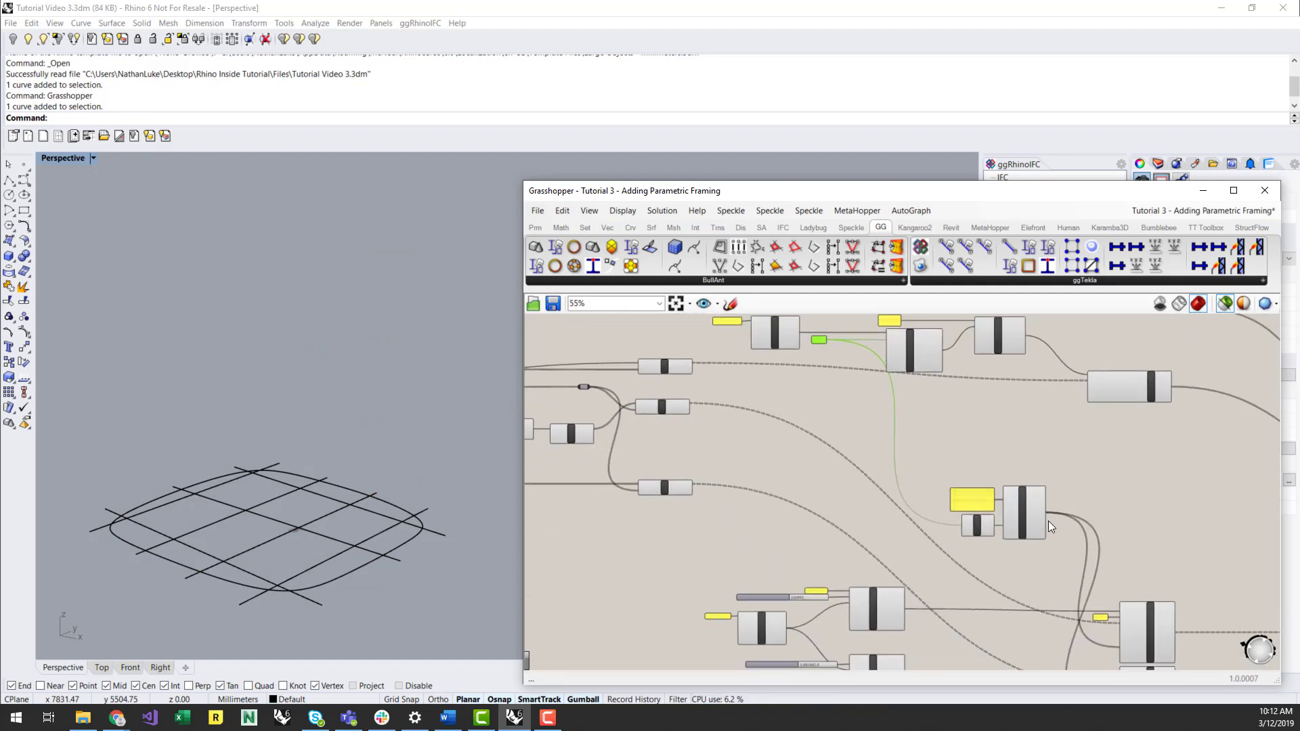
{"action": "left_click", "coordinate": [997, 507]}
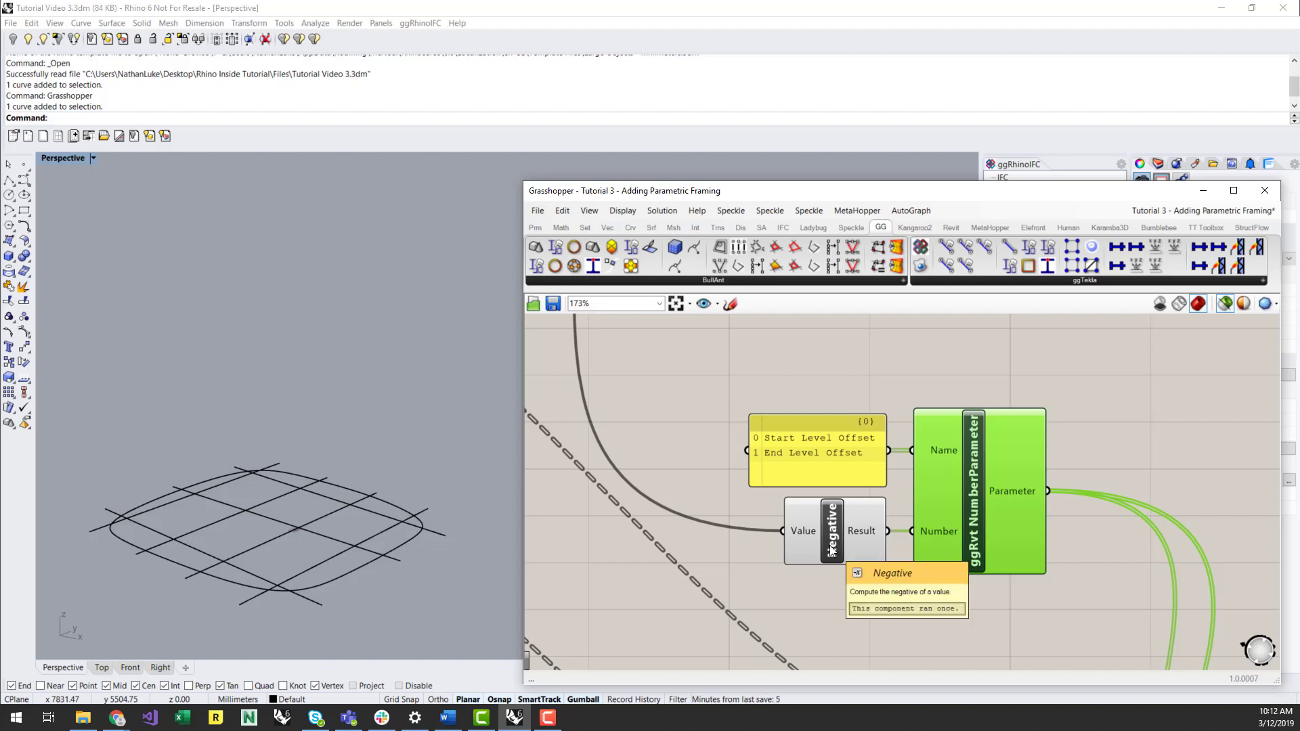
Trace the level offset parameters into the Parameters inputs of both ggRvt Framing components, then clear the selection.
{"action": "scroll", "coordinate": [774, 377], "scroll_direction": "down", "scroll_amount": 5}
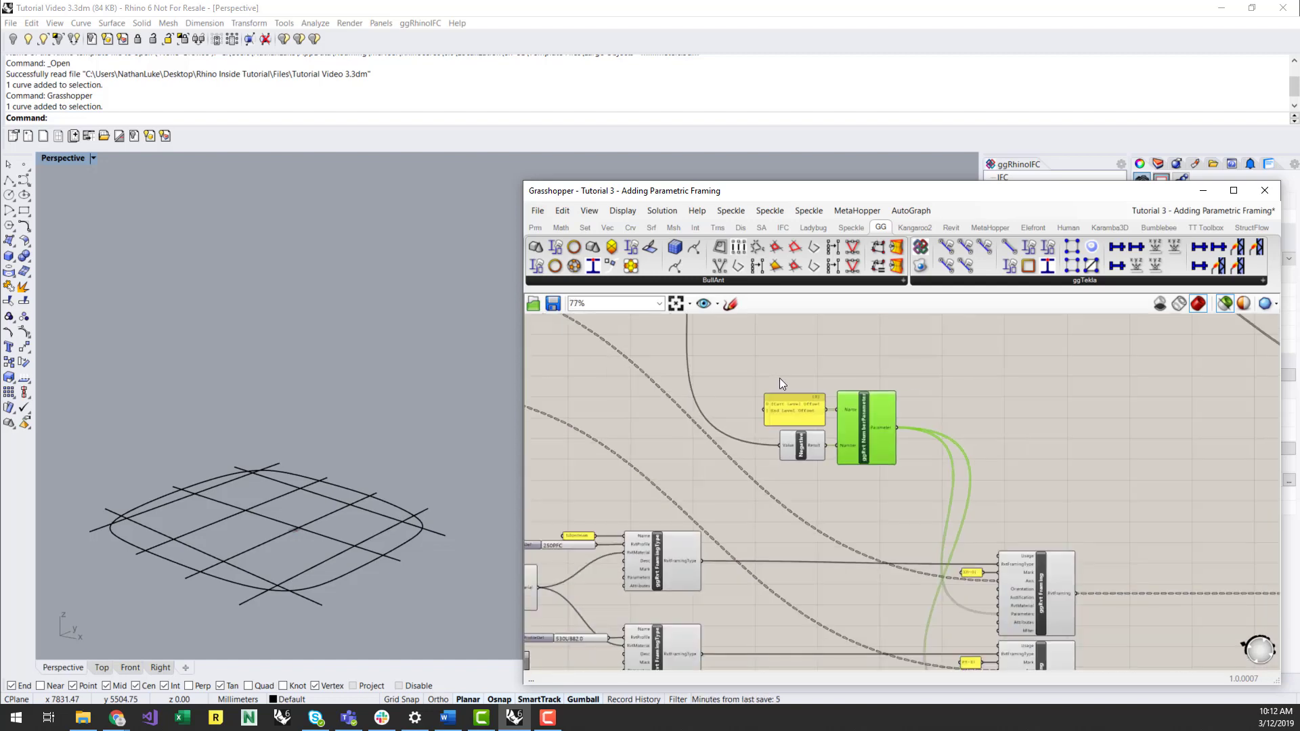
{"action": "right_click_drag", "start_coordinate": [890, 608], "coordinate": [881, 493]}
{"action": "scroll", "coordinate": [1030, 526], "scroll_direction": "up", "scroll_amount": 3}
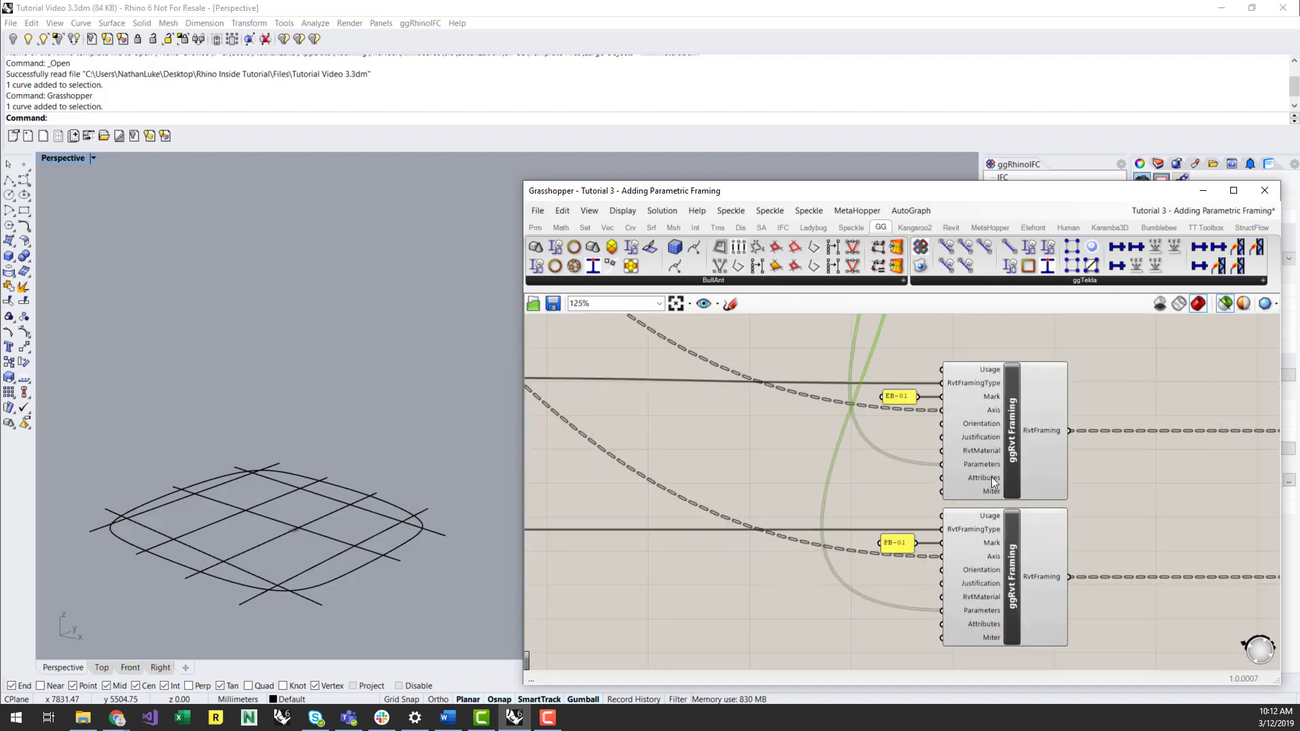
{"action": "mouse_move", "coordinate": [985, 469]}
{"action": "left_click", "coordinate": [1111, 478]}
{"action": "scroll", "coordinate": [752, 567], "scroll_direction": "down", "scroll_amount": 6}
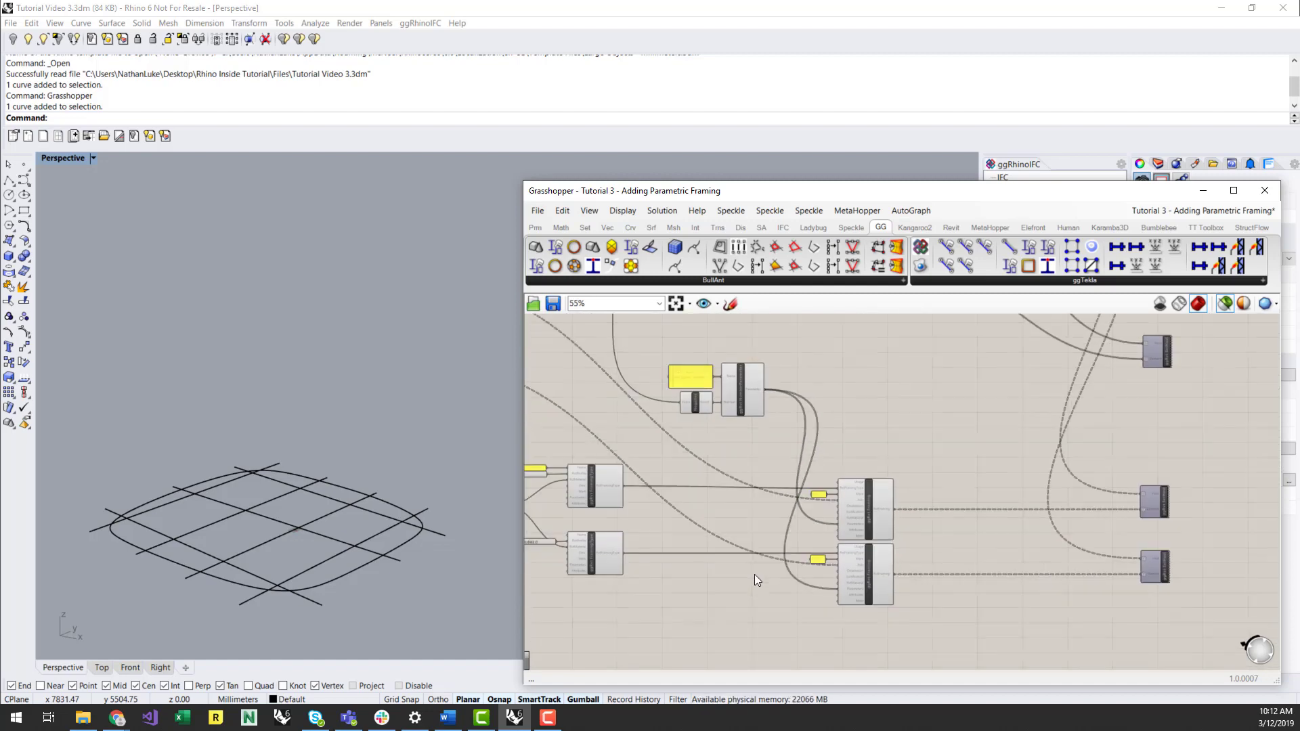
Inspect the ggRvt SetHost component for the columns and the Shift List output that supplies its Host input.
{"action": "right_click_drag", "start_coordinate": [892, 461], "coordinate": [1016, 417]}
{"action": "scroll", "coordinate": [1063, 399], "scroll_direction": "up", "scroll_amount": 4}
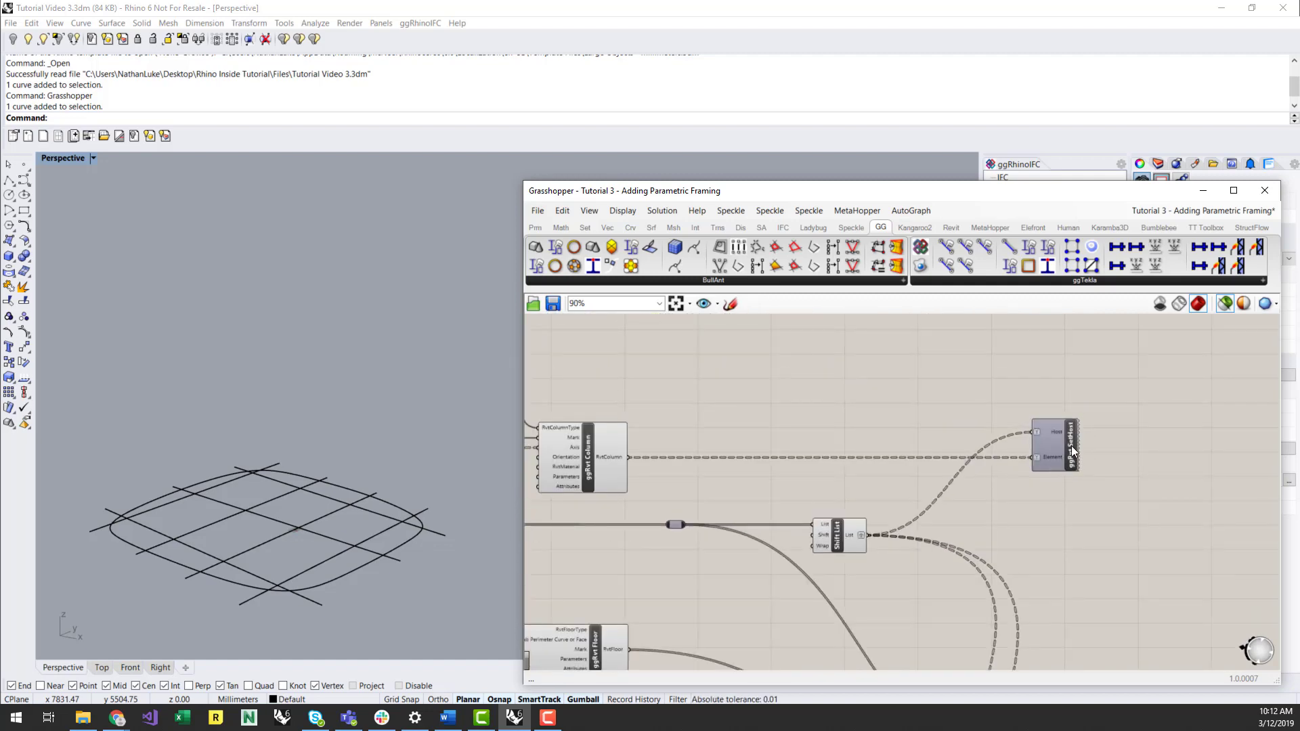
{"action": "left_click", "coordinate": [1072, 451]}
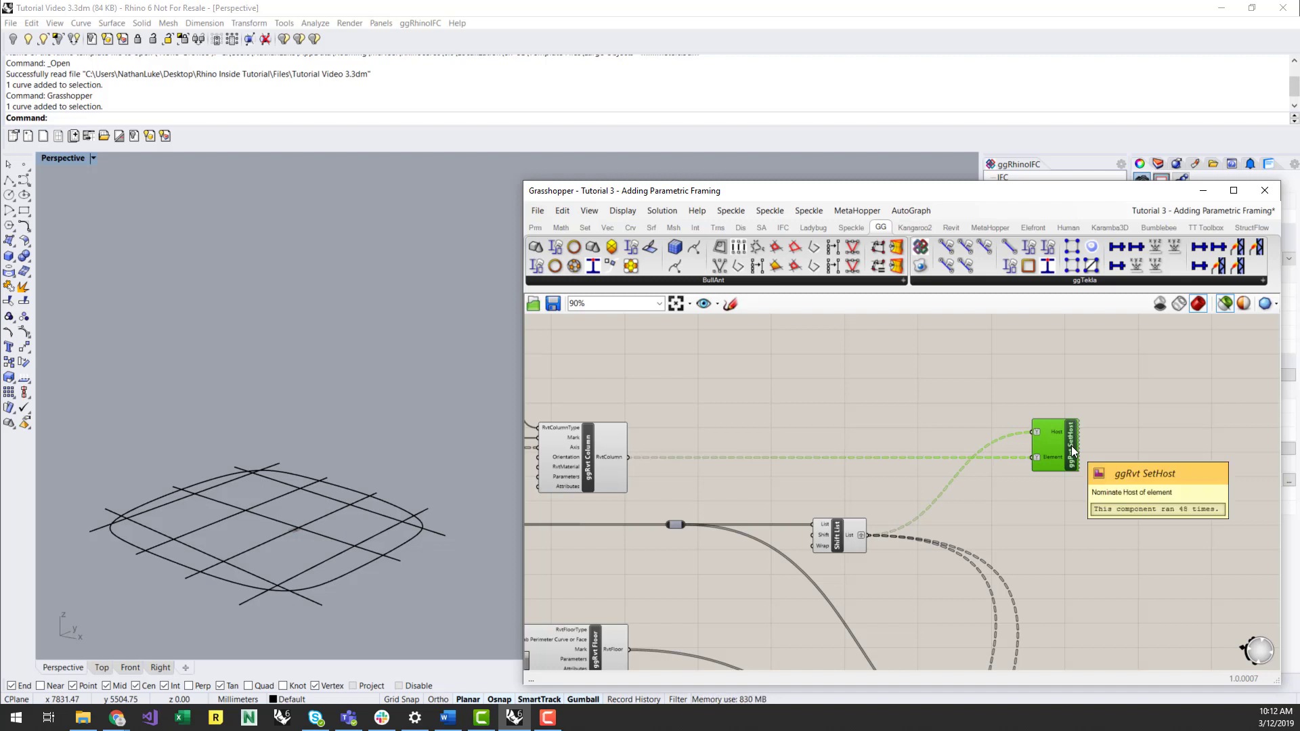
{"action": "scroll", "coordinate": [975, 525], "scroll_direction": "up", "scroll_amount": 2}
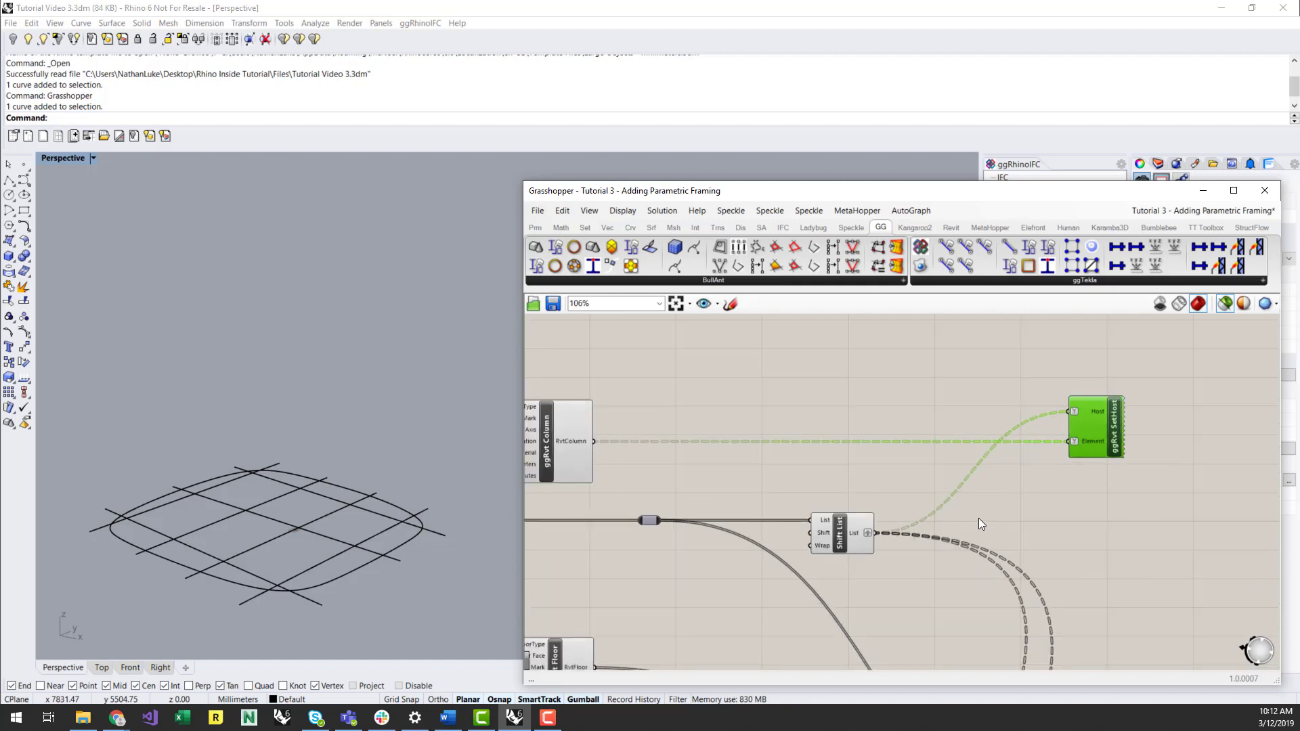
{"action": "mouse_move", "coordinate": [854, 534]}
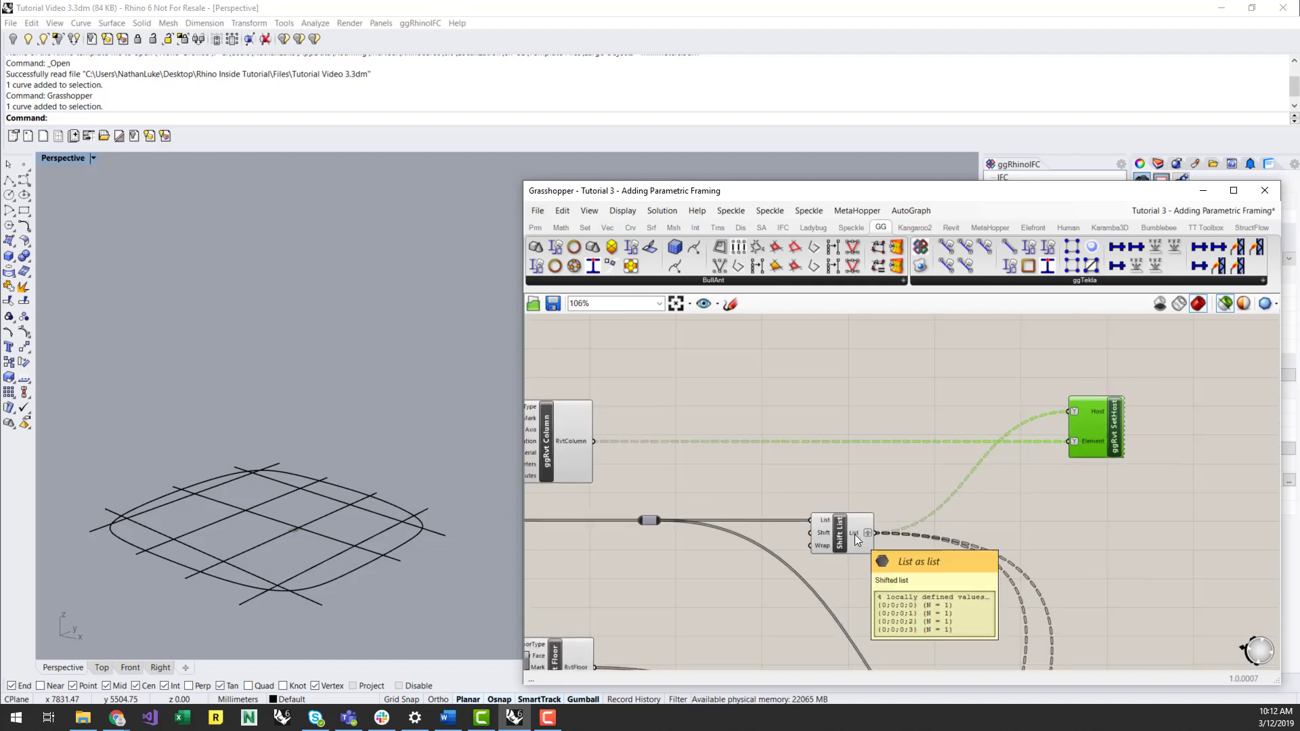
{"action": "scroll", "coordinate": [855, 535], "scroll_direction": "down", "scroll_amount": 5}
{"action": "scroll", "coordinate": [820, 525], "scroll_direction": "up", "scroll_amount": 2}
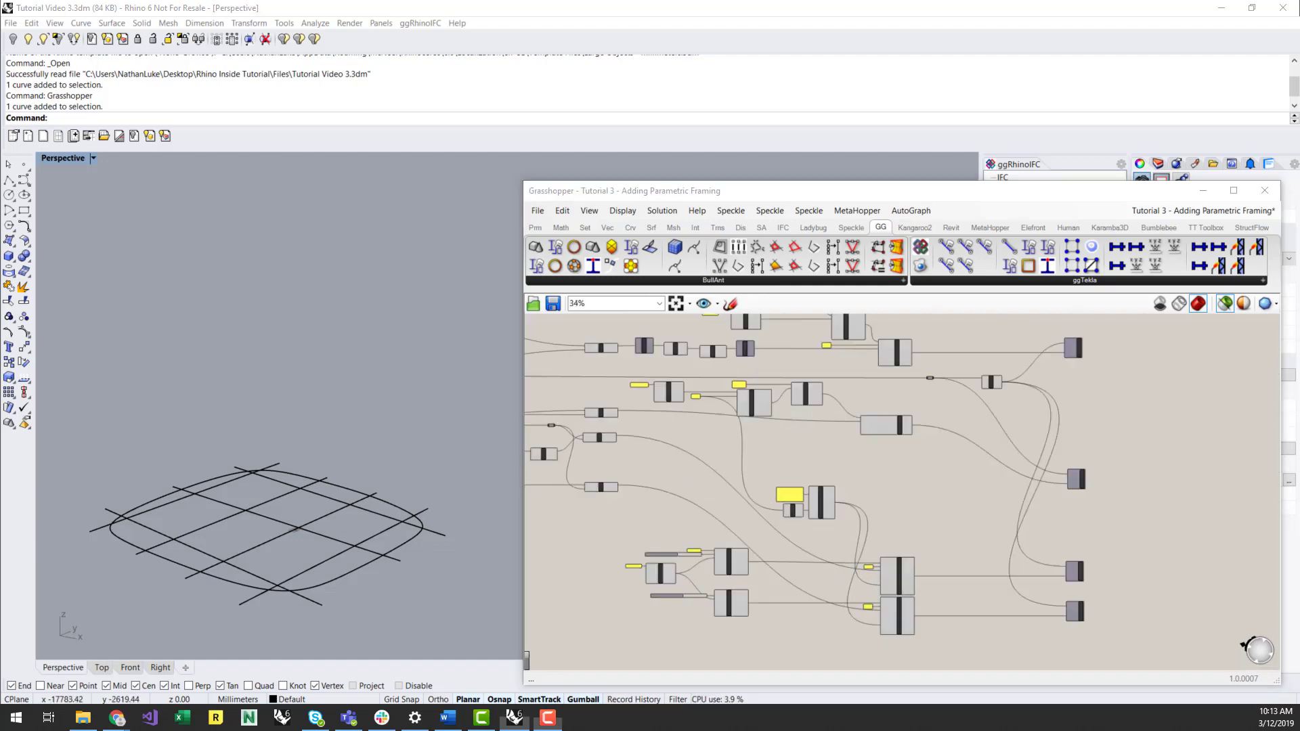
Select the ggRvt Column, ggRvt Floor and both ggRvt Framing components together to preview their combined geometry.
{"action": "left_click", "coordinate": [898, 352]}
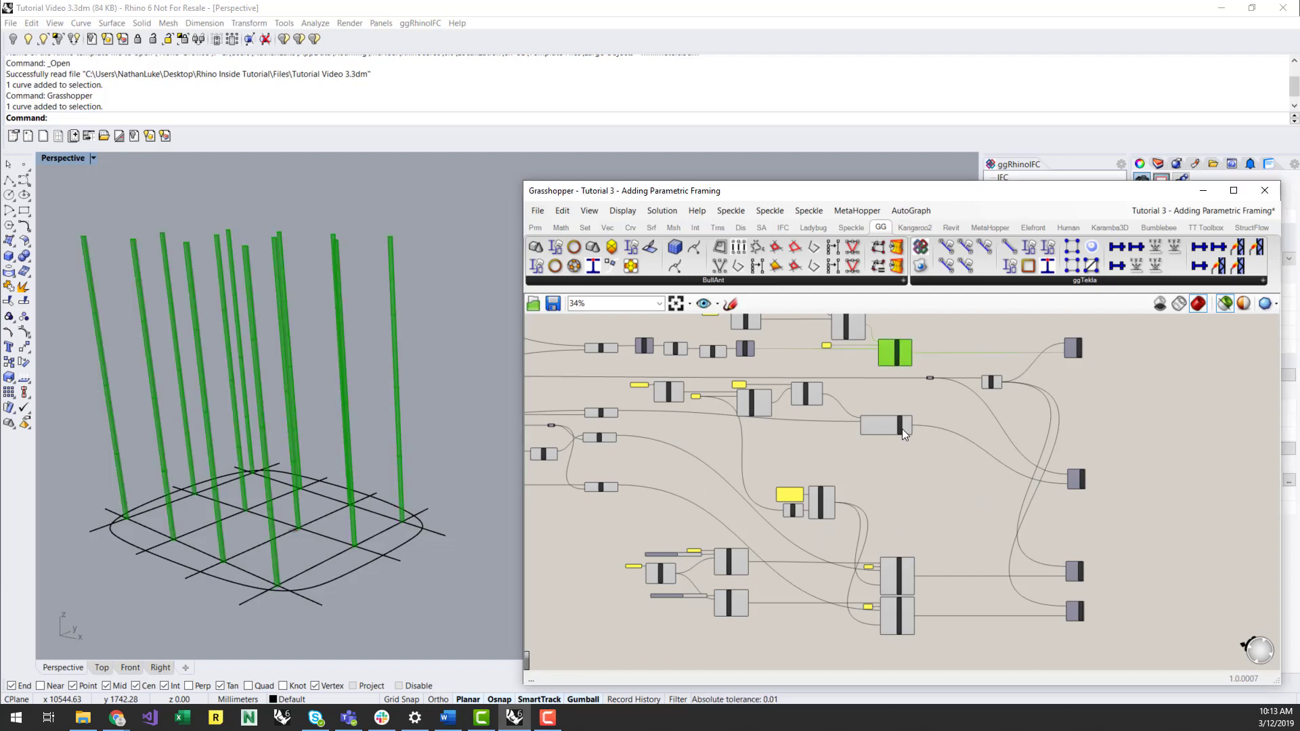
{"action": "left_click", "coordinate": [897, 568], "text": "shift"}
{"action": "left_click", "coordinate": [897, 627], "text": "shift"}
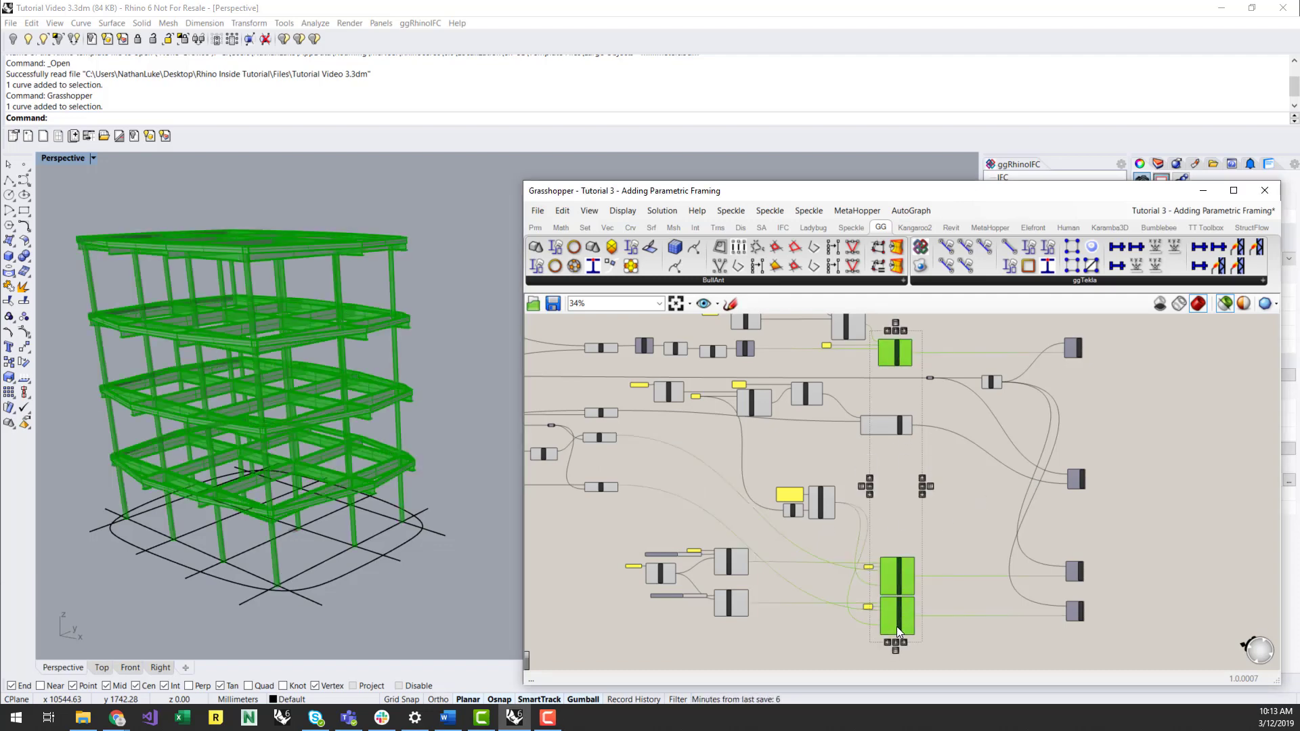
{"action": "left_click", "coordinate": [898, 425], "text": "shift"}
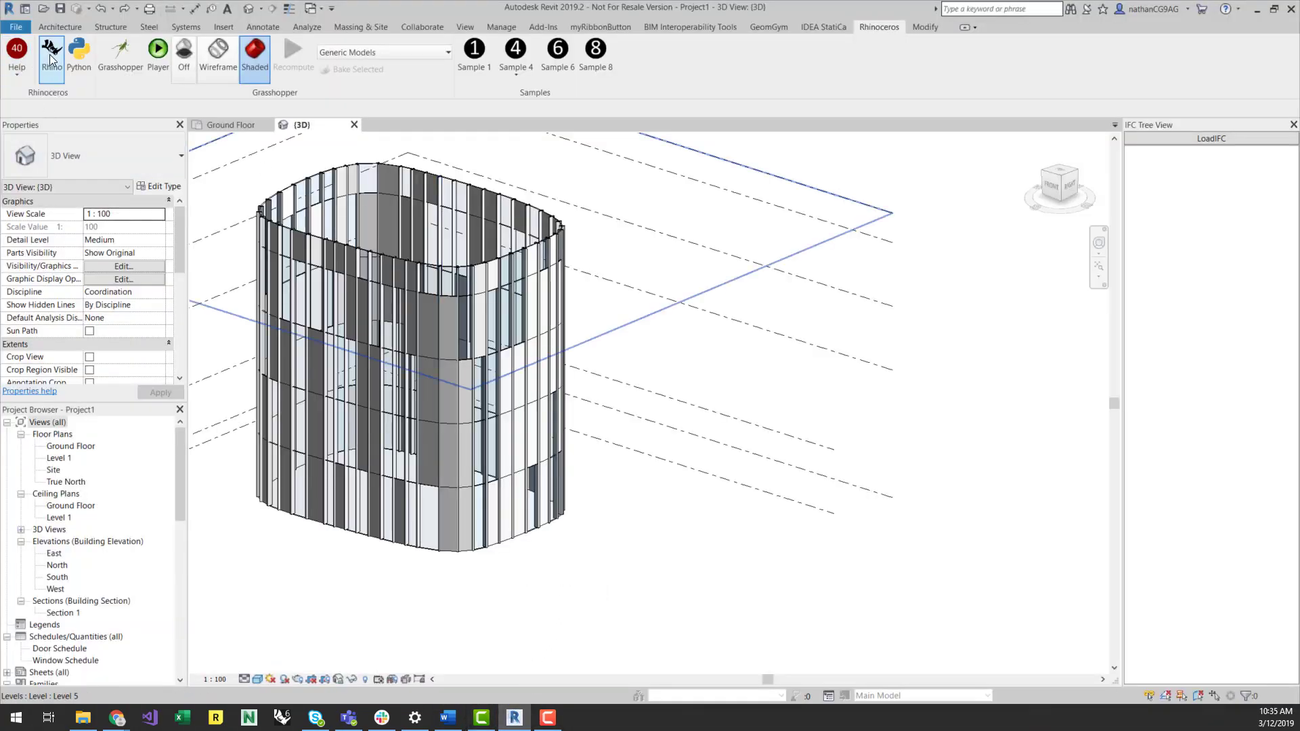
Launch Rhino inside Revit and open the Grasshopper definition Tutorial 3 - Adding Parametric Framing.gh.
{"action": "left_click", "coordinate": [50, 54]}
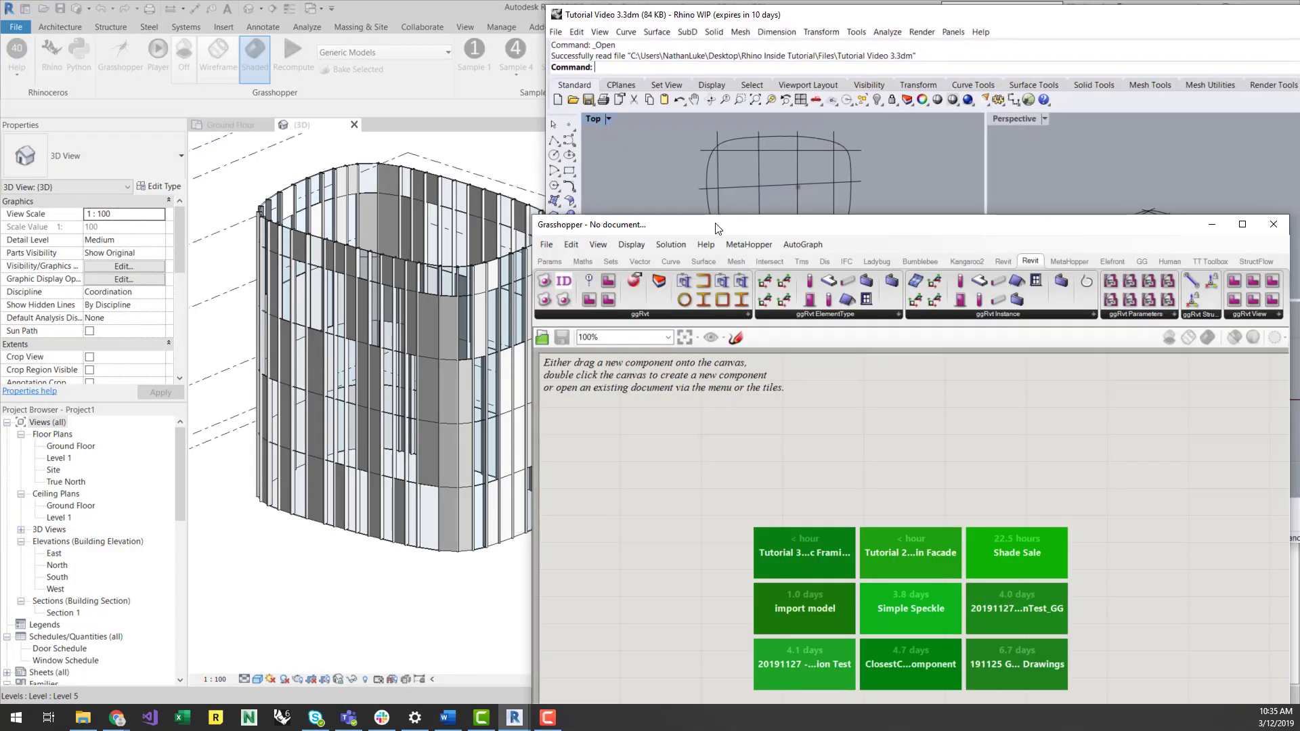
{"action": "left_click_drag", "start_coordinate": [717, 224], "coordinate": [793, 232]}
{"action": "left_click", "coordinate": [608, 250]}
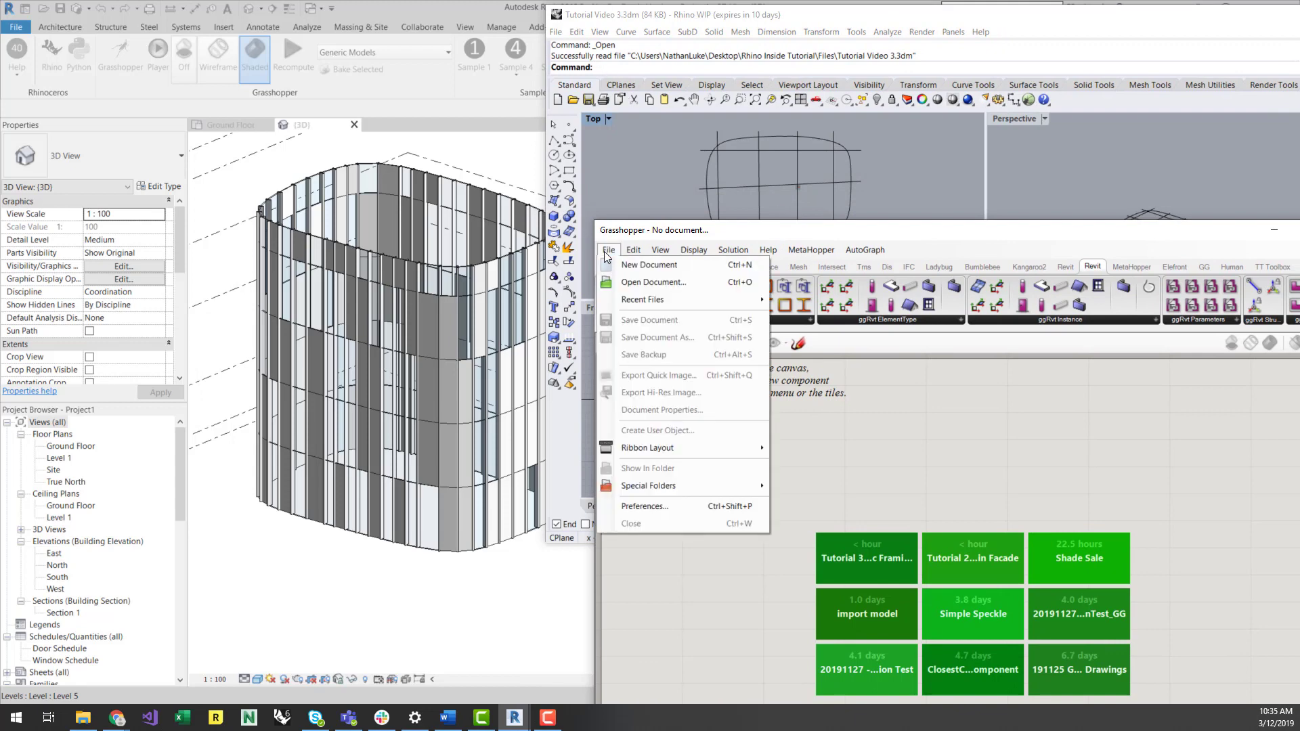
{"action": "left_click", "coordinate": [652, 280]}
{"action": "left_click", "coordinate": [772, 336]}
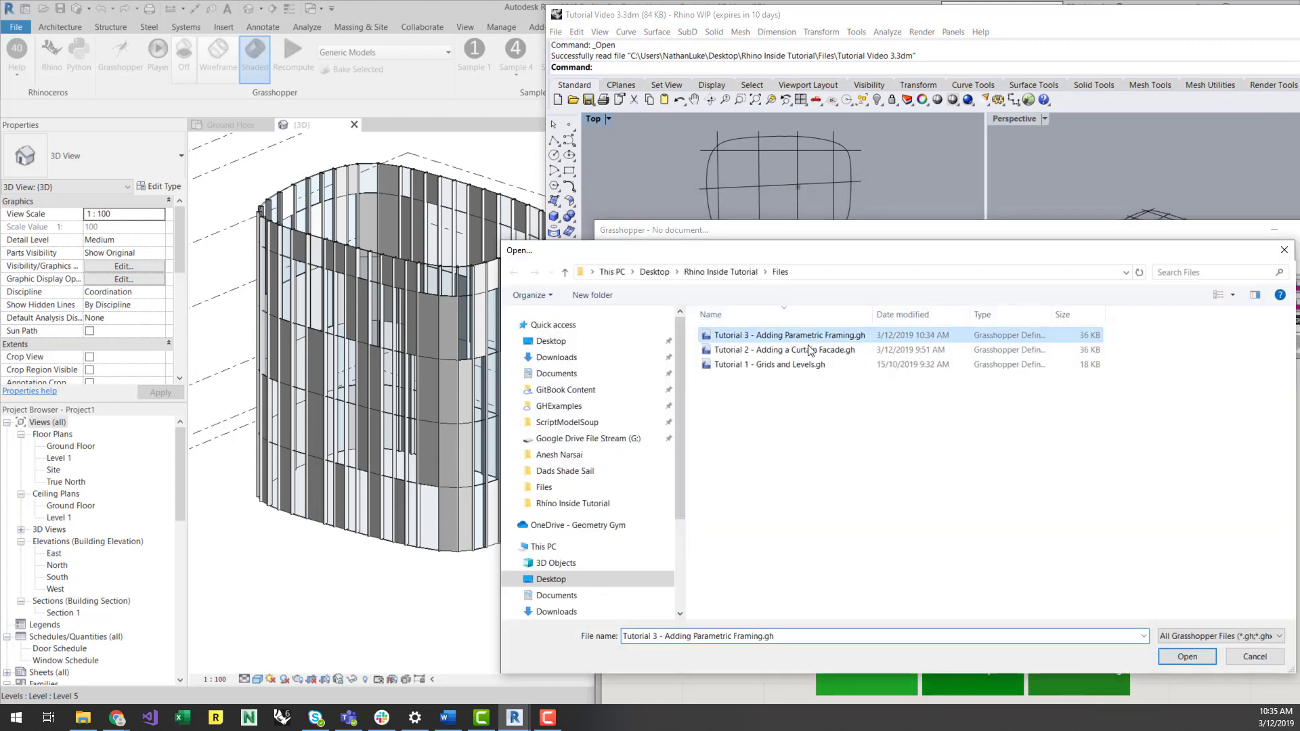
{"action": "left_click", "coordinate": [1187, 657]}
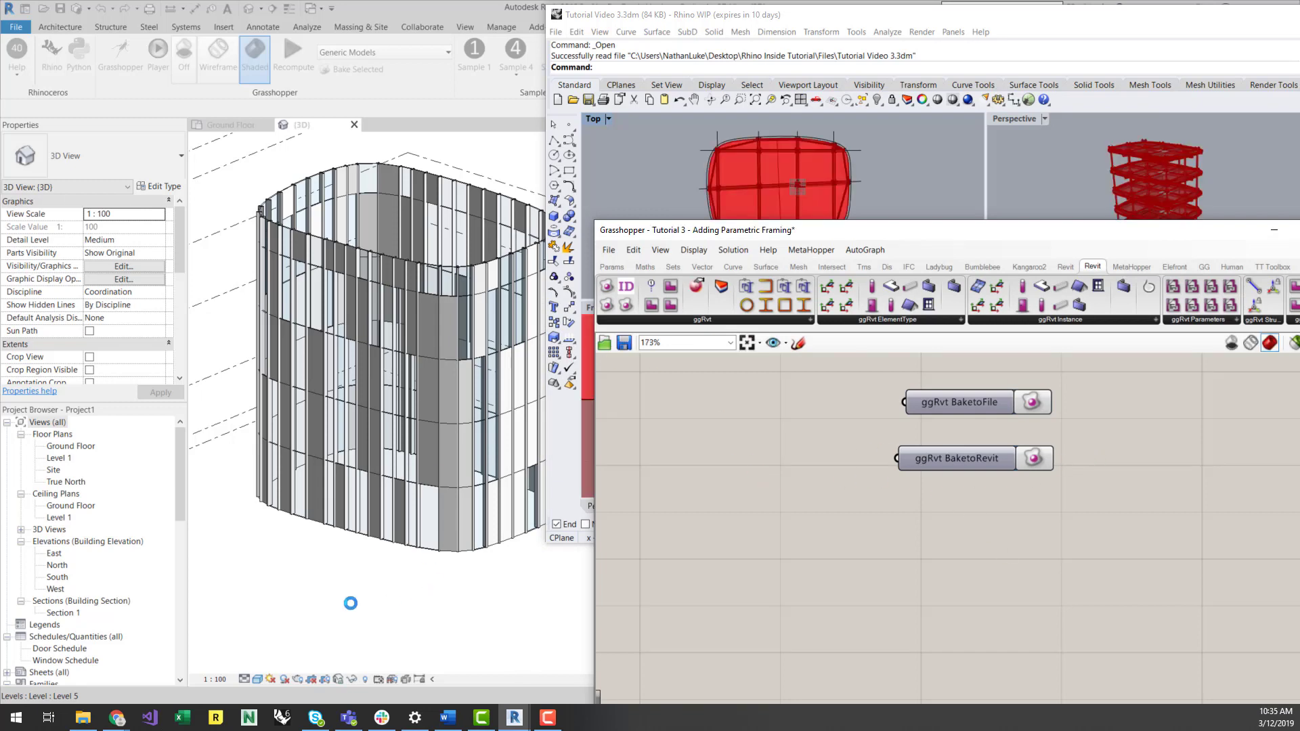
Switch to Revit and hide the existing facade in the 3D view.
{"action": "left_click", "coordinate": [256, 551]}
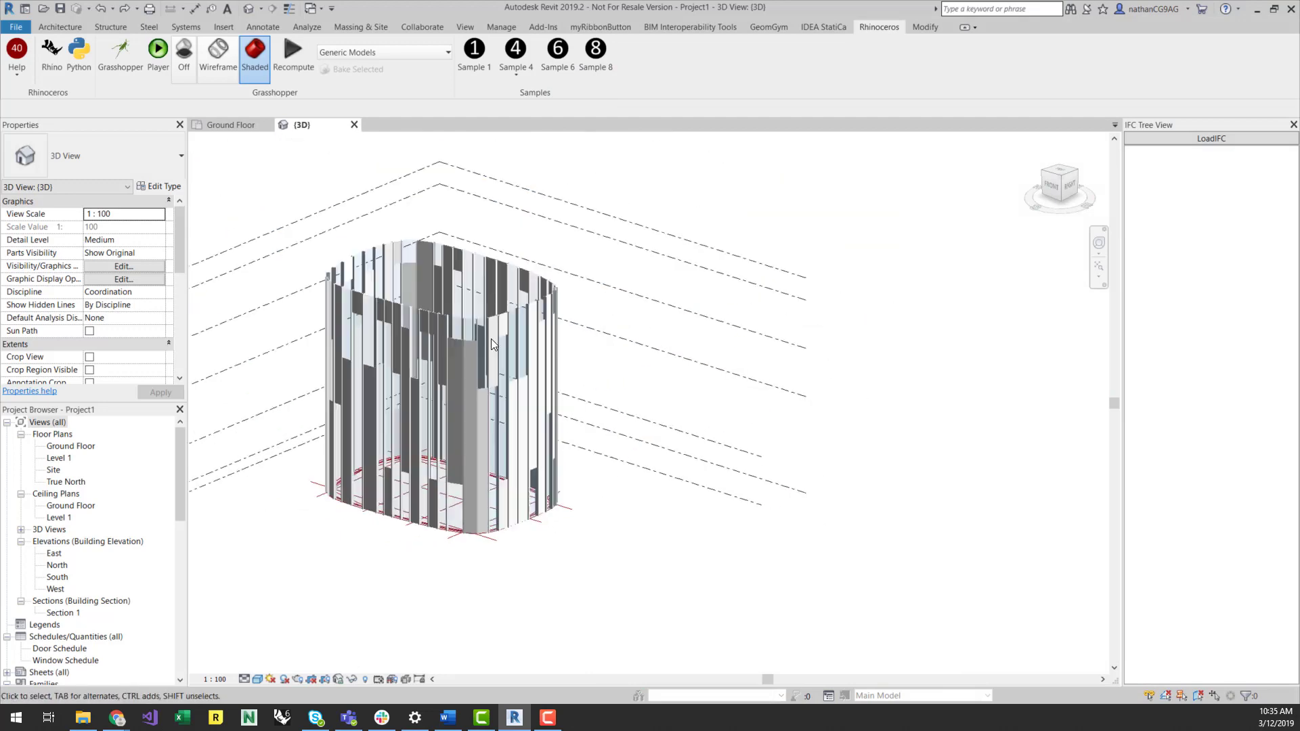
{"action": "left_click_drag", "start_coordinate": [294, 185], "coordinate": [603, 563]}
{"action": "right_click", "coordinate": [603, 563]}
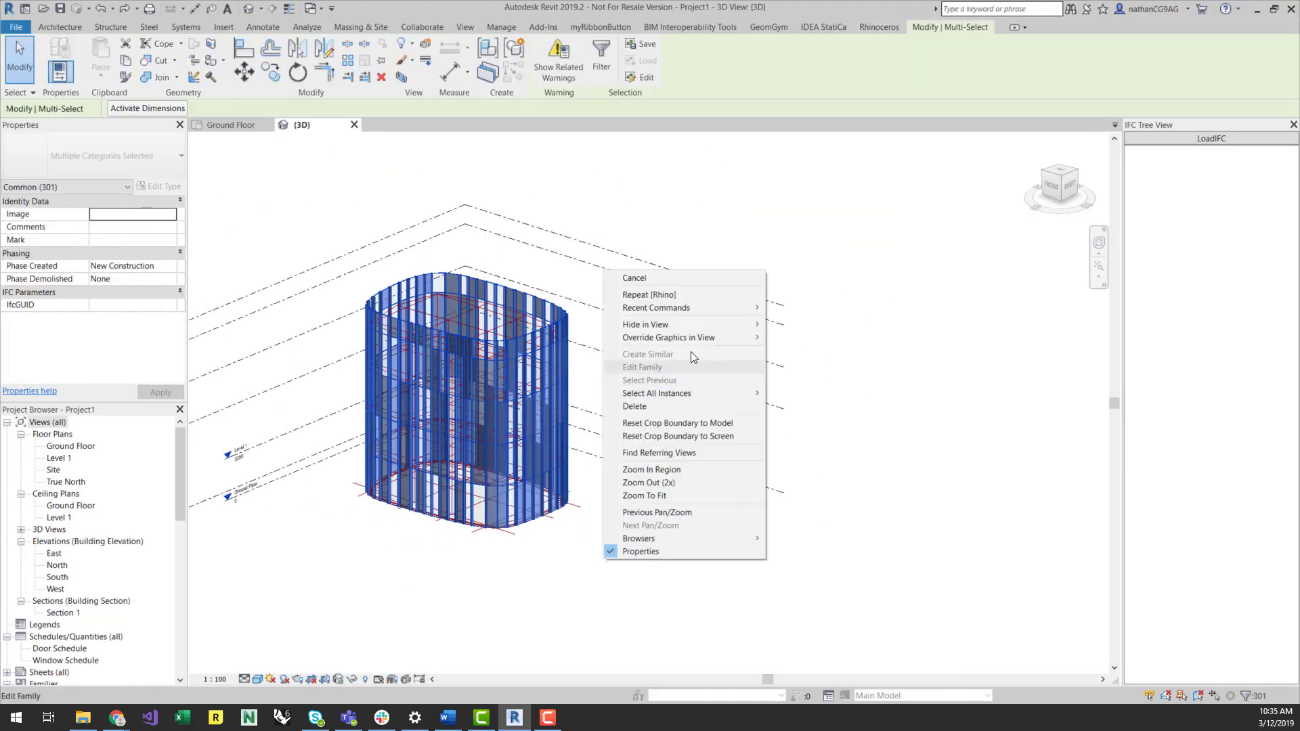
{"action": "mouse_move", "coordinate": [698, 325]}
{"action": "left_click", "coordinate": [802, 326]}
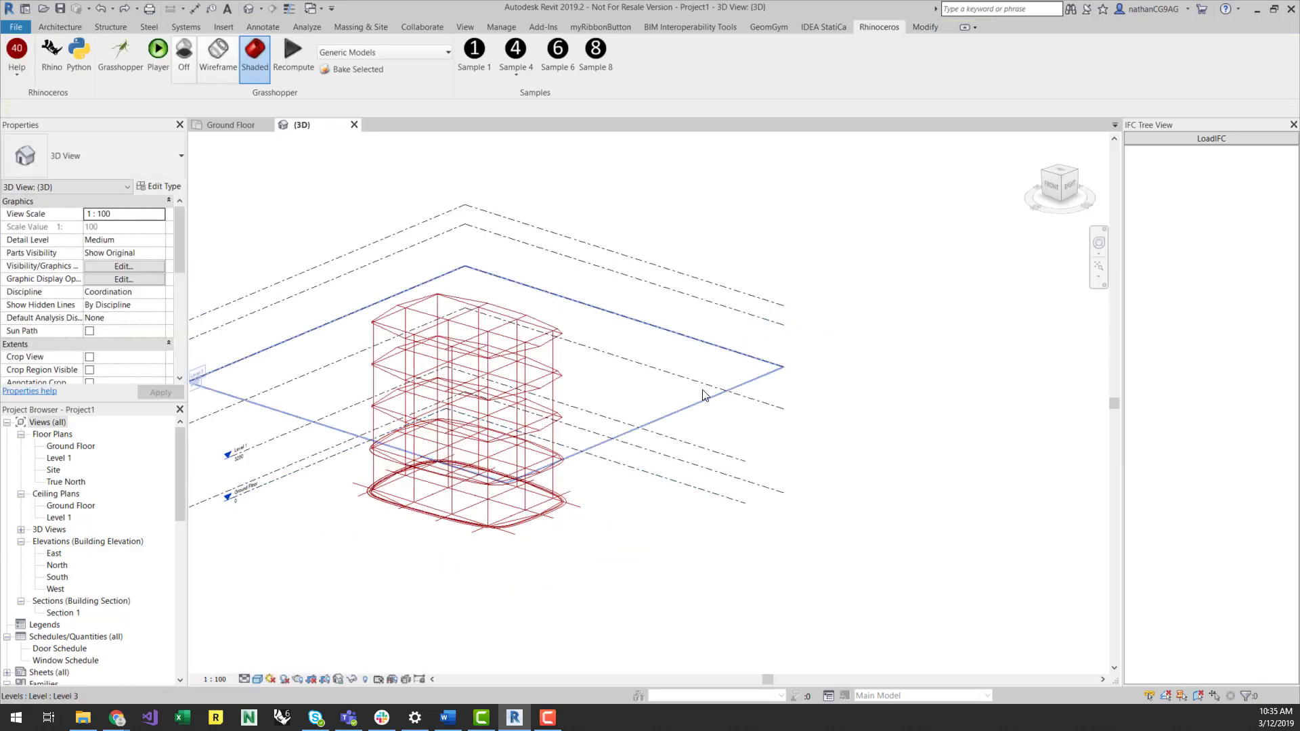
Bake the Grasshopper columns, slabs and framing into the project with ggRvt BaketoRevit, and go back to the Revit 3D view.
{"action": "scroll", "coordinate": [460, 403], "scroll_direction": "up", "scroll_amount": 3}
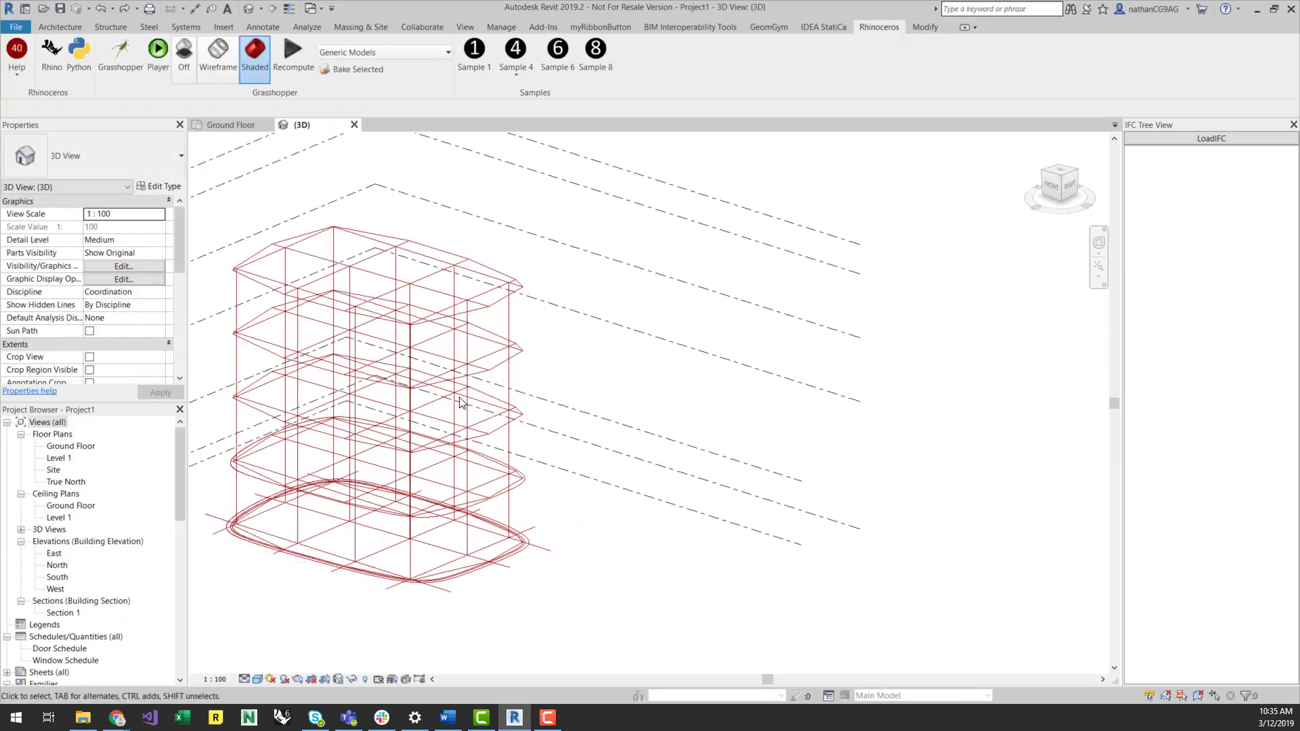
{"action": "left_click", "coordinate": [110, 67]}
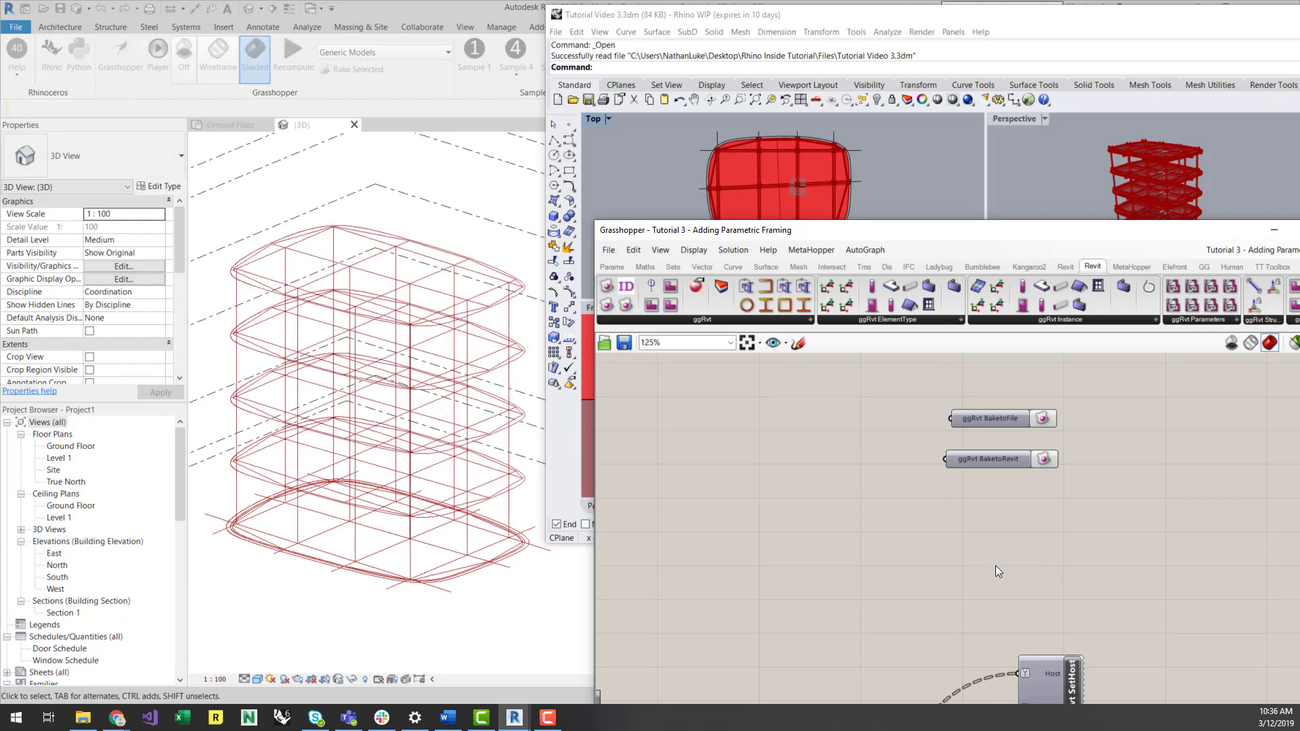
{"action": "left_click", "coordinate": [1047, 465]}
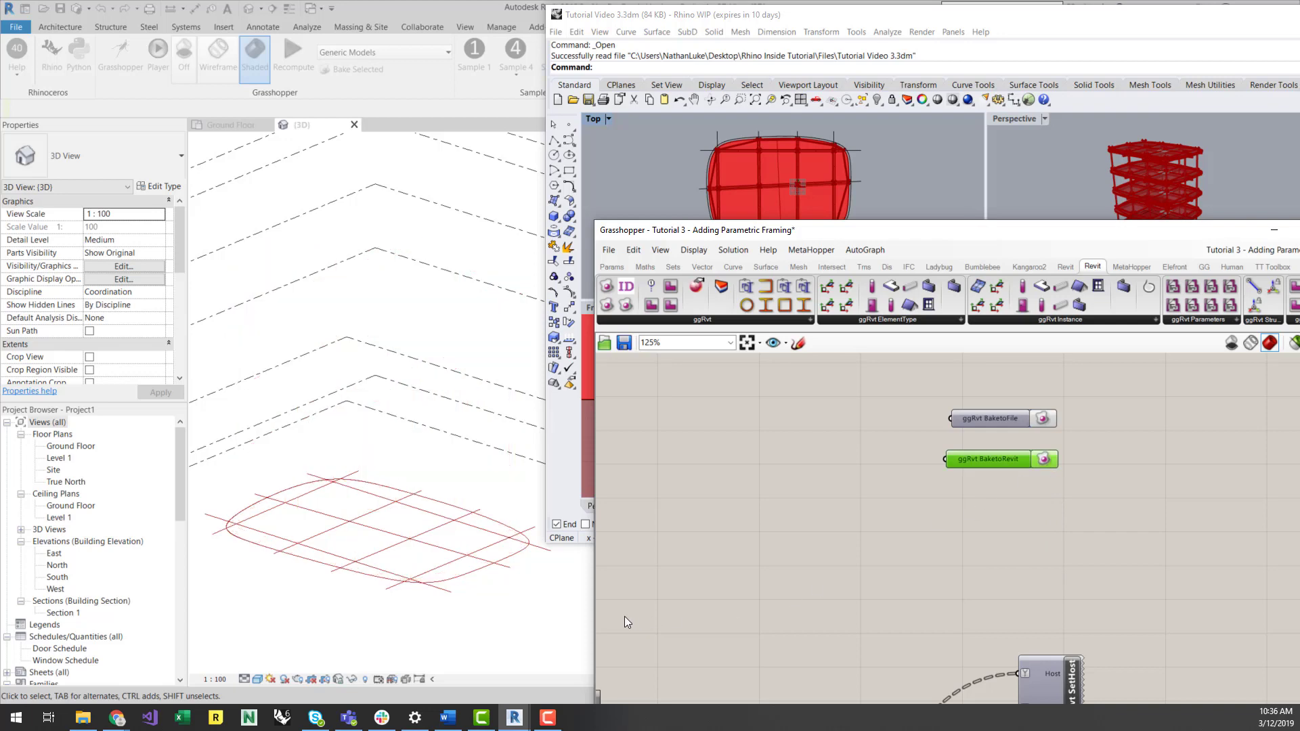
{"action": "left_click", "coordinate": [520, 618]}
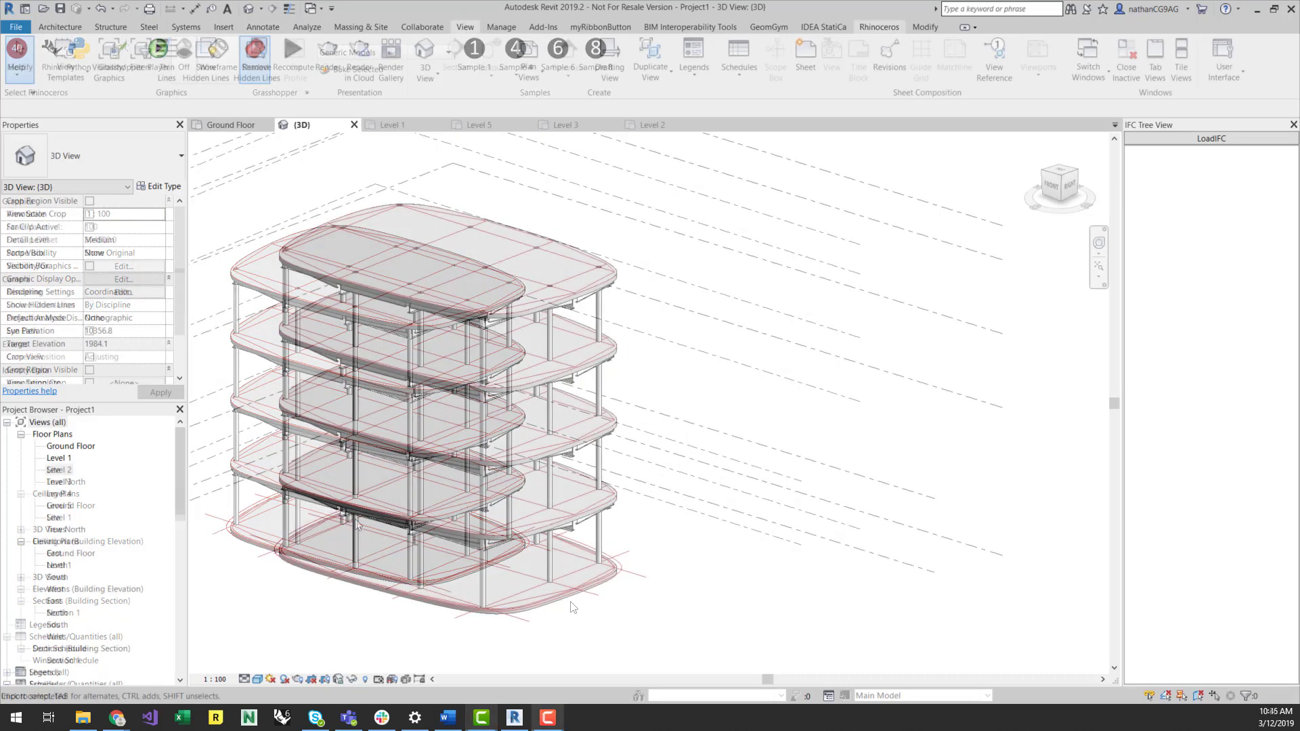
Examine the steel edge framing beneath the slabs by selecting a 250PFC beam, without modifying the beam.
{"action": "scroll", "coordinate": [447, 466], "scroll_direction": "up", "scroll_amount": 5}
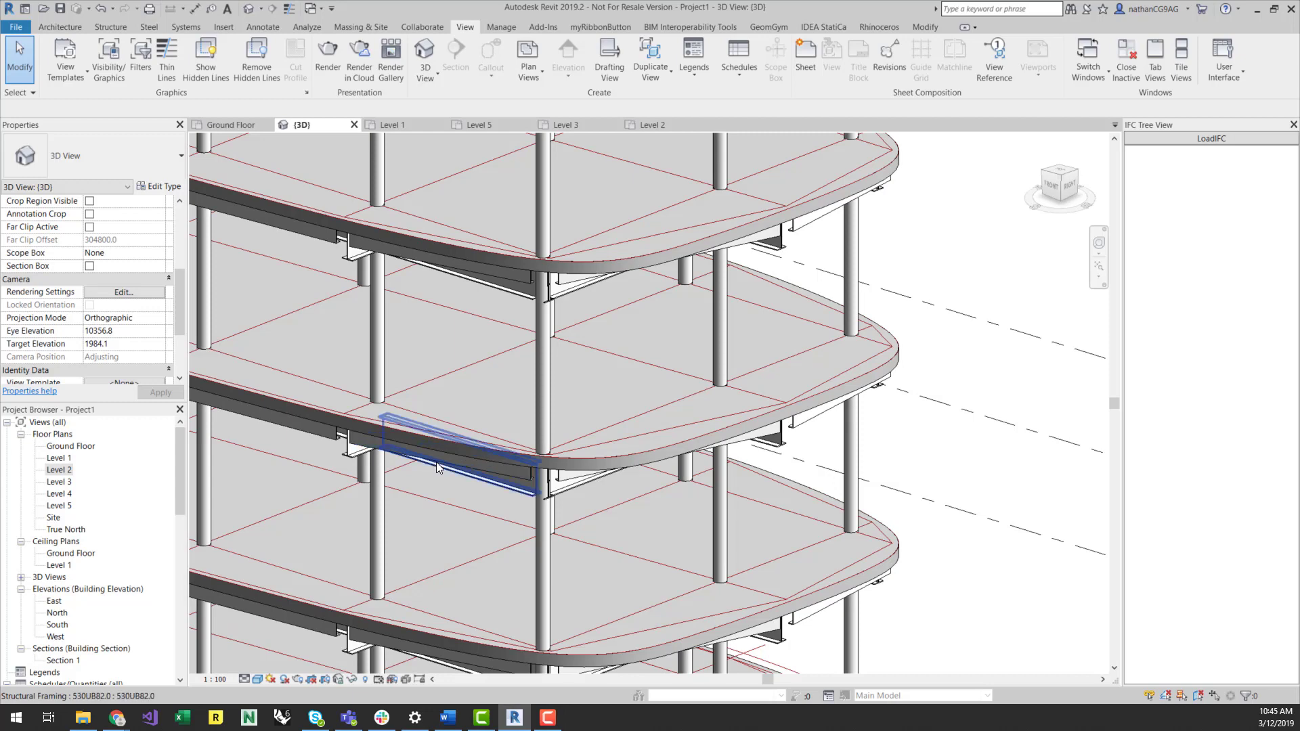
{"action": "left_click", "coordinate": [437, 467]}
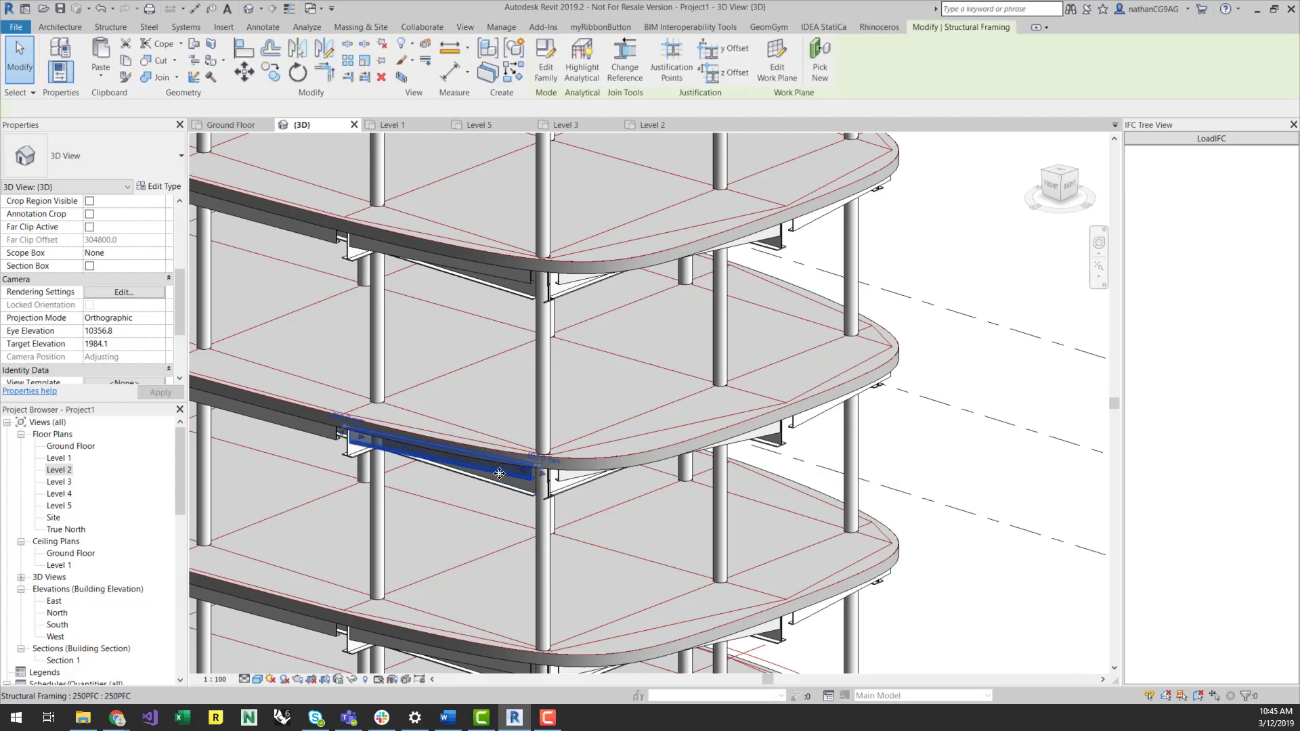
{"action": "left_click_drag", "start_coordinate": [558, 480], "coordinate": [606, 494]}
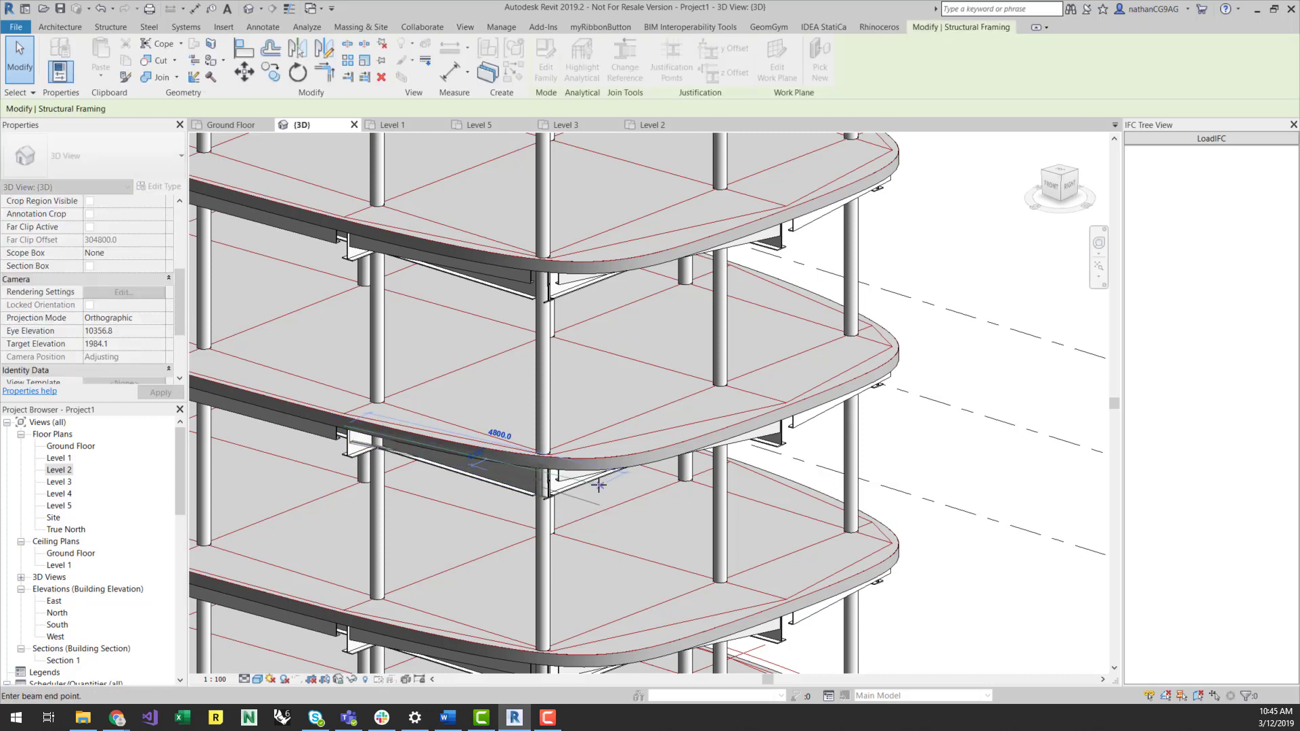
{"action": "key", "text": "Escape"}
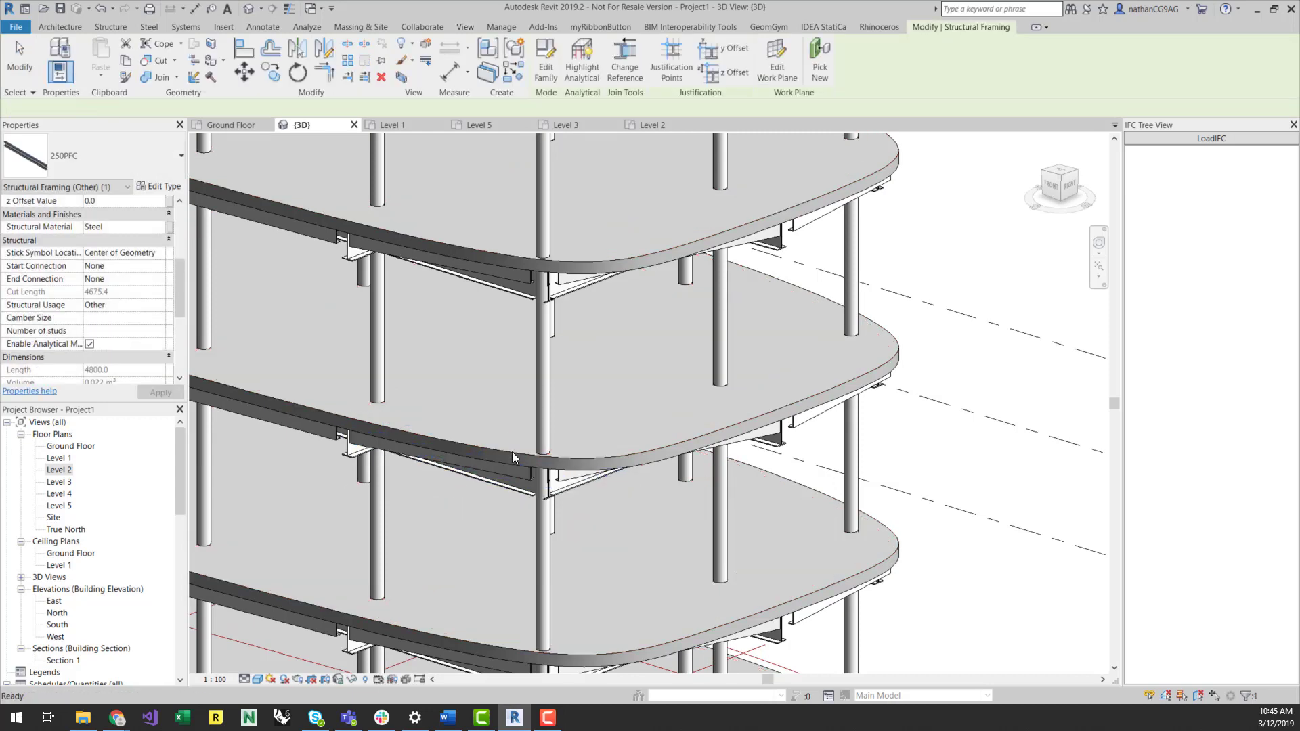
{"action": "scroll", "coordinate": [607, 362], "scroll_direction": "down", "scroll_amount": 8}
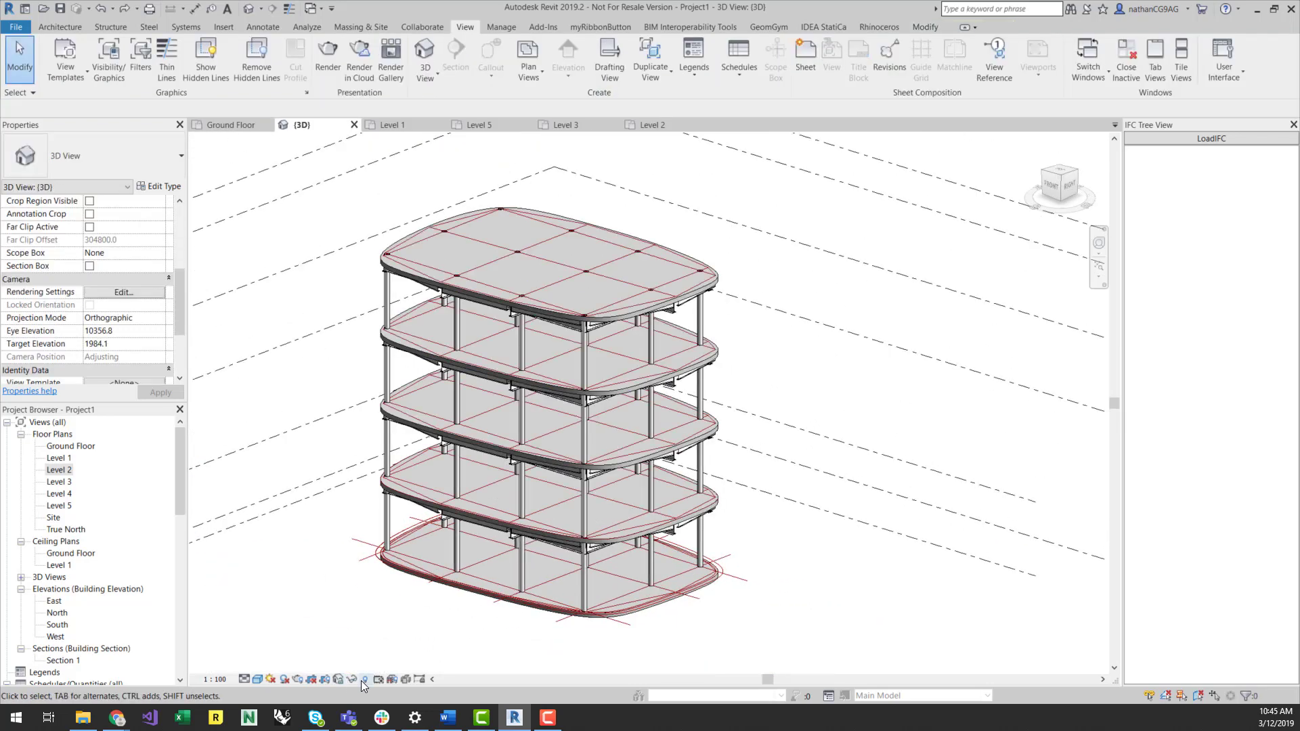
Reveal the hidden elements, unhide the facade in the 3D view, and leave Reveal Hidden Elements mode.
{"action": "left_click", "coordinate": [364, 680]}
{"action": "left_click_drag", "start_coordinate": [335, 160], "coordinate": [817, 665]}
{"action": "right_click", "coordinate": [772, 541]}
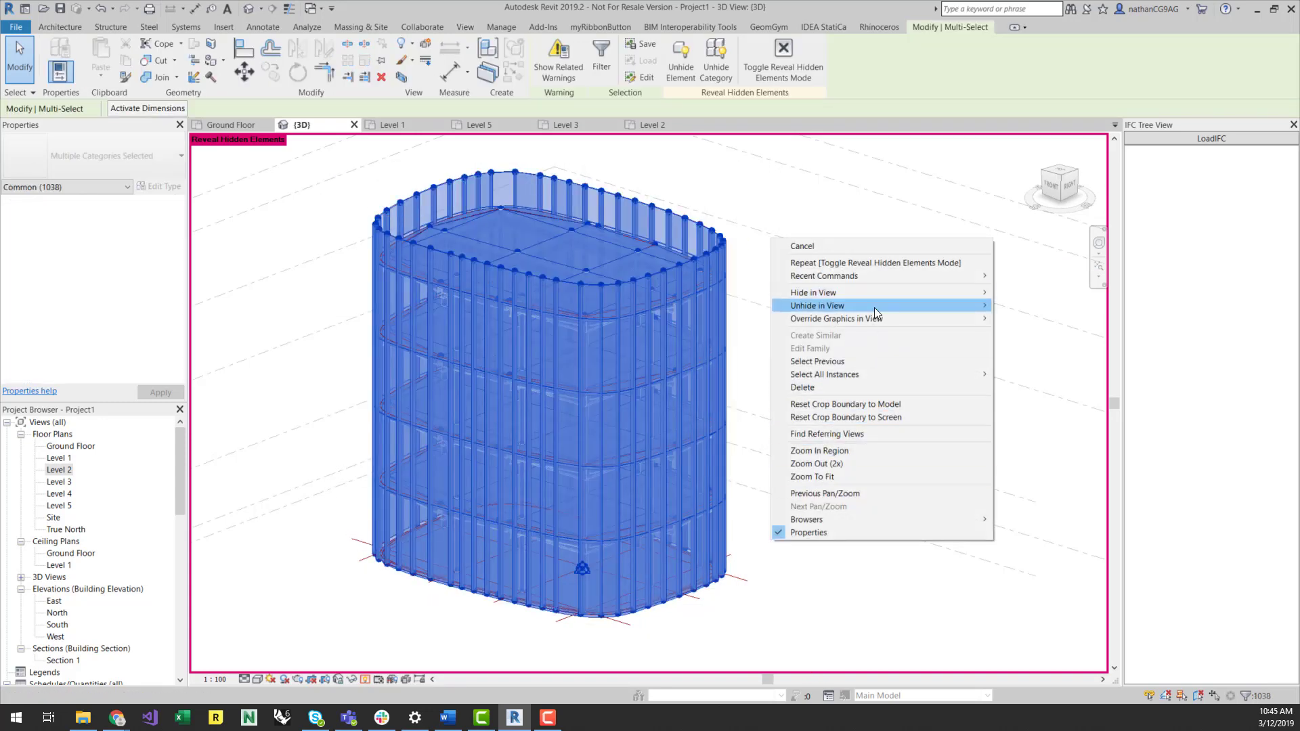
{"action": "mouse_move", "coordinate": [875, 308]}
{"action": "left_click", "coordinate": [1020, 307]}
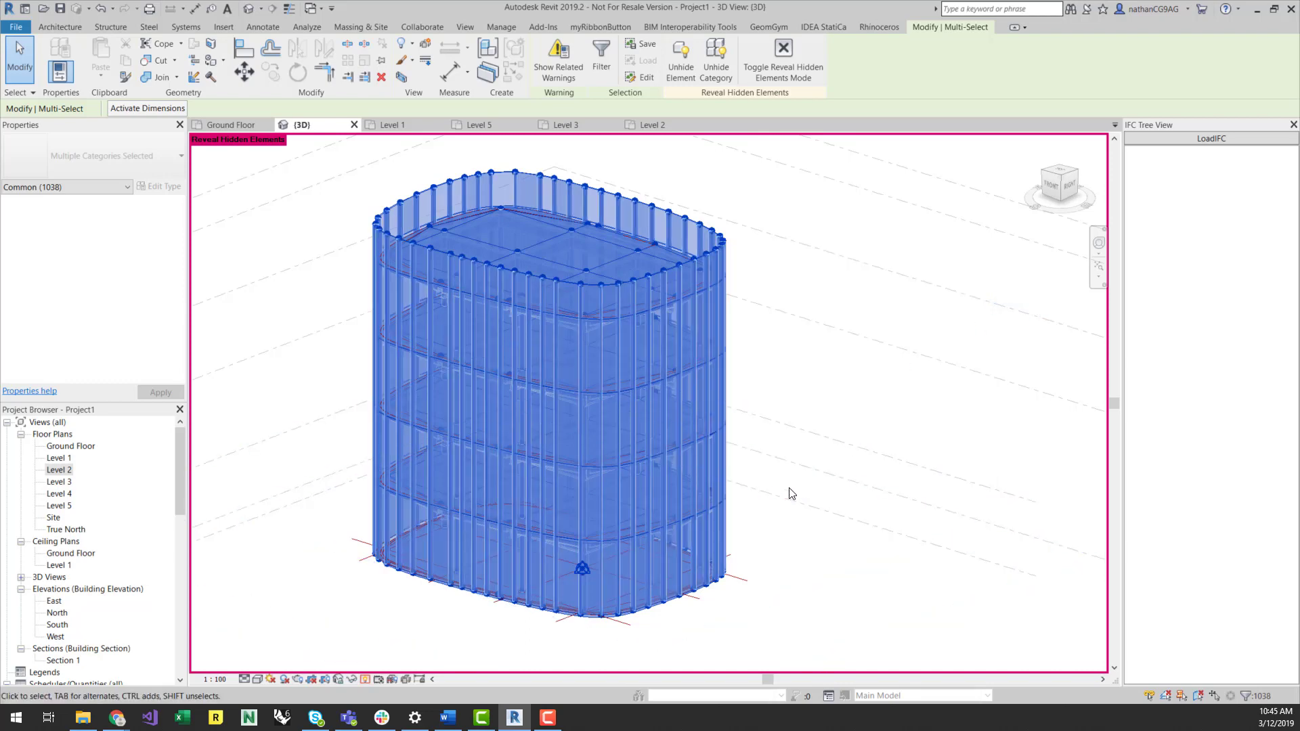
{"action": "left_click", "coordinate": [790, 489]}
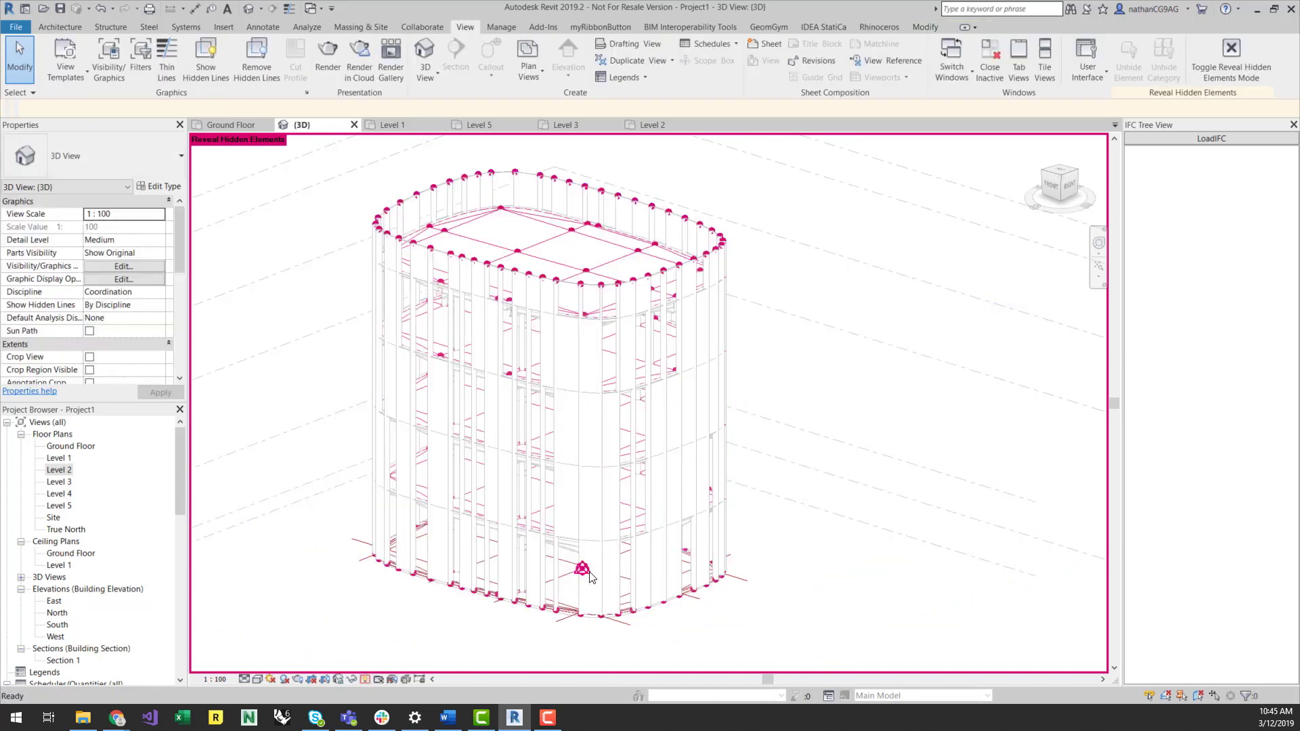
{"action": "left_click", "coordinate": [365, 679]}
{"action": "scroll", "coordinate": [756, 440], "scroll_direction": "up", "scroll_amount": 2}
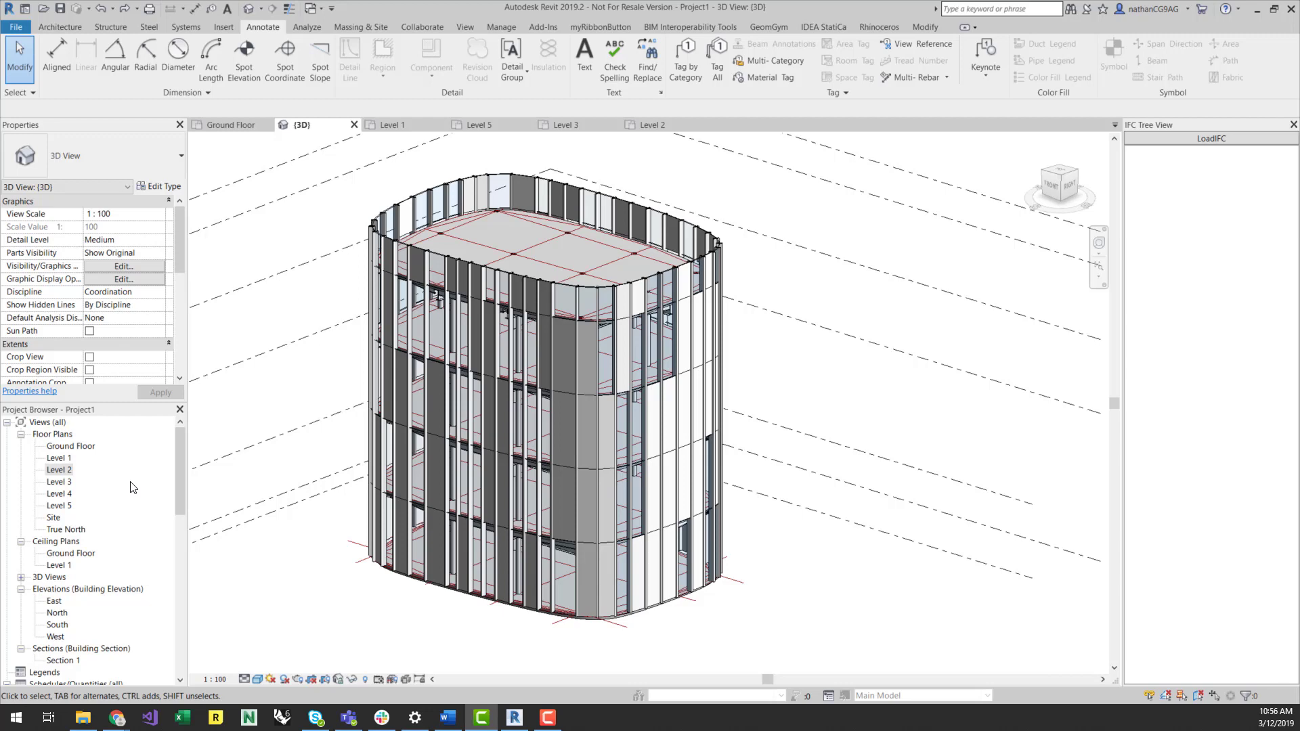
Open the Level 2 floor plan and tag five beams by category along grids 1, 2, B and C.
{"action": "double_click", "coordinate": [65, 470]}
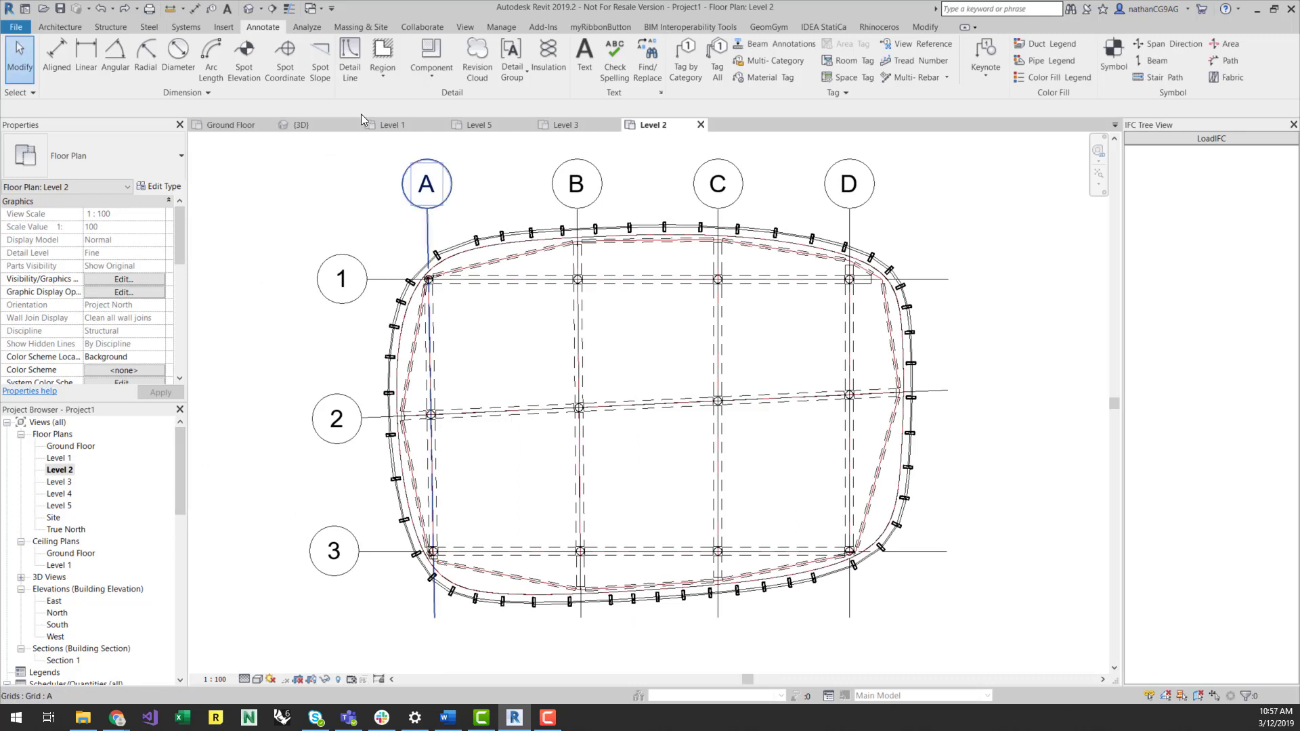
{"action": "left_click", "coordinate": [683, 61]}
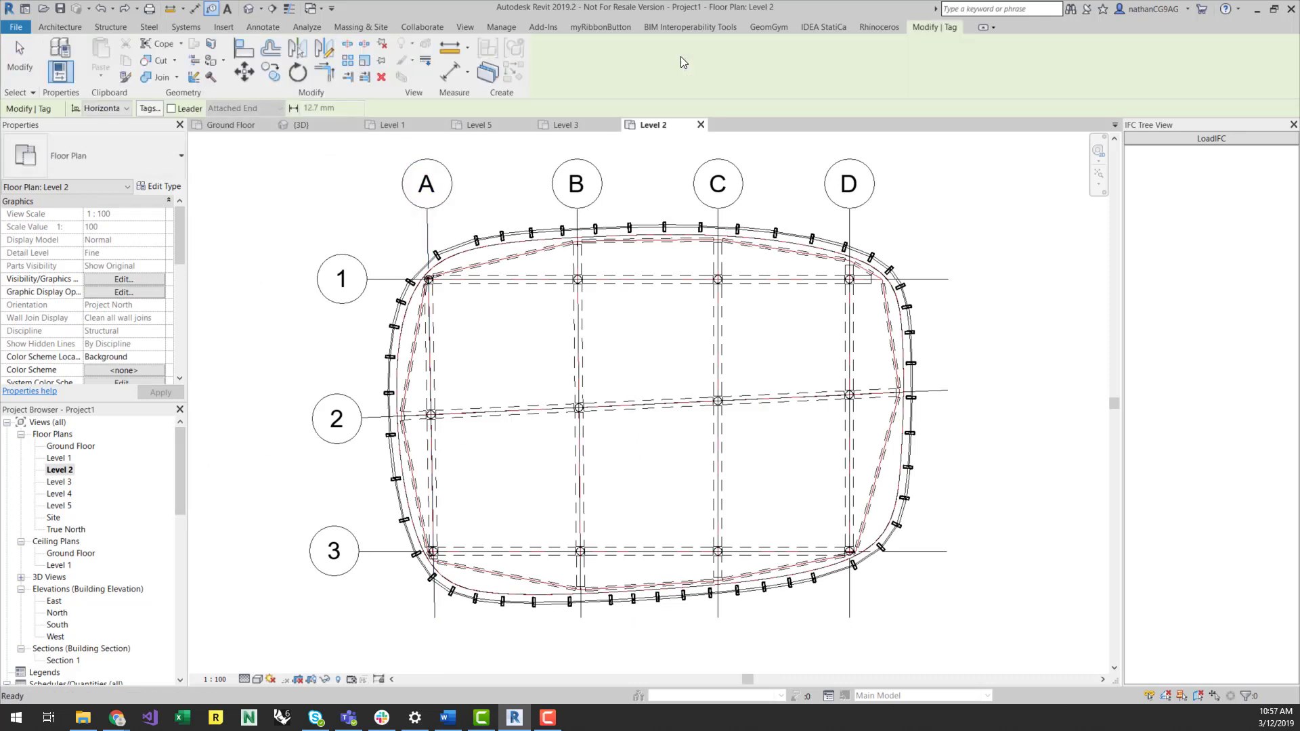
{"action": "left_click", "coordinate": [652, 272]}
{"action": "left_click", "coordinate": [667, 403]}
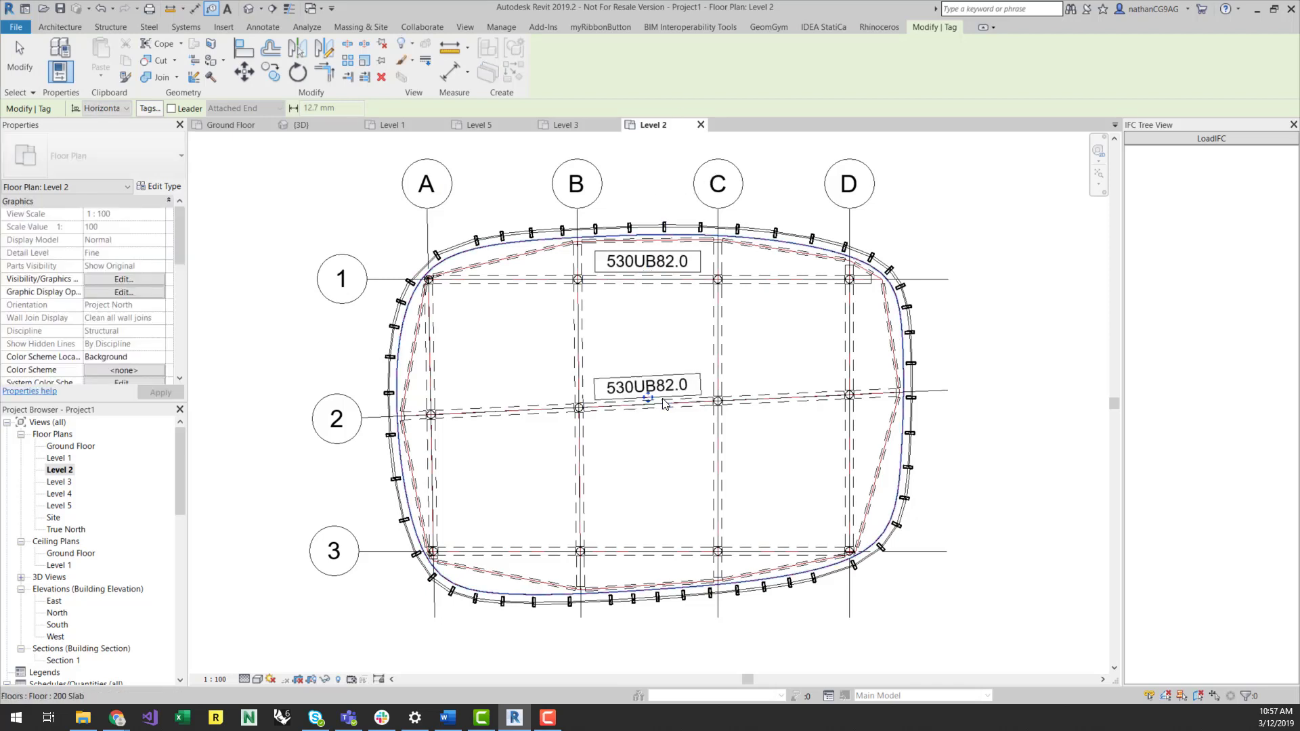
{"action": "left_click", "coordinate": [525, 411]}
{"action": "left_click", "coordinate": [581, 478]}
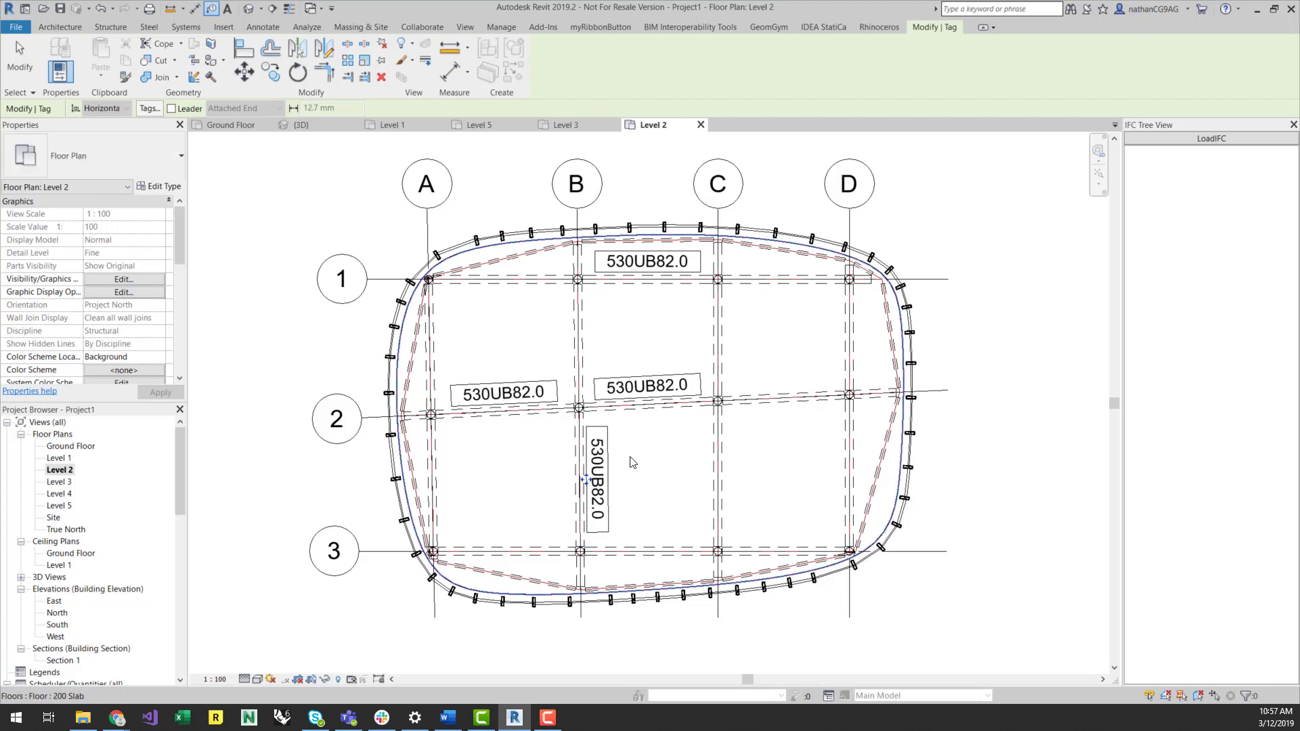
{"action": "left_click", "coordinate": [722, 478]}
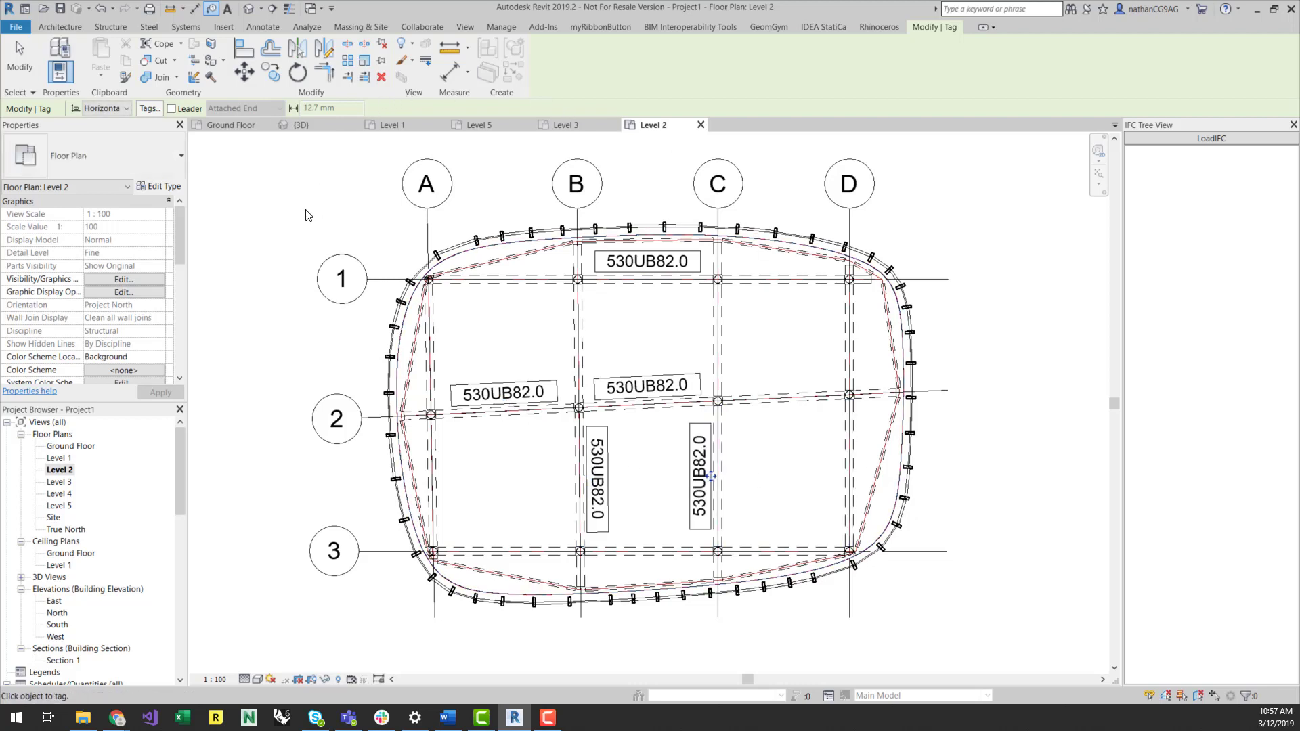
Return to the default 3D view and dismiss the view-locking notice for tagging.
{"action": "left_click", "coordinate": [248, 9]}
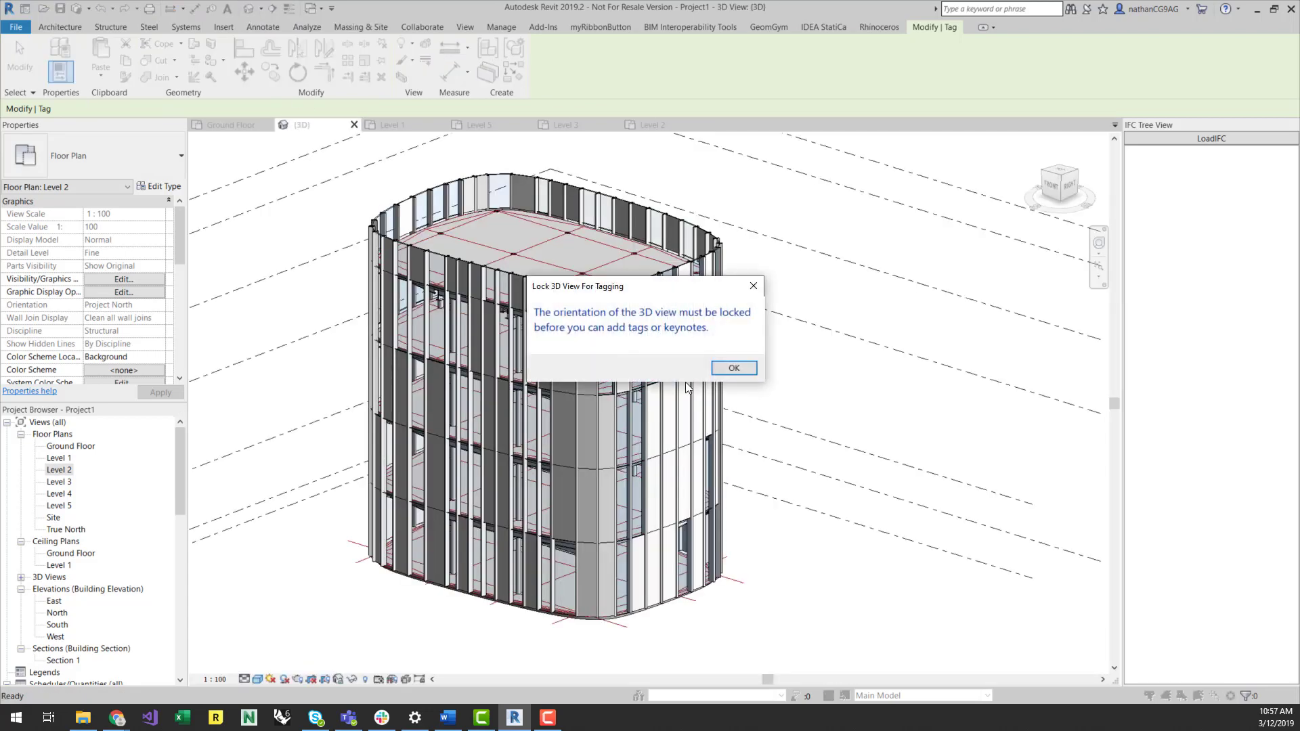
{"action": "left_click", "coordinate": [749, 373]}
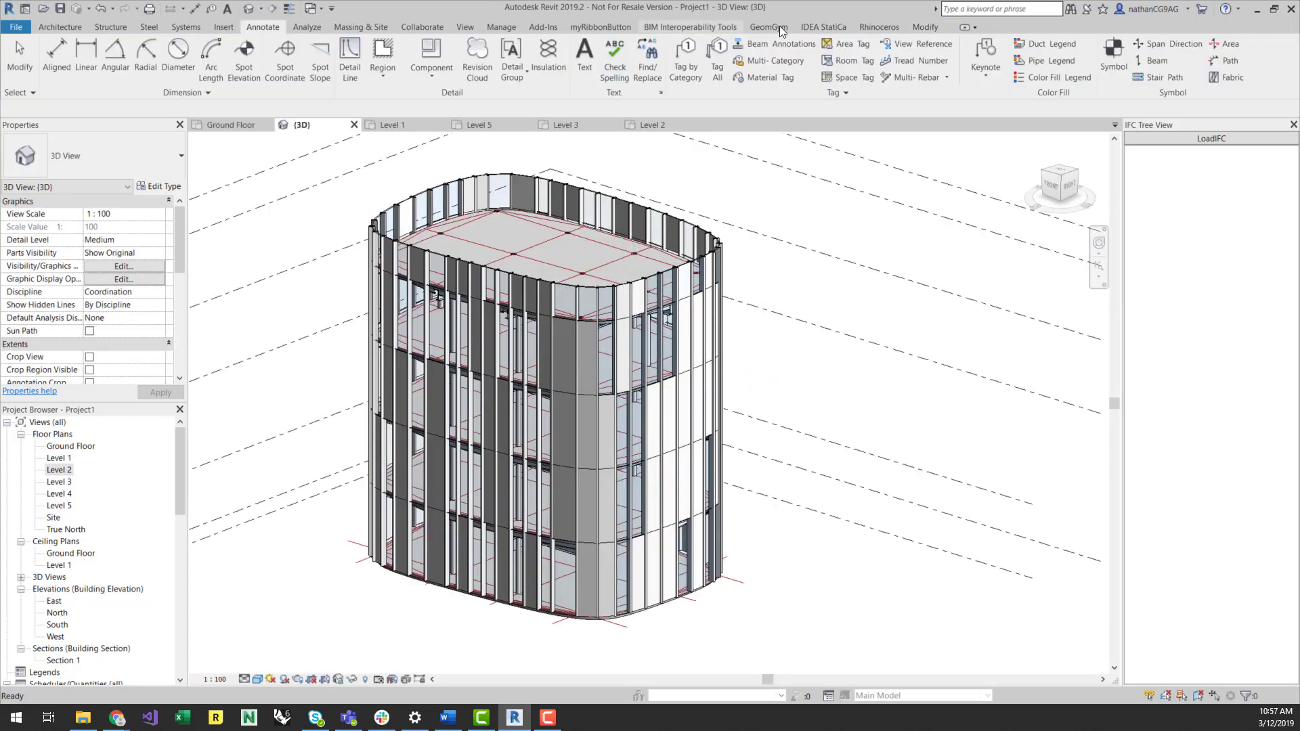
Switch to the linked Rhino and Grasshopper windows and move Grasshopper clear of Rhino's Top viewport.
{"action": "left_click", "coordinate": [879, 28]}
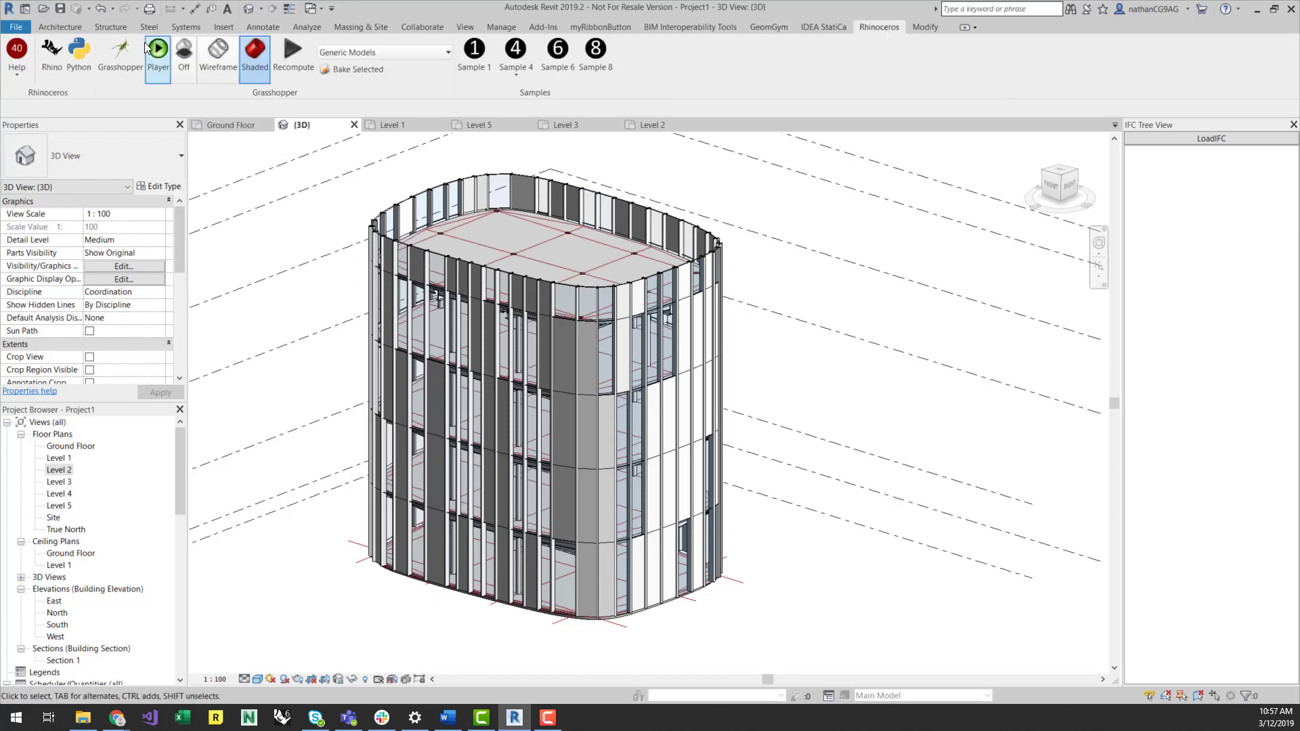
{"action": "left_click", "coordinate": [117, 50]}
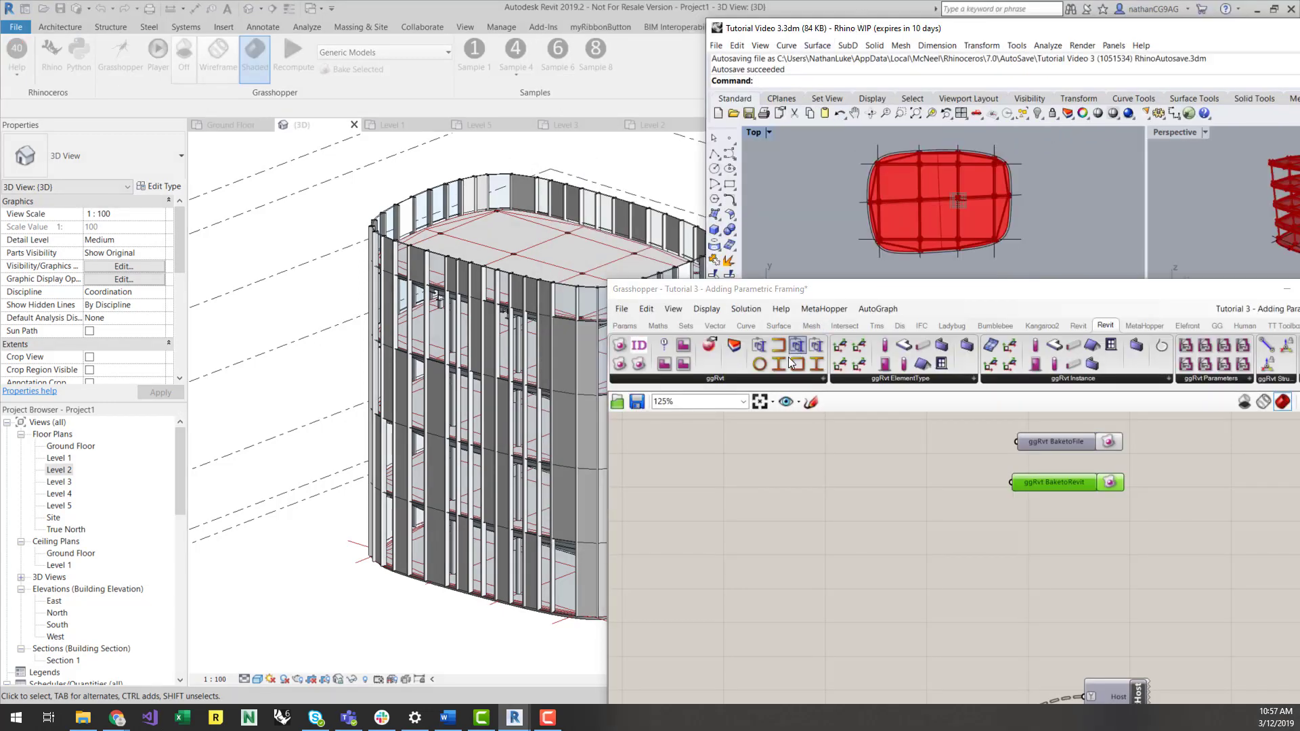
{"action": "left_click_drag", "start_coordinate": [819, 290], "coordinate": [840, 182]}
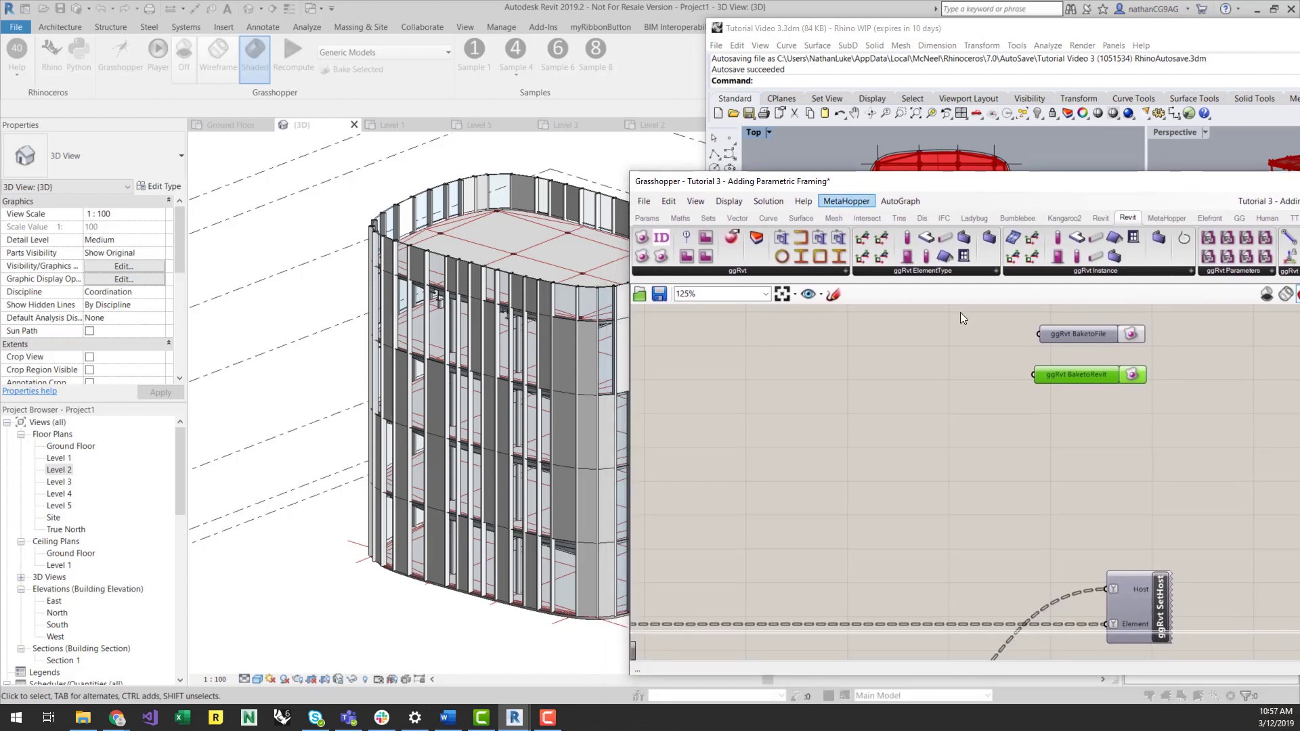
{"action": "left_click", "coordinate": [995, 425]}
{"action": "scroll", "coordinate": [990, 416], "scroll_direction": "down", "scroll_amount": 3}
{"action": "left_click_drag", "start_coordinate": [972, 188], "coordinate": [1019, 349]}
In Rhino's Top viewport, skew the two lower horizontal grid lines by moving the middle line's right end down and the lowest line's right end up.
{"action": "left_click", "coordinate": [1018, 197]}
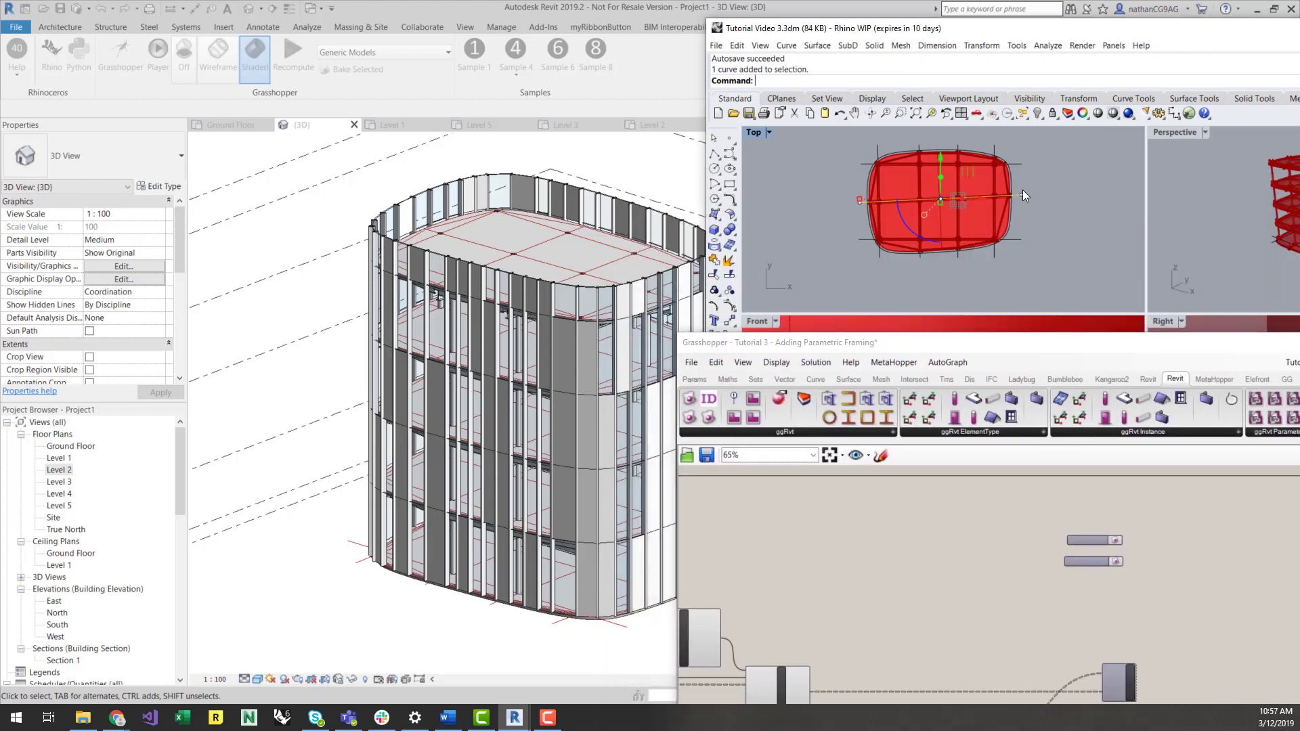
{"action": "left_click", "coordinate": [1021, 194]}
{"action": "left_click_drag", "start_coordinate": [1019, 191], "coordinate": [1019, 238]}
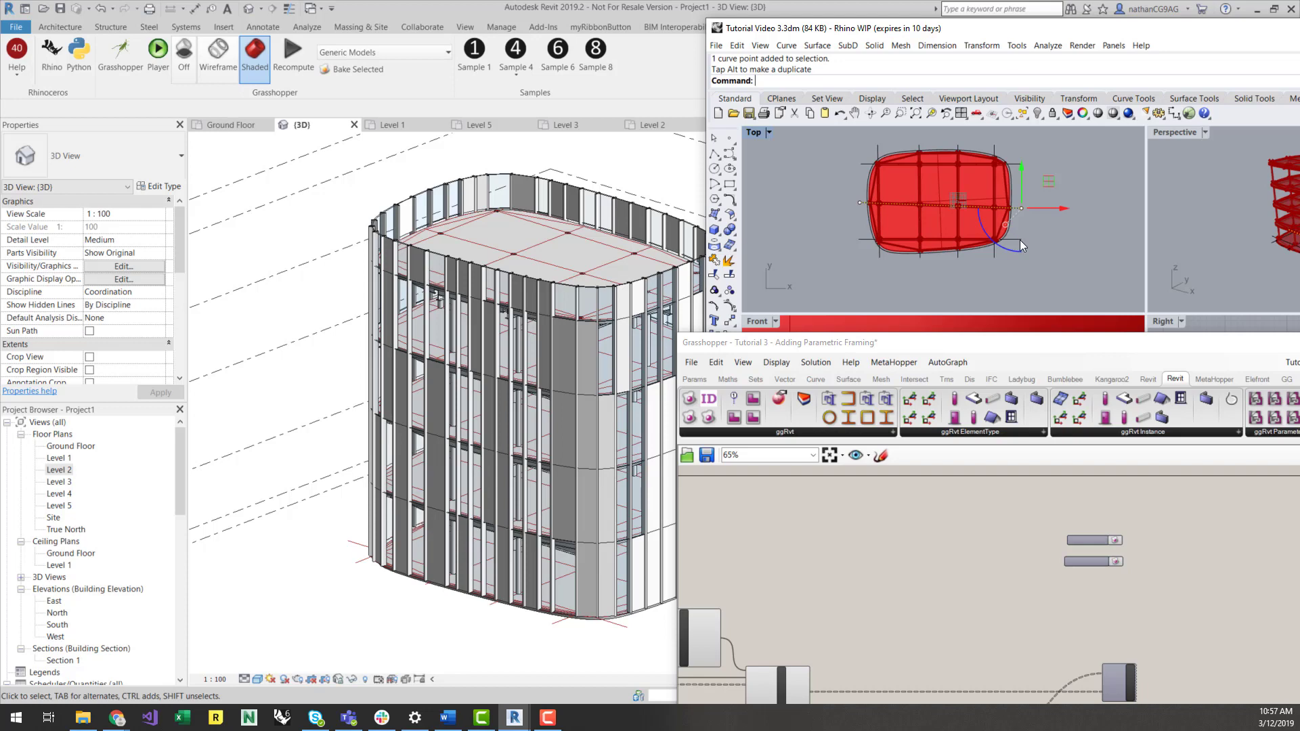
{"action": "left_click", "coordinate": [1020, 240]}
{"action": "left_click", "coordinate": [1021, 240]}
{"action": "left_click", "coordinate": [1021, 240]}
{"action": "left_click_drag", "start_coordinate": [1021, 240], "coordinate": [1021, 223]}
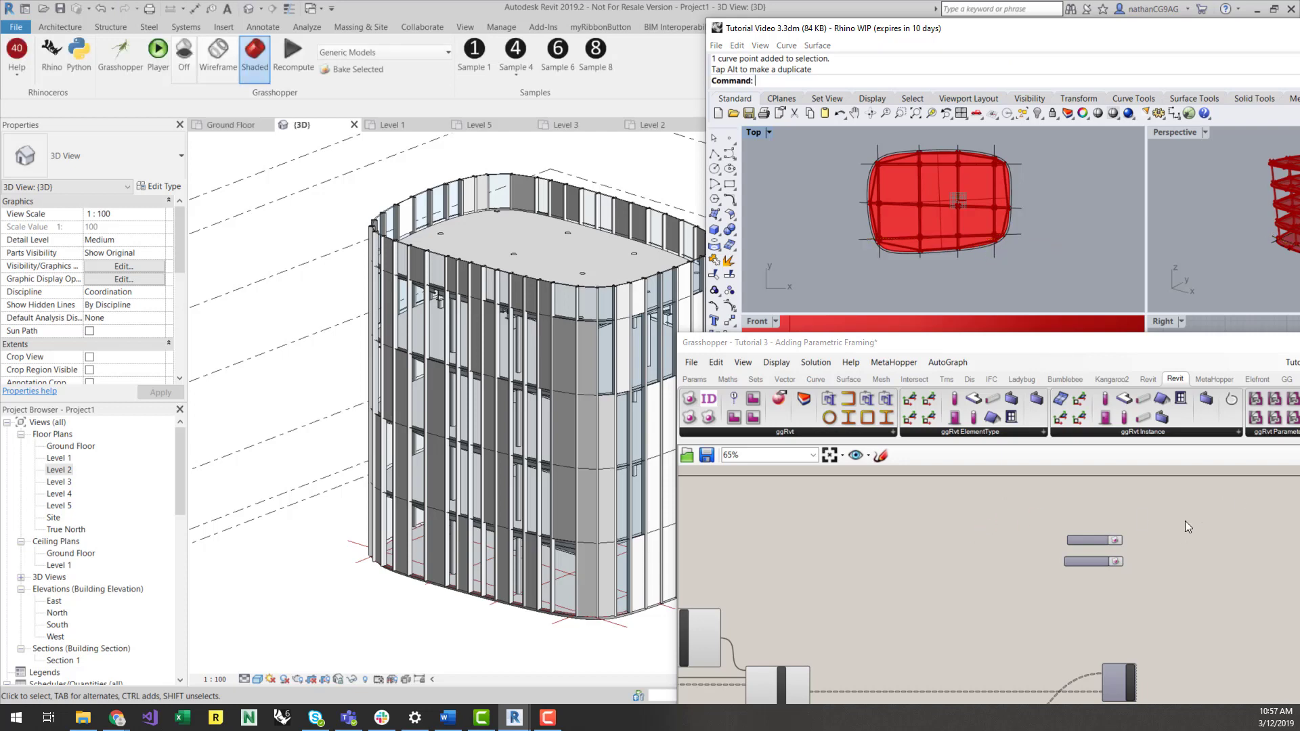
In the Grasshopper definition, set the universal beam catalogue profile feeding the lower framing type to 460UB67.1.
{"action": "scroll", "coordinate": [1185, 522], "scroll_direction": "down", "scroll_amount": 6}
{"action": "scroll", "coordinate": [1038, 566], "scroll_direction": "up", "scroll_amount": 2}
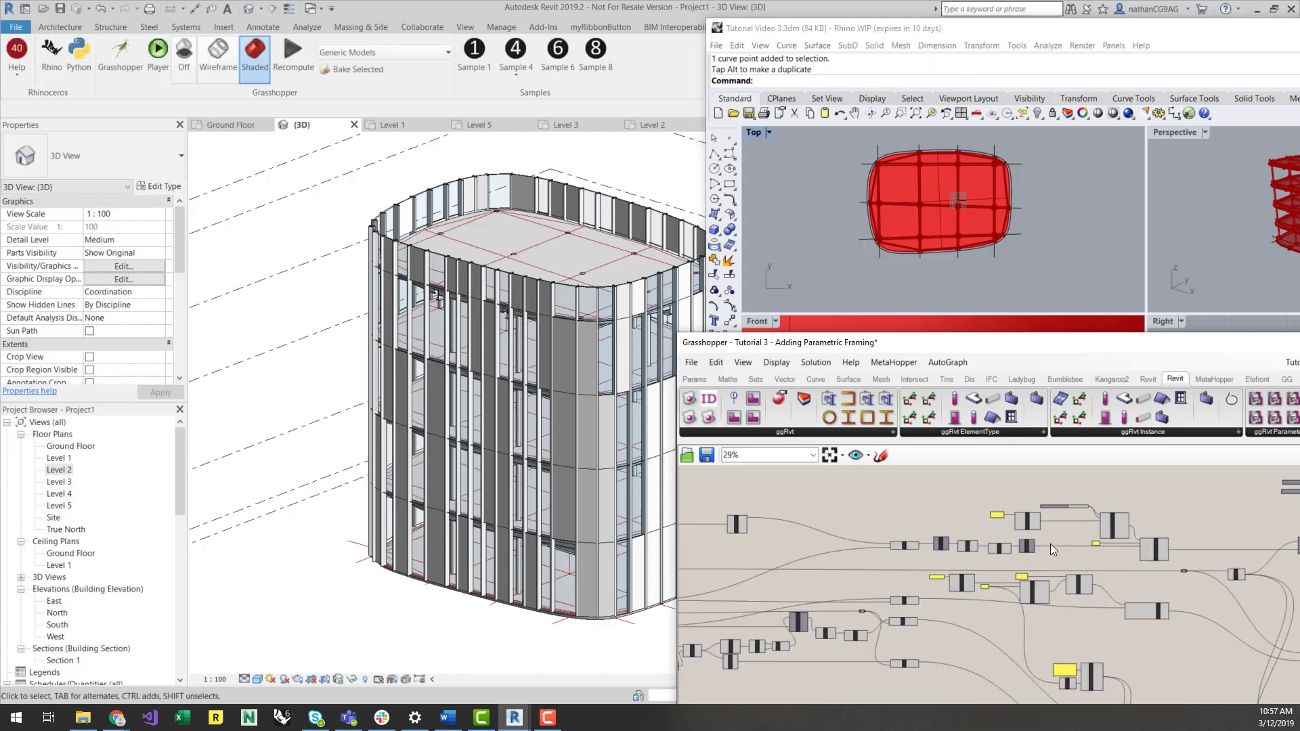
{"action": "scroll", "coordinate": [981, 534], "scroll_direction": "up", "scroll_amount": 3}
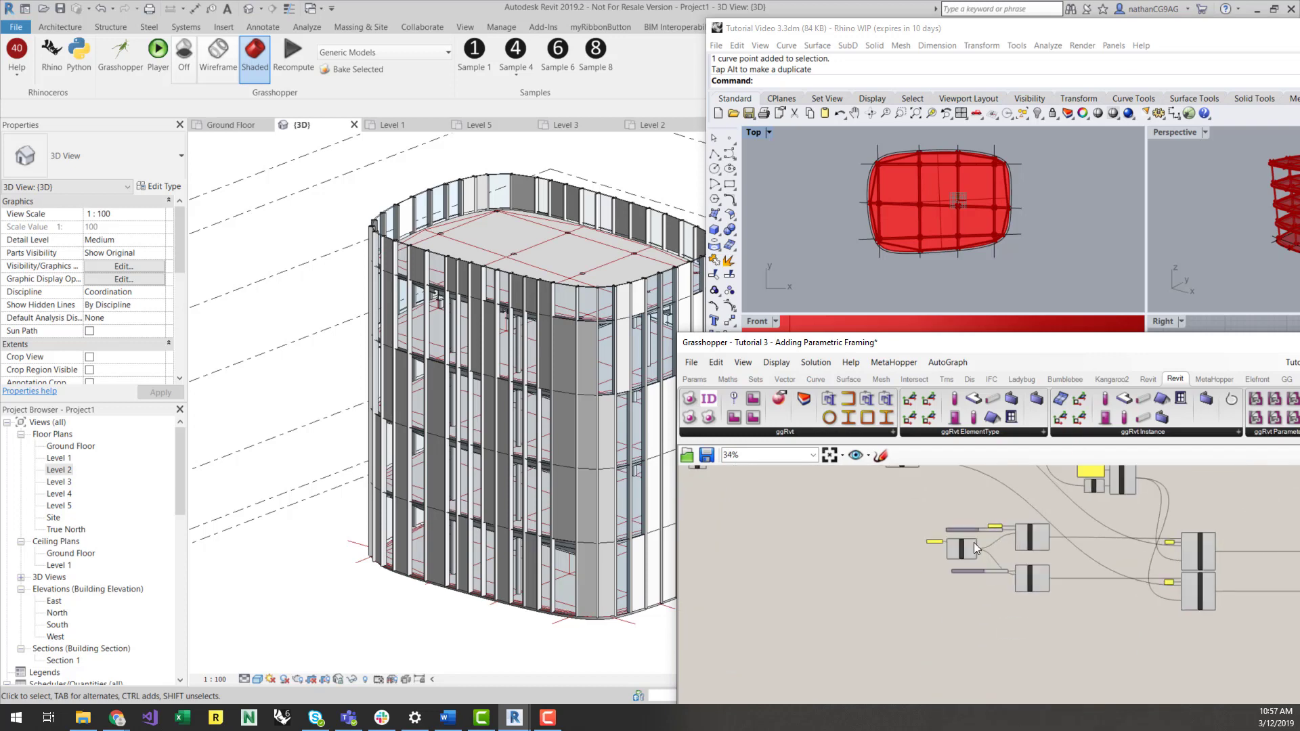
{"action": "scroll", "coordinate": [981, 534], "scroll_direction": "up", "scroll_amount": 3}
{"action": "right_click", "coordinate": [1014, 656]}
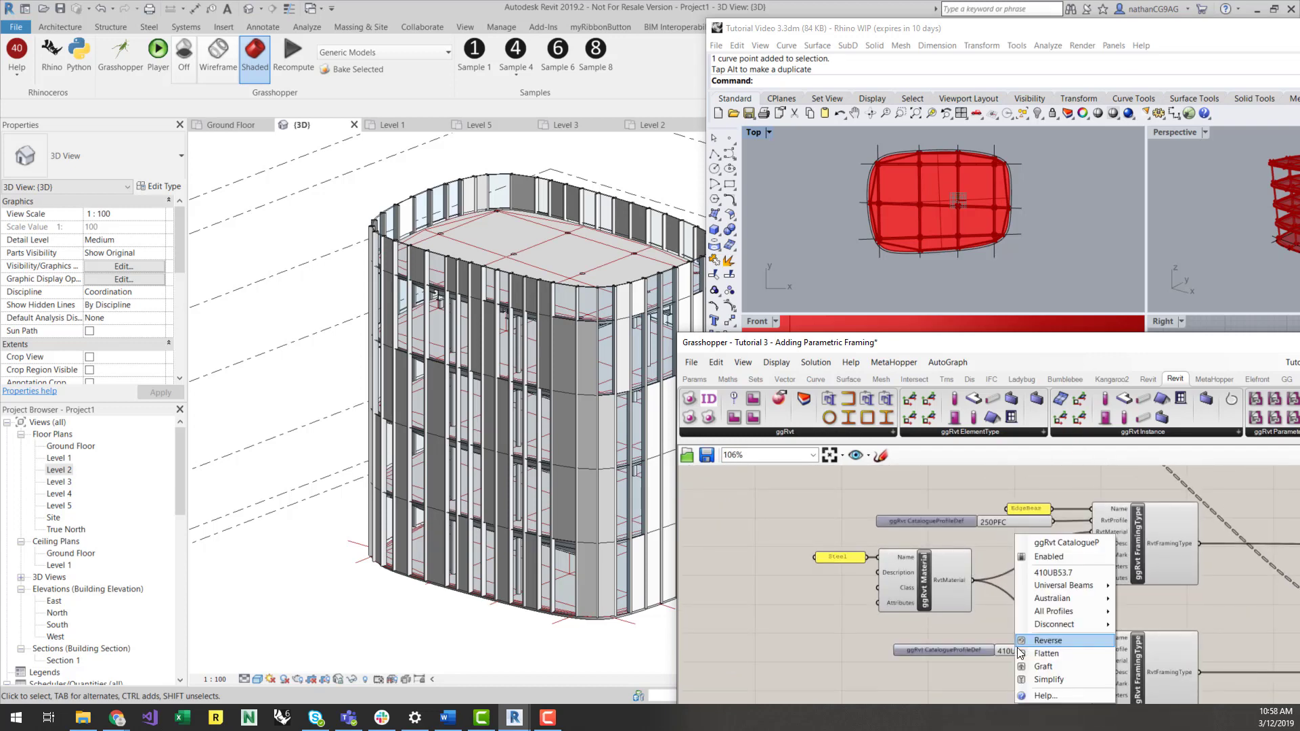
{"action": "mouse_move", "coordinate": [1079, 584]}
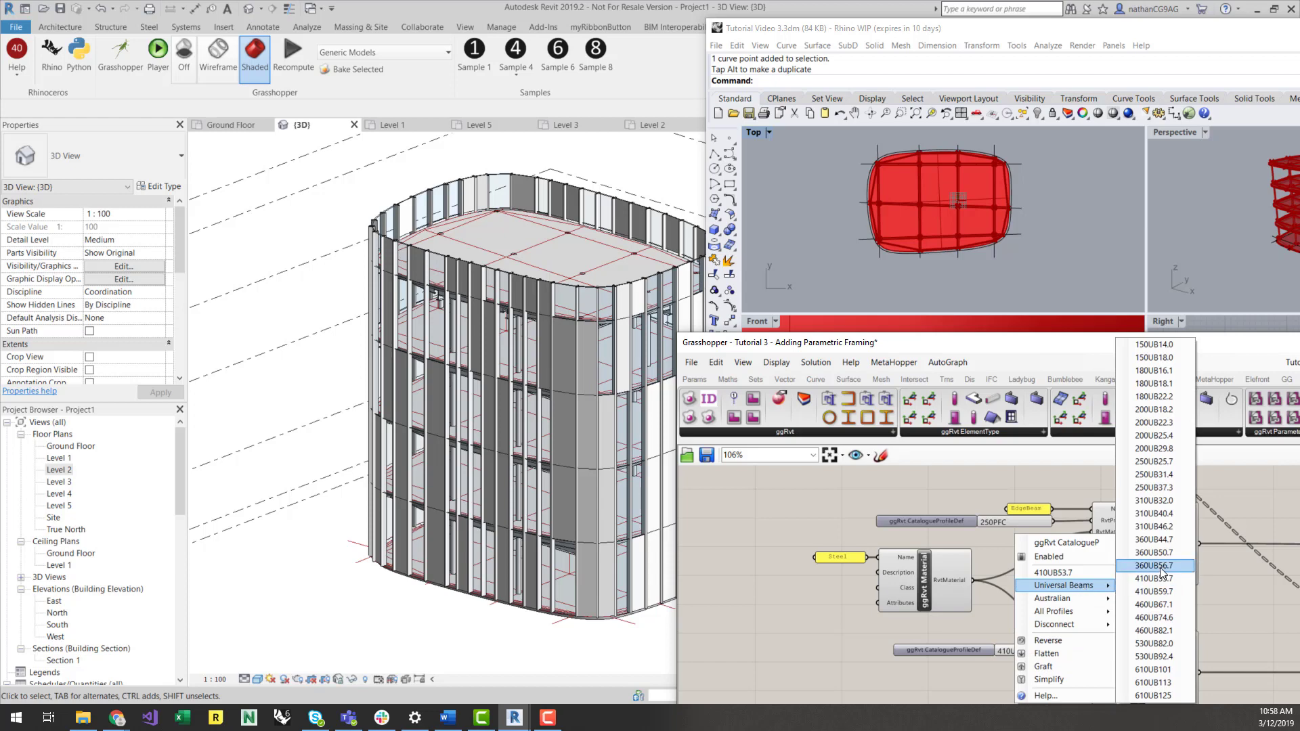
{"action": "left_click", "coordinate": [1162, 604]}
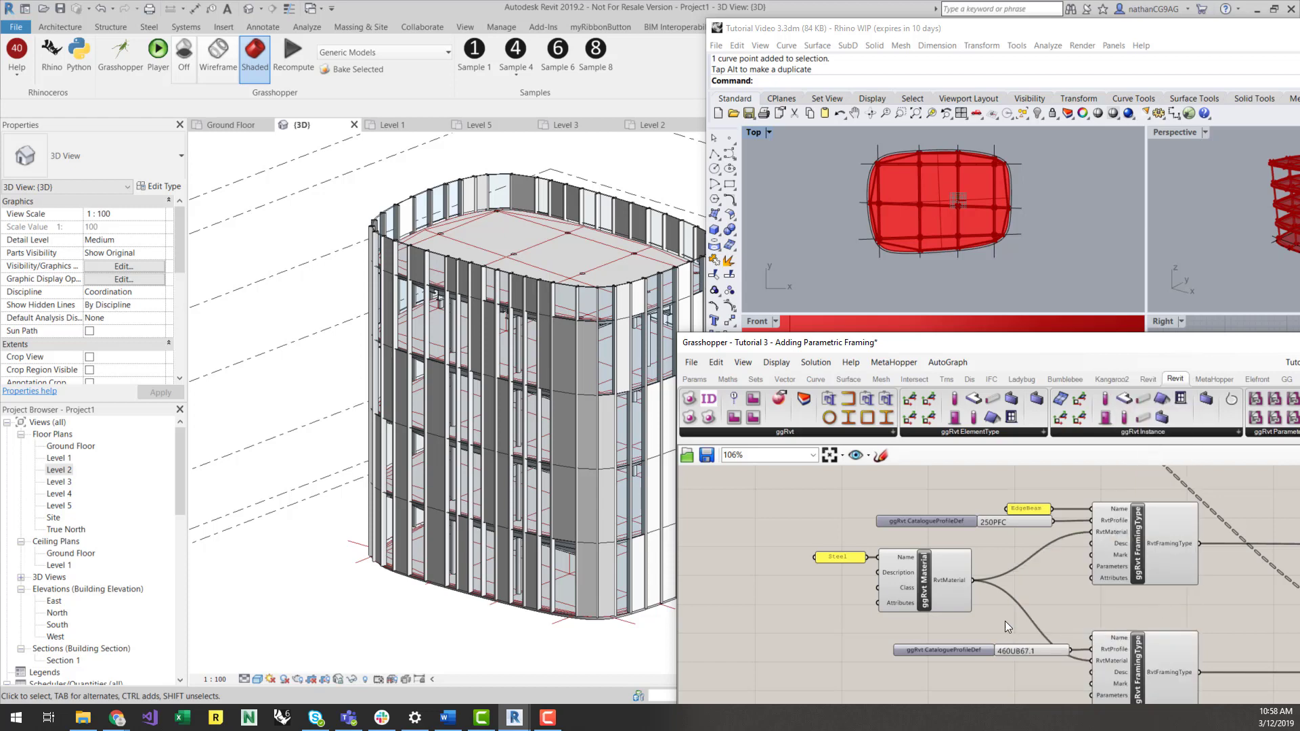
Set the EdgeBeam framing type's catalogue profile to the parallel flange channel 200PFC.
{"action": "left_click", "coordinate": [1014, 524]}
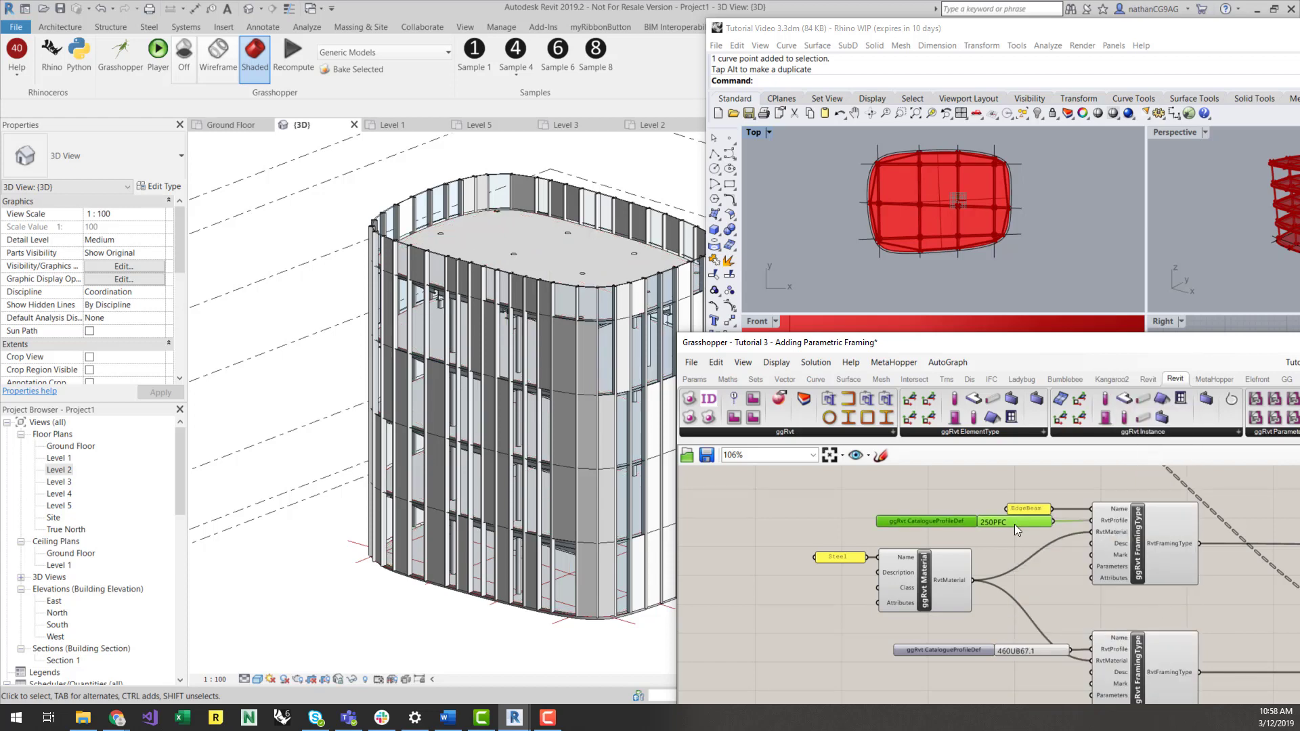
{"action": "right_click", "coordinate": [1014, 524]}
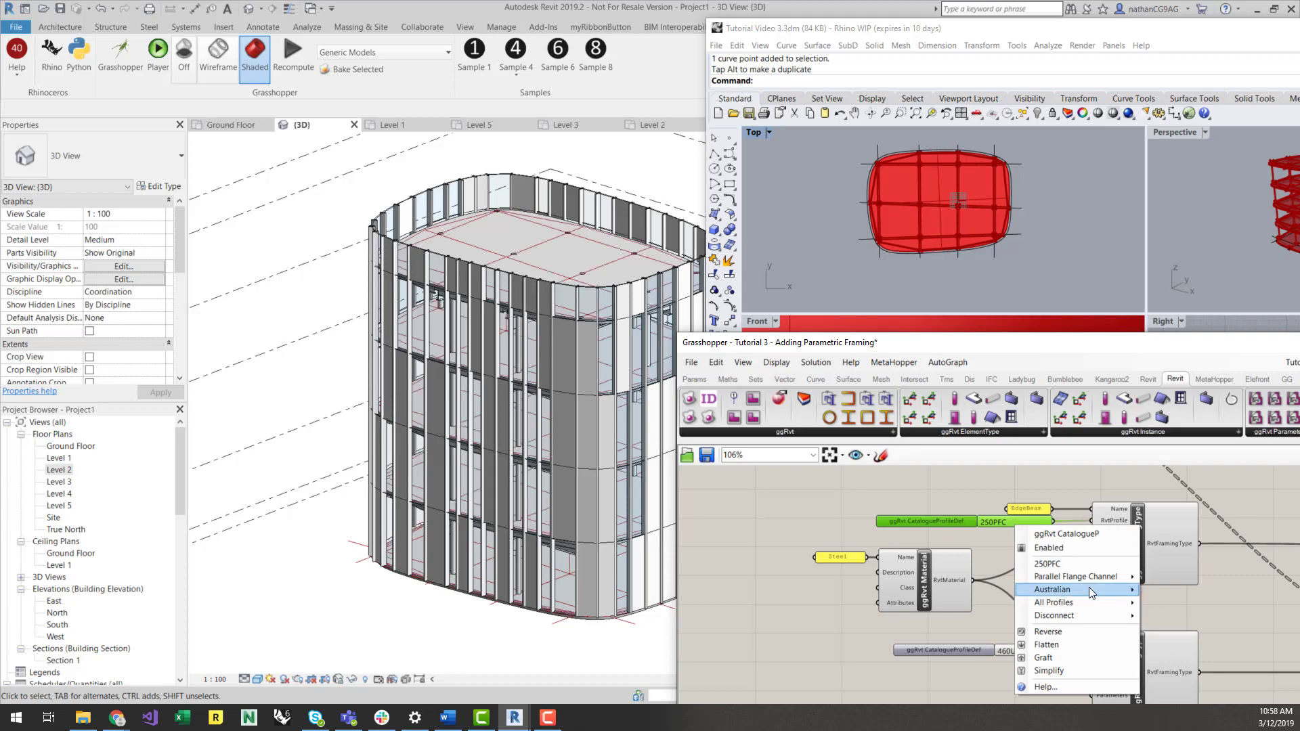
{"action": "mouse_move", "coordinate": [1129, 579]}
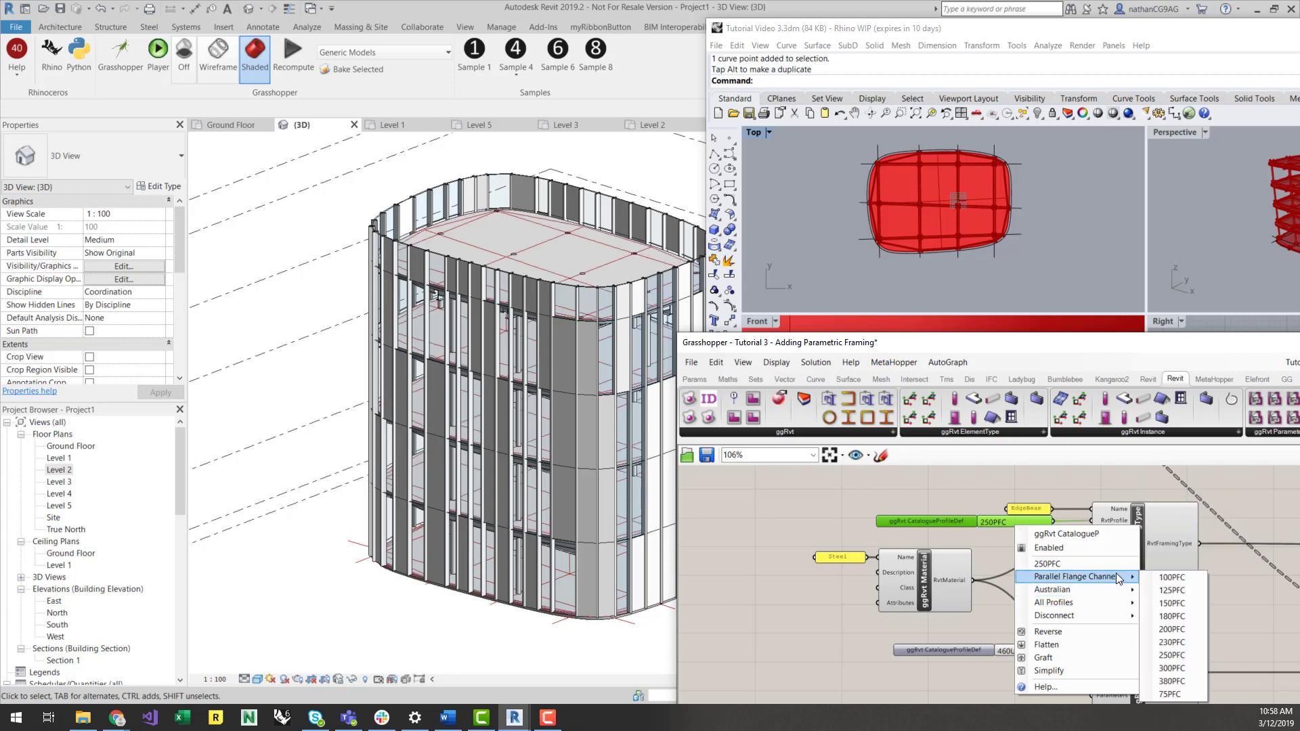
{"action": "left_click", "coordinate": [1173, 630]}
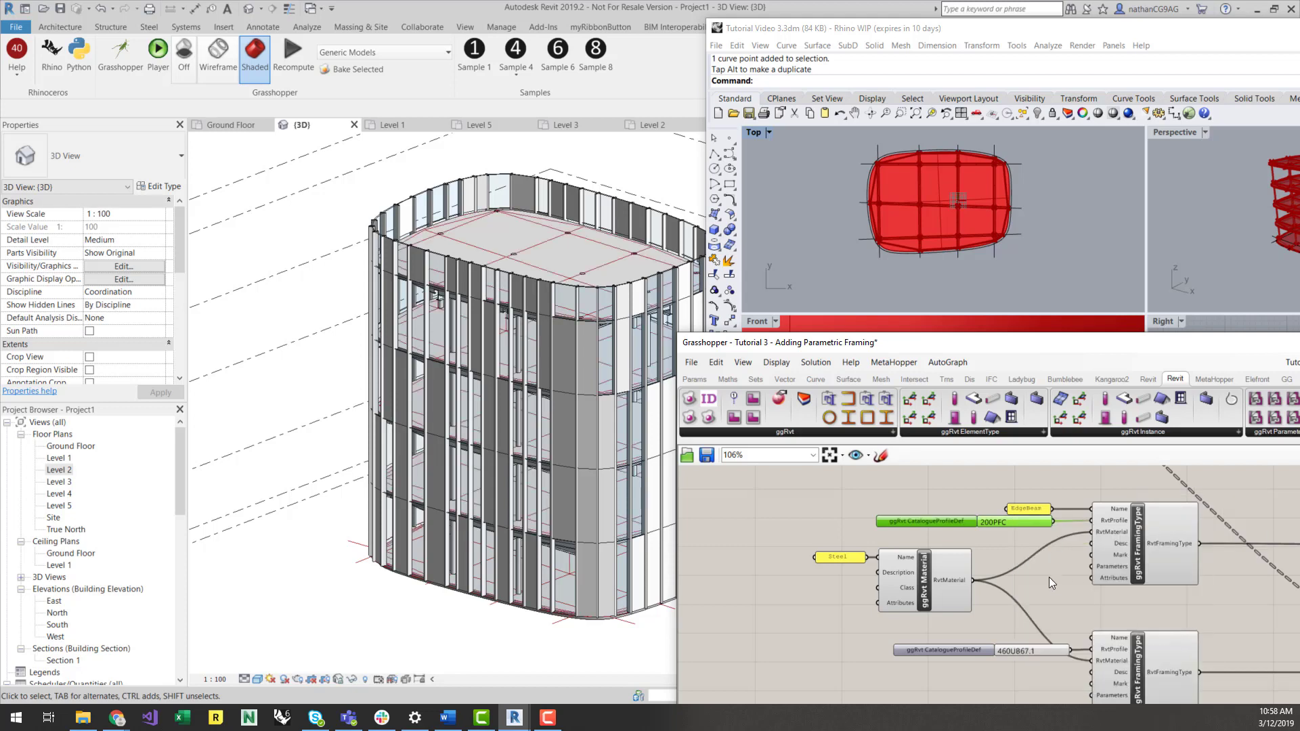
Bake the modified definition to Revit and check the updated grids and beam tags in the Level 2 floor plan.
{"action": "scroll", "coordinate": [787, 603], "scroll_direction": "down", "scroll_amount": 5}
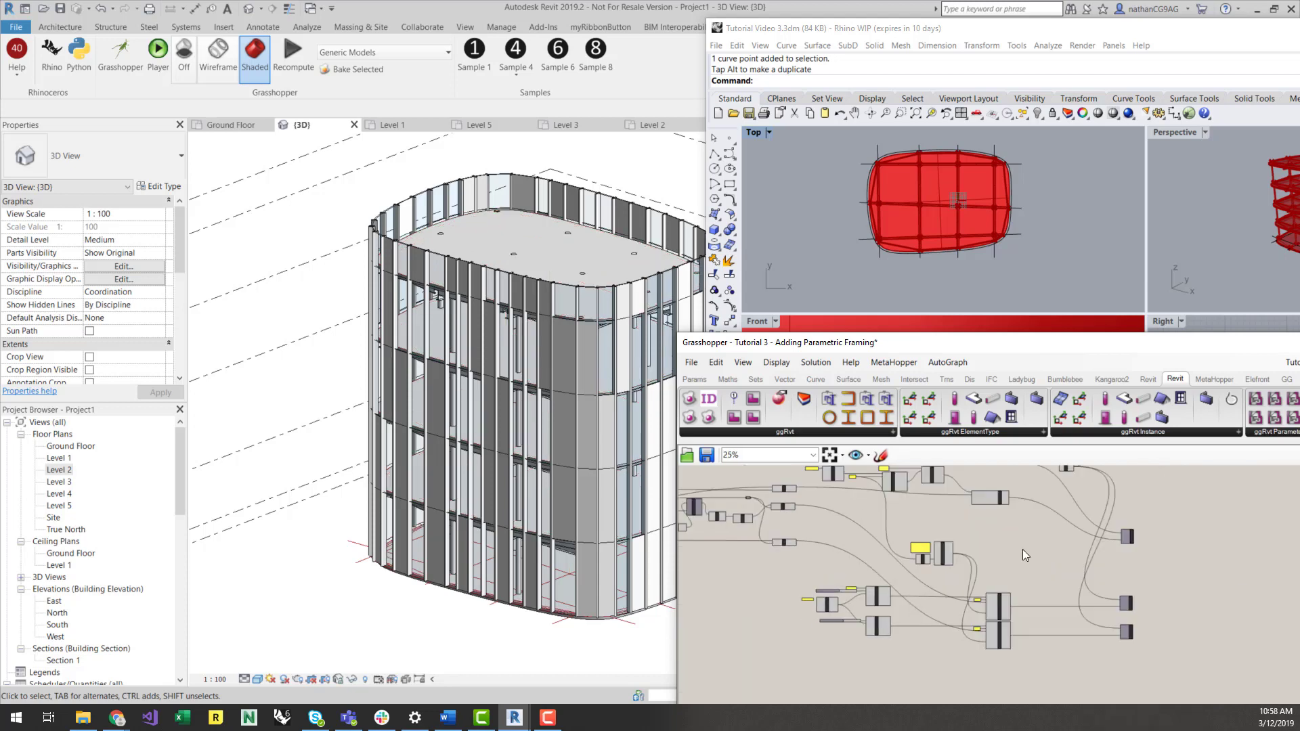
{"action": "scroll", "coordinate": [1070, 535], "scroll_direction": "up", "scroll_amount": 6}
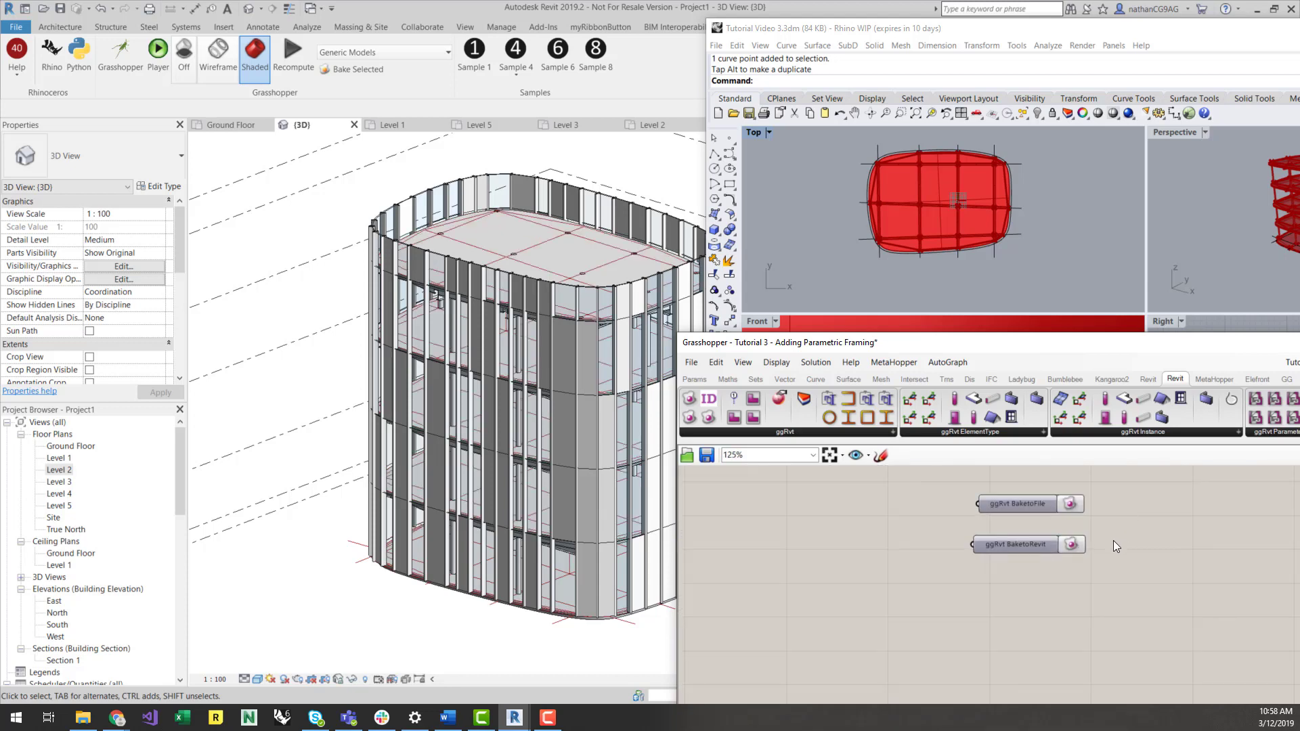
{"action": "left_click", "coordinate": [1075, 546]}
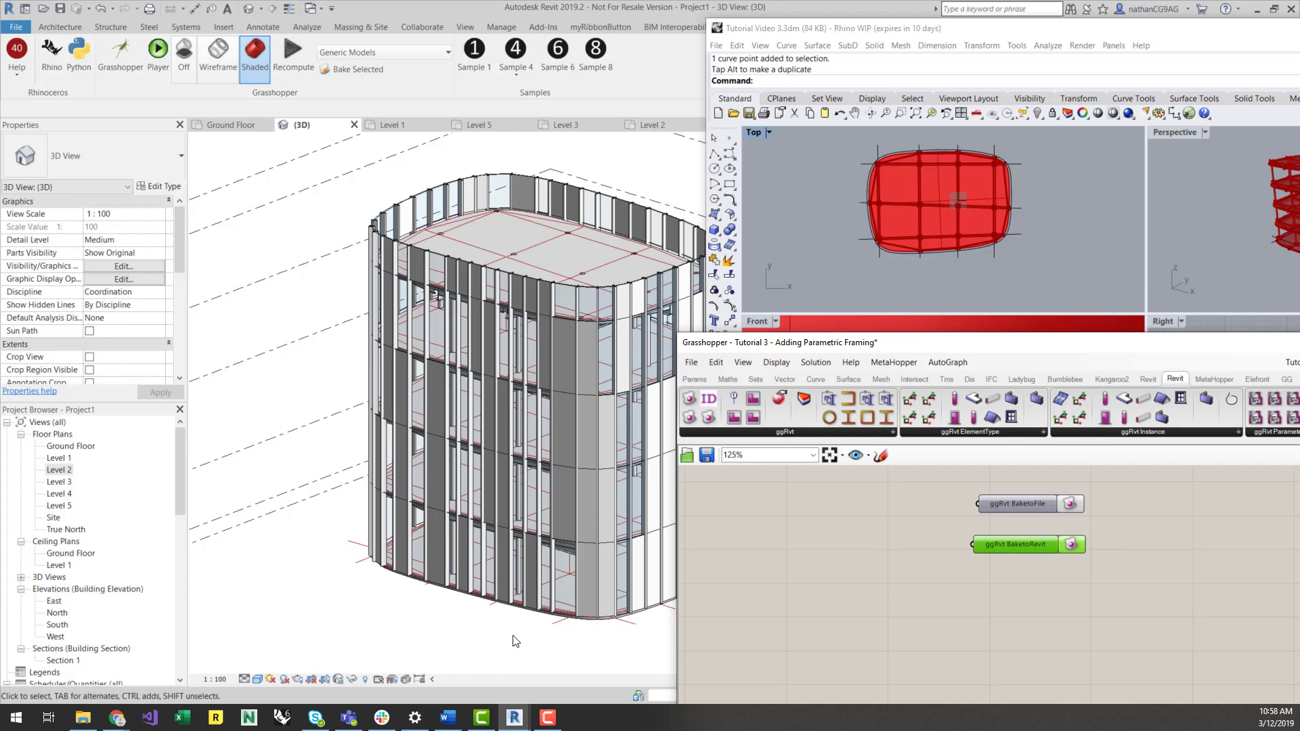
{"action": "left_click", "coordinate": [448, 635]}
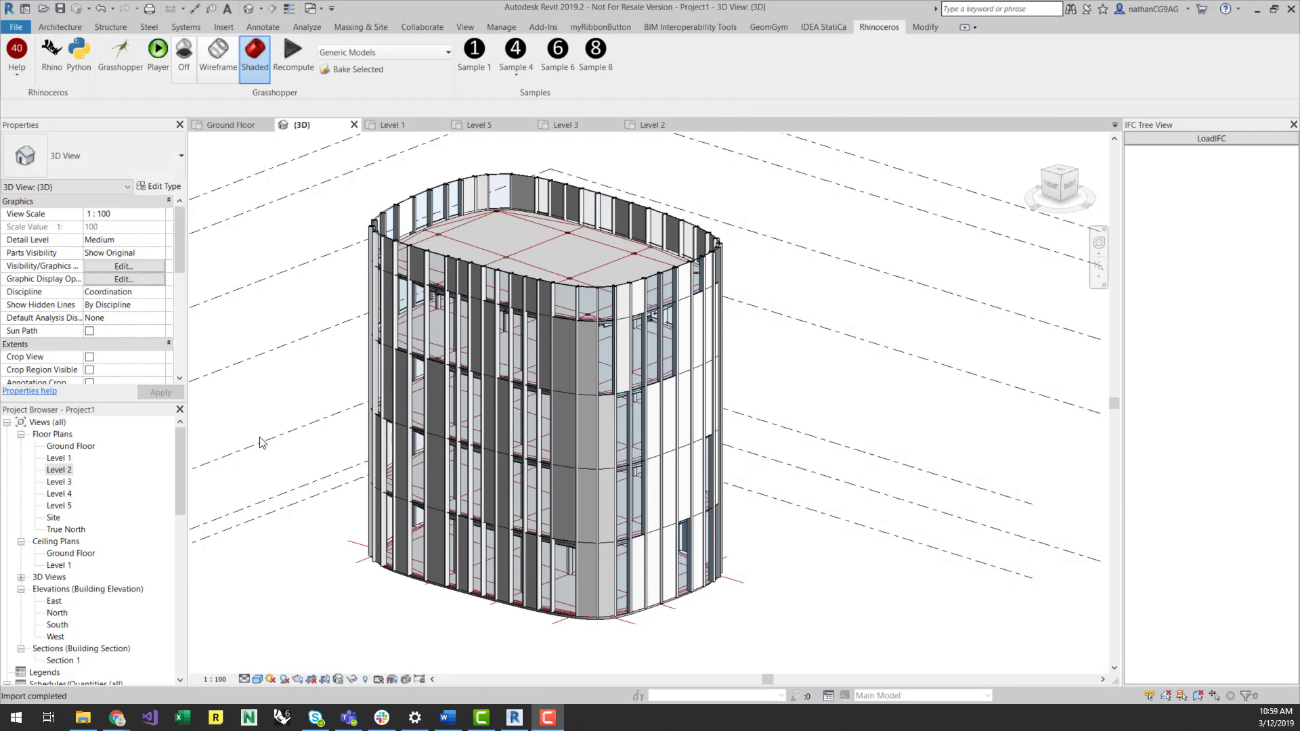
{"action": "double_click", "coordinate": [59, 470]}
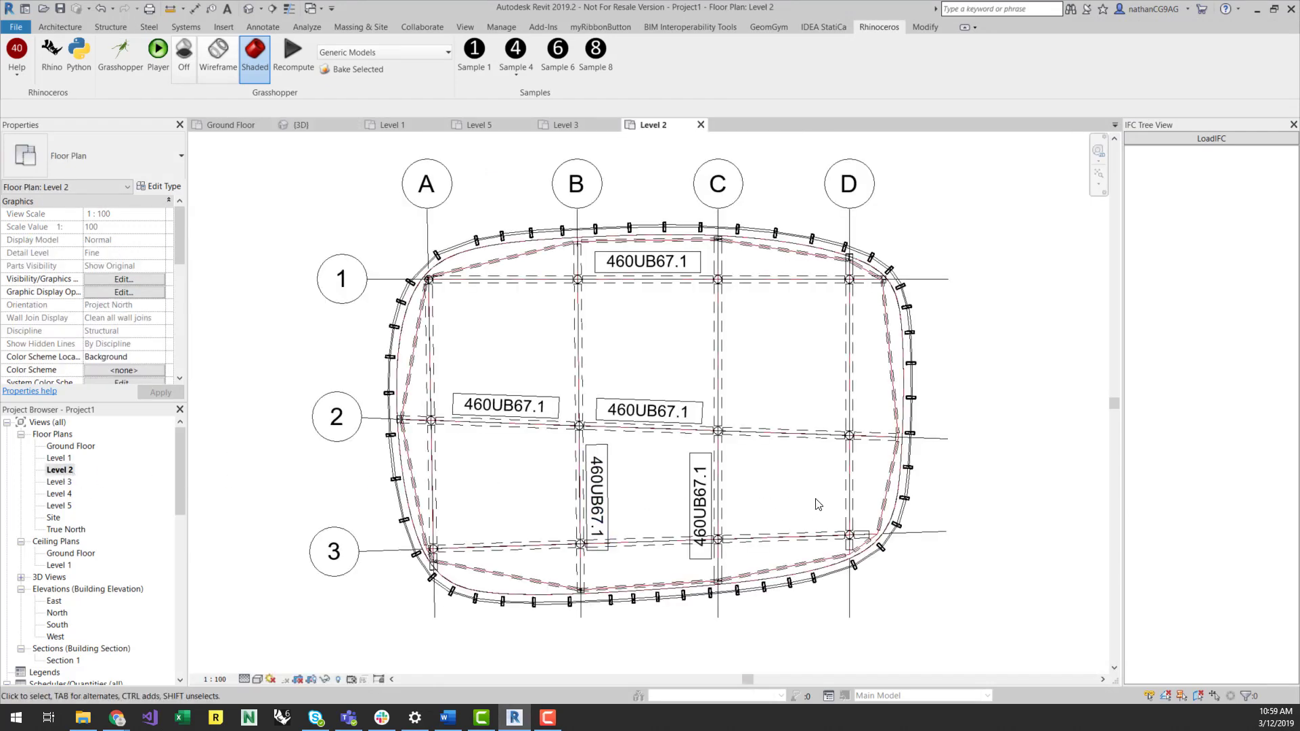
{"action": "scroll", "coordinate": [815, 499], "scroll_direction": "up", "scroll_amount": 1}
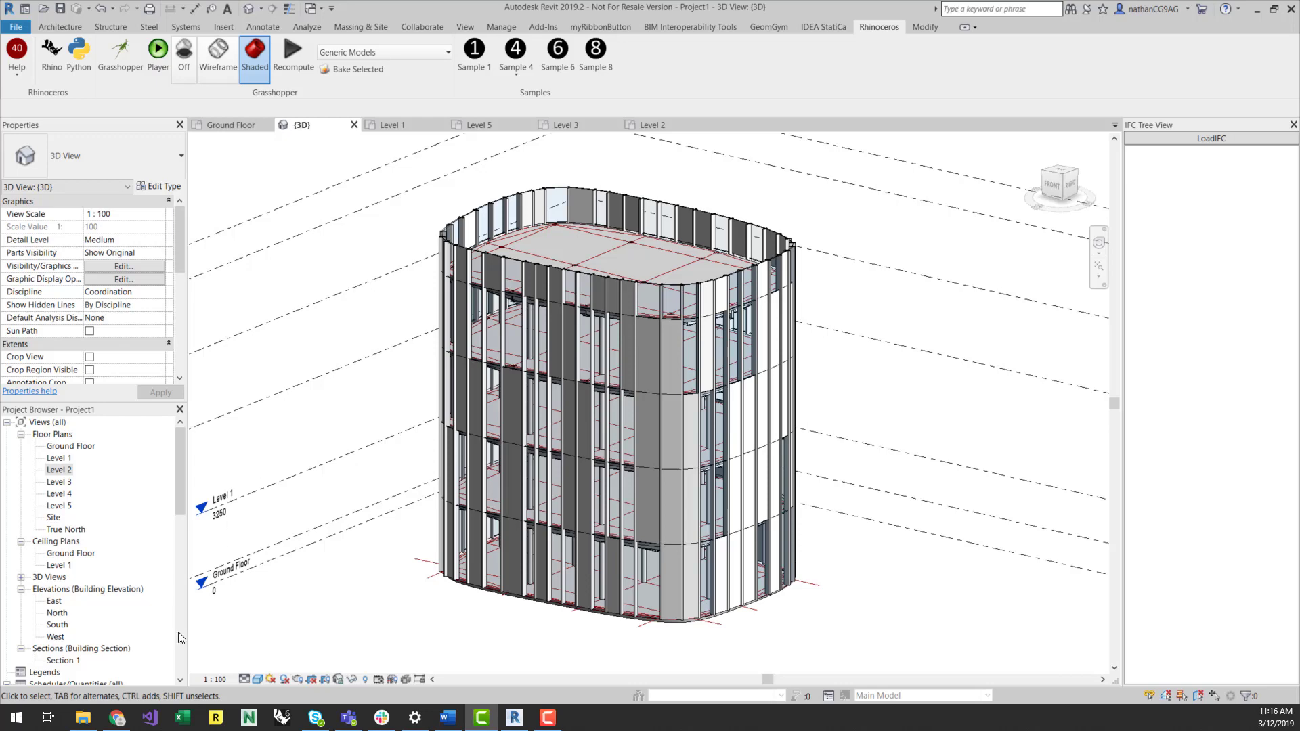
Switch to Chrome, view the Intro to Rhino.Inside Revit tutorial on the Geometry Gym site, and collapse the Tutorials list.
{"action": "left_click", "coordinate": [117, 718]}
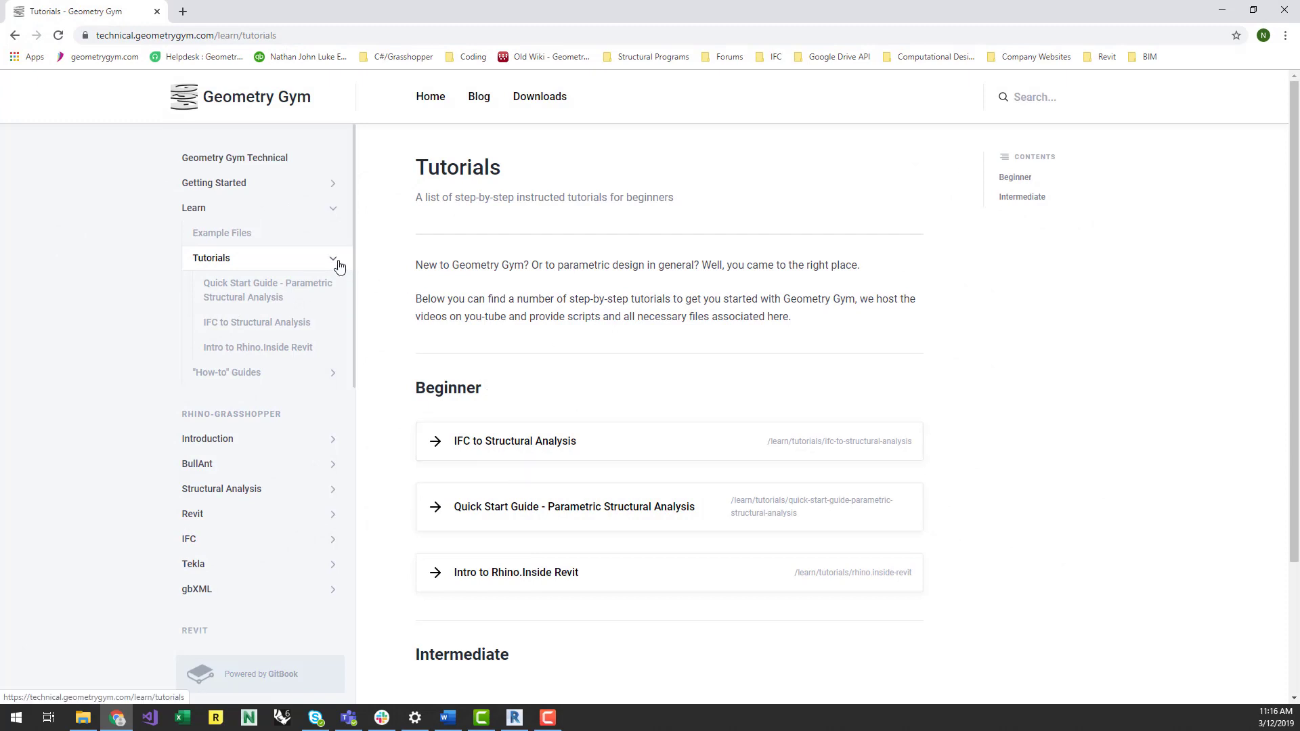
{"action": "left_click", "coordinate": [542, 573]}
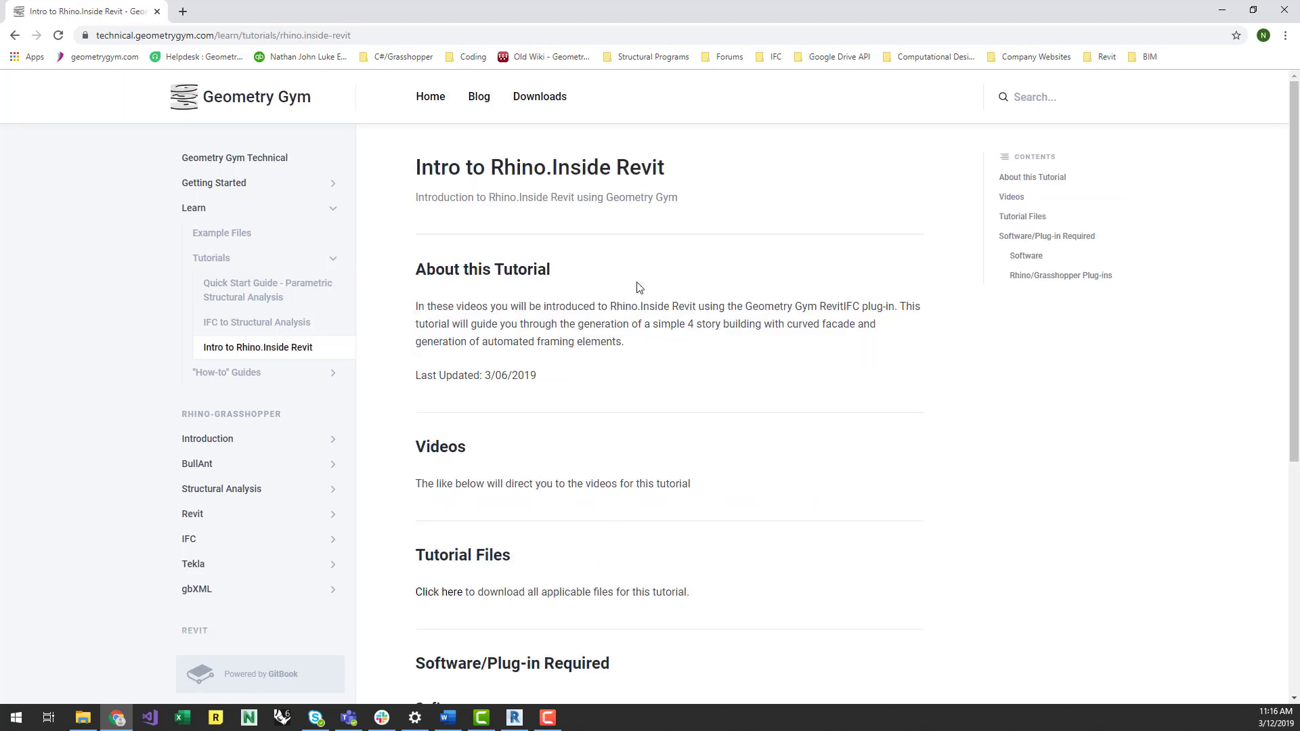
{"action": "scroll", "coordinate": [640, 289], "scroll_direction": "down", "scroll_amount": 1}
{"action": "scroll", "coordinate": [640, 289], "scroll_direction": "up", "scroll_amount": 1}
{"action": "left_click", "coordinate": [340, 262]}
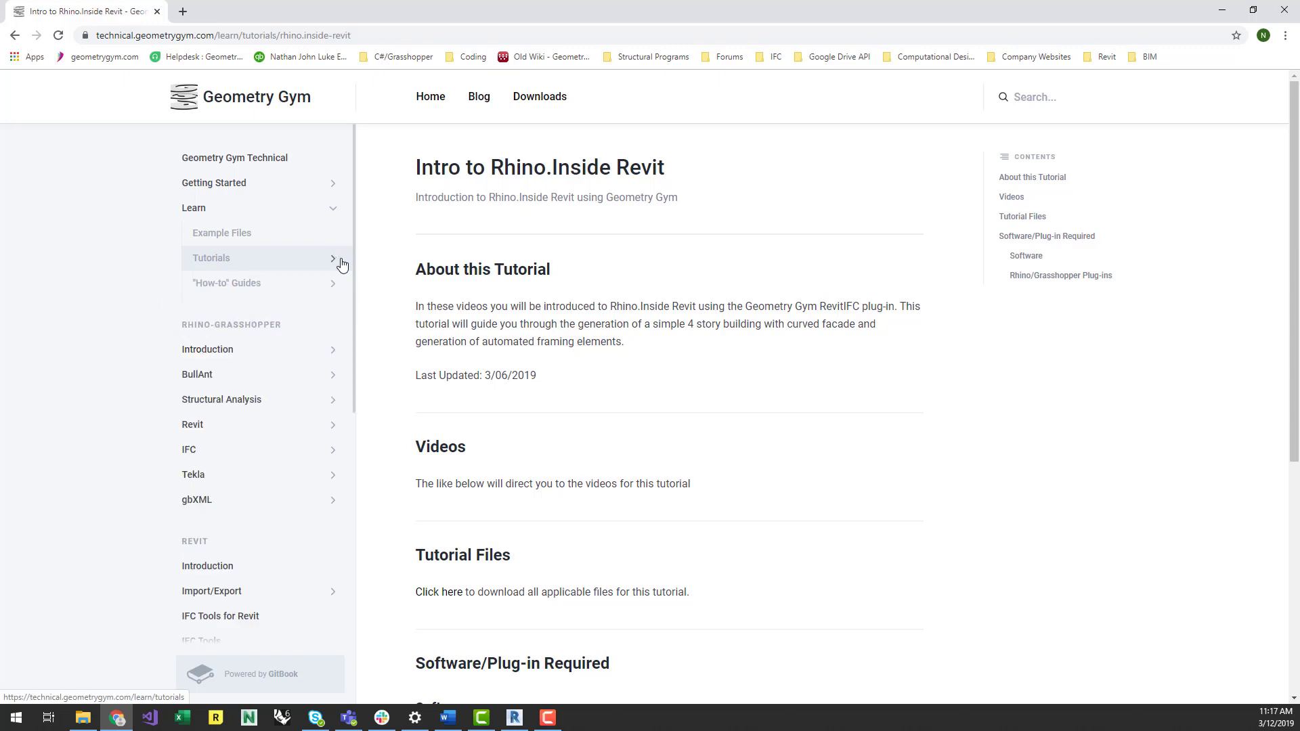